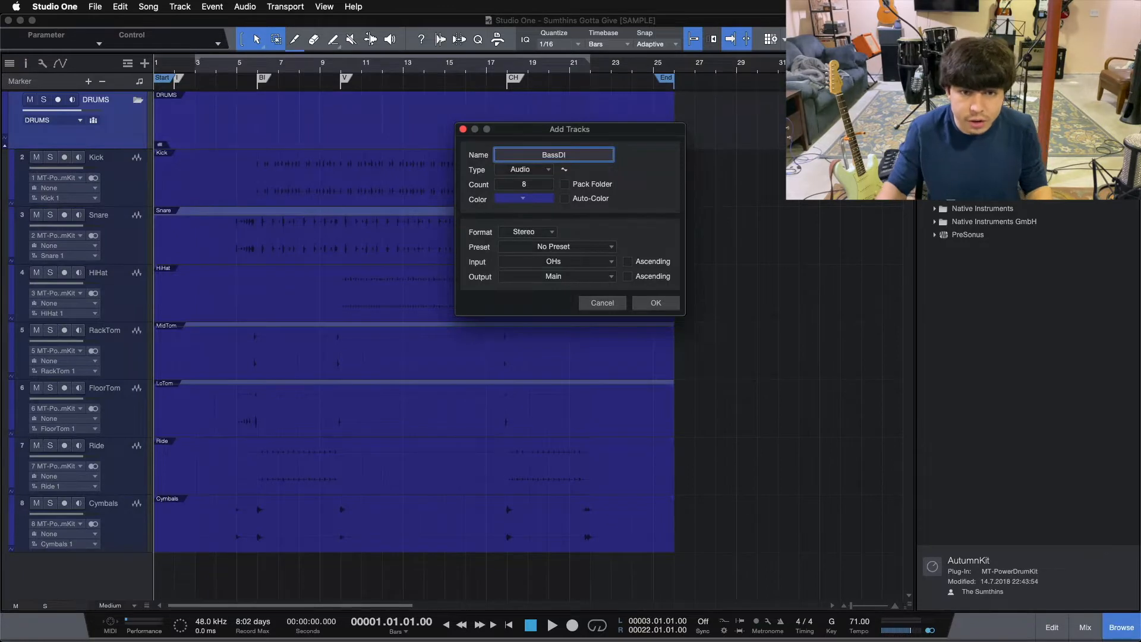
Add a single red mono audio track for BassDI and move it below the Cymbals track.
click(533, 186)
text(1)
click(532, 200)
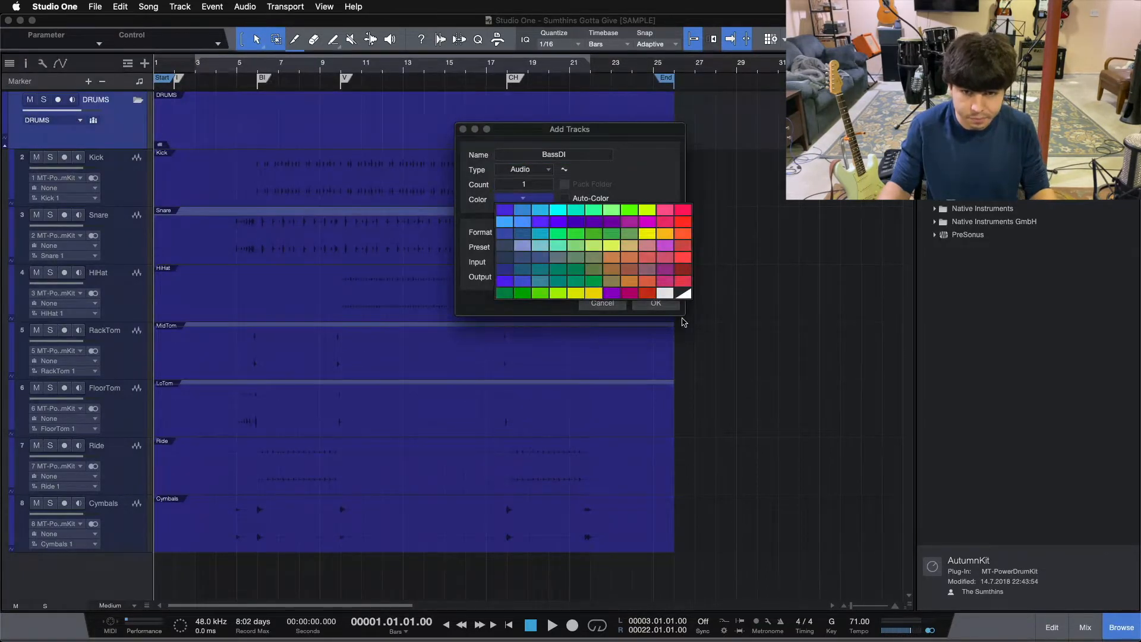
click(685, 273)
click(522, 231)
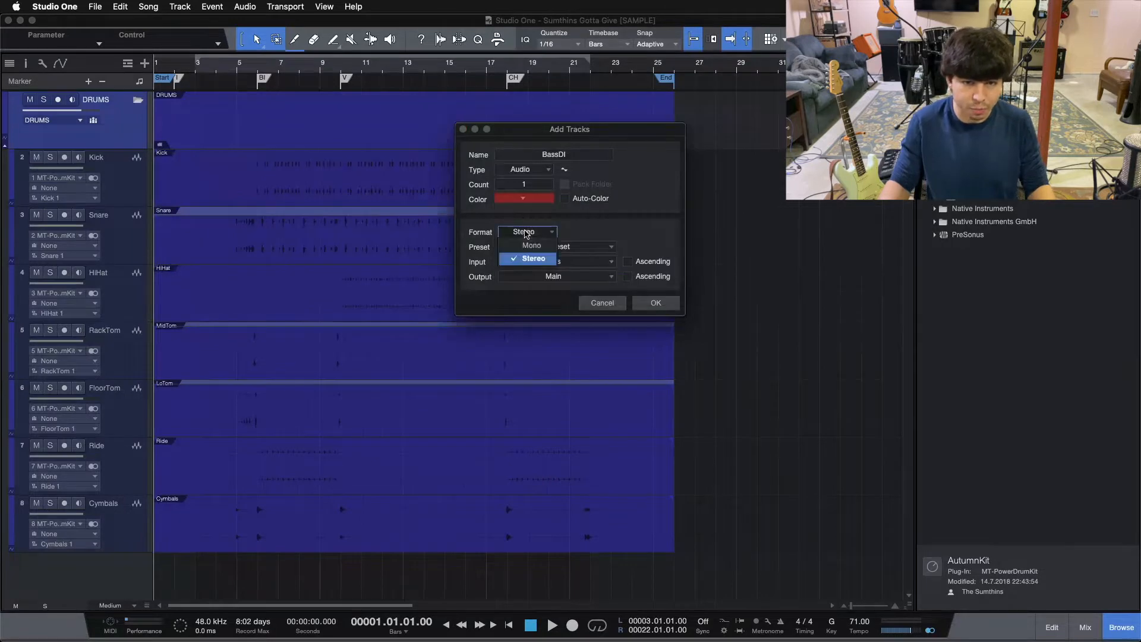
click(533, 245)
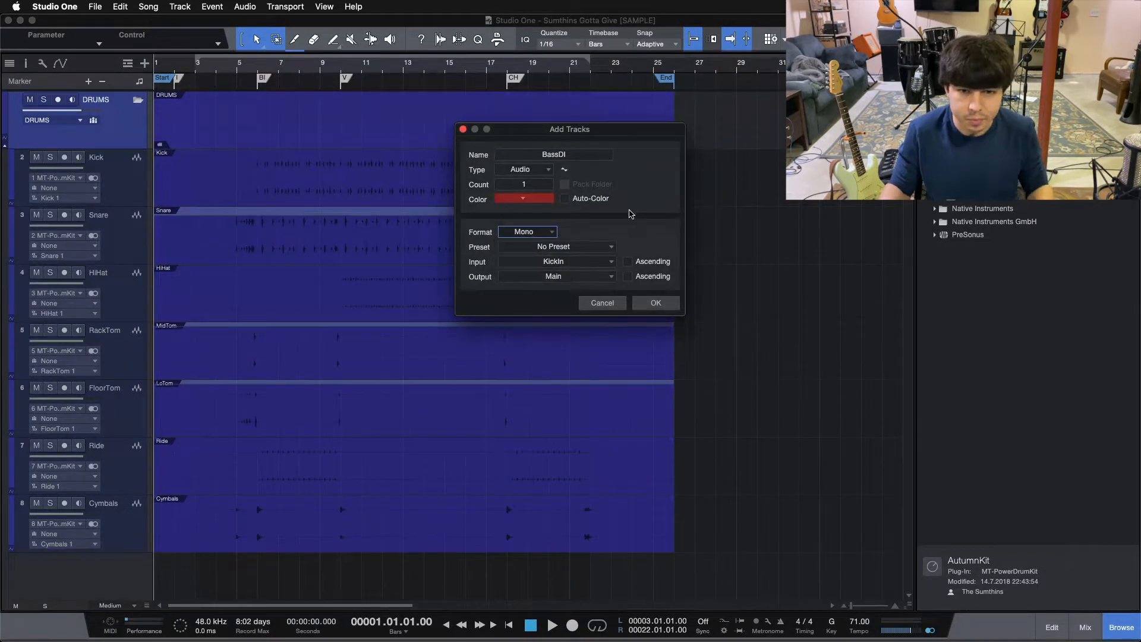
click(656, 304)
drag(121, 181, 17, 585)
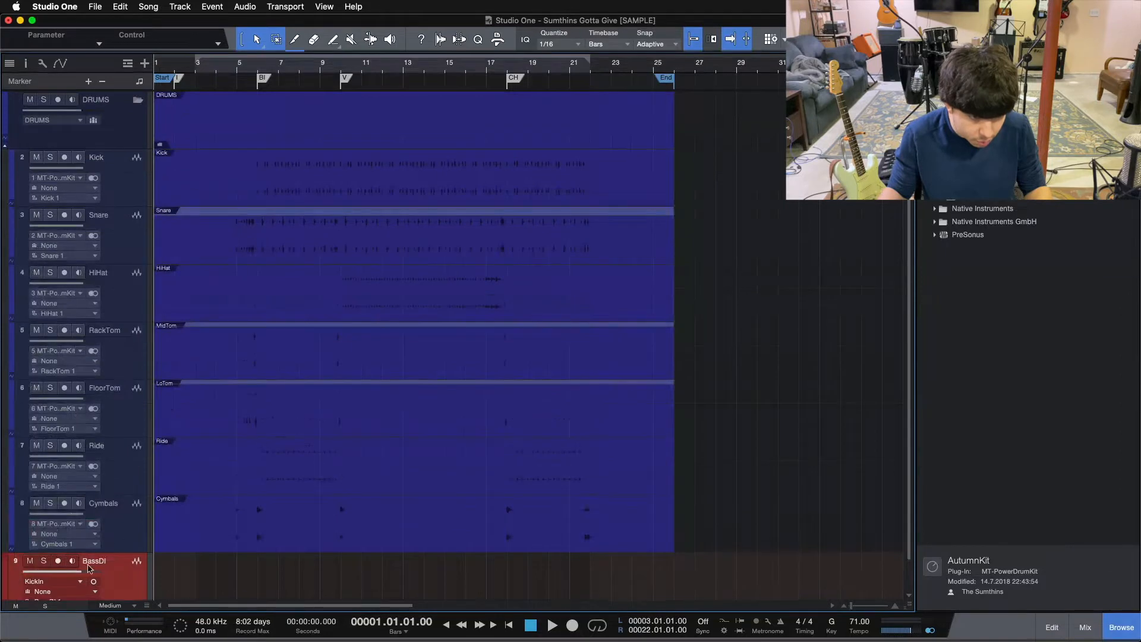
Set the BassDI track's input to BassDI - Channel 9 and arm the track for recording.
scroll(88, 568, down, 2)
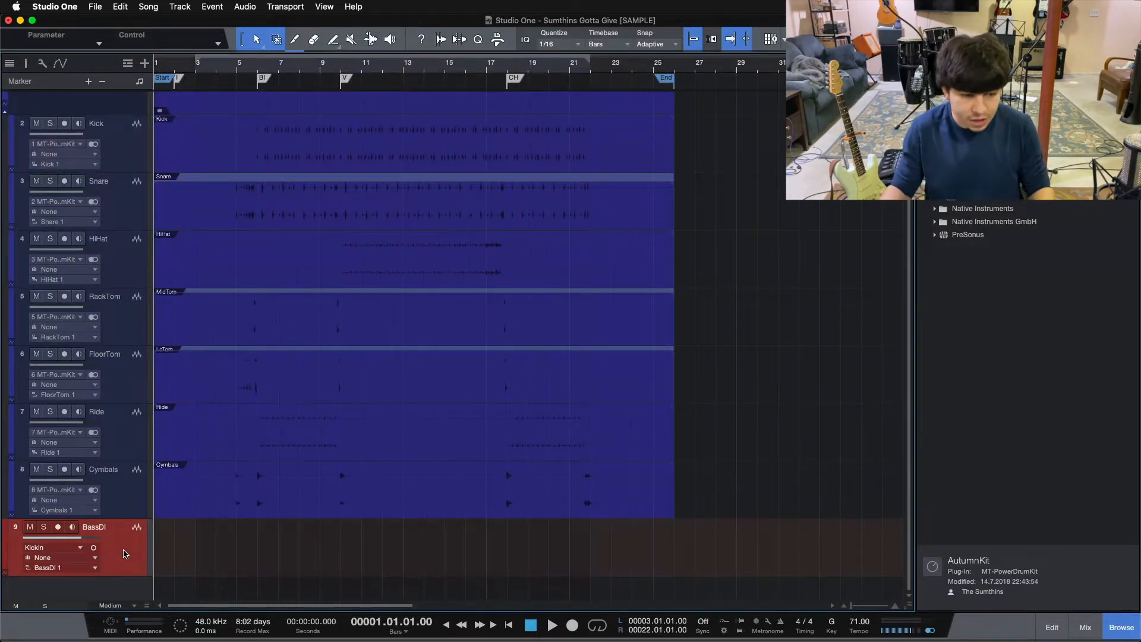
click(75, 553)
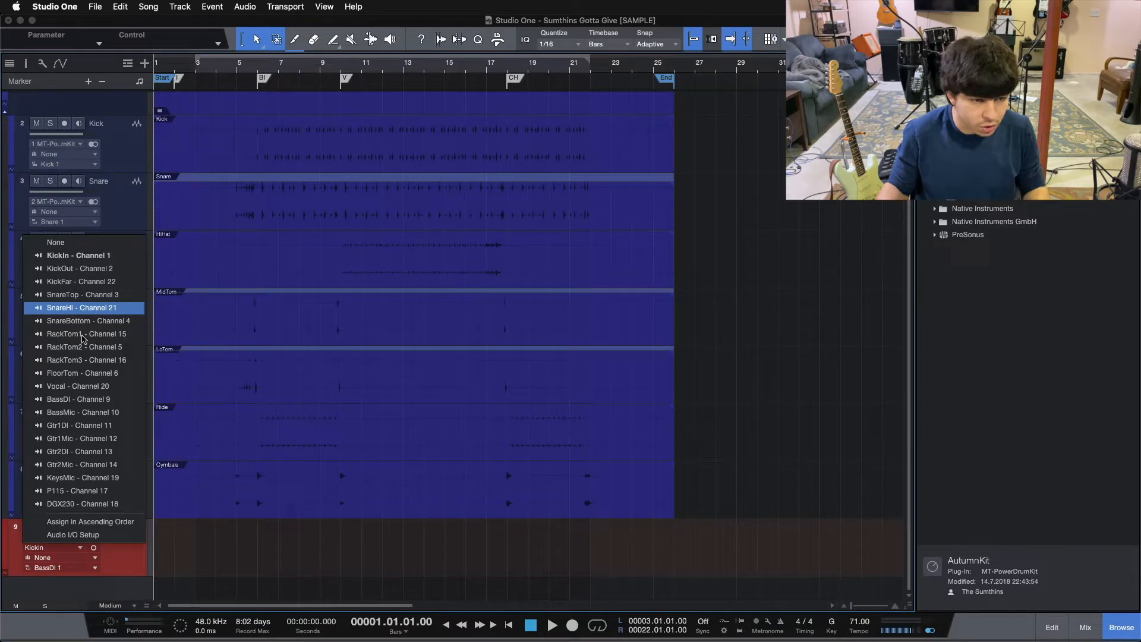
click(73, 400)
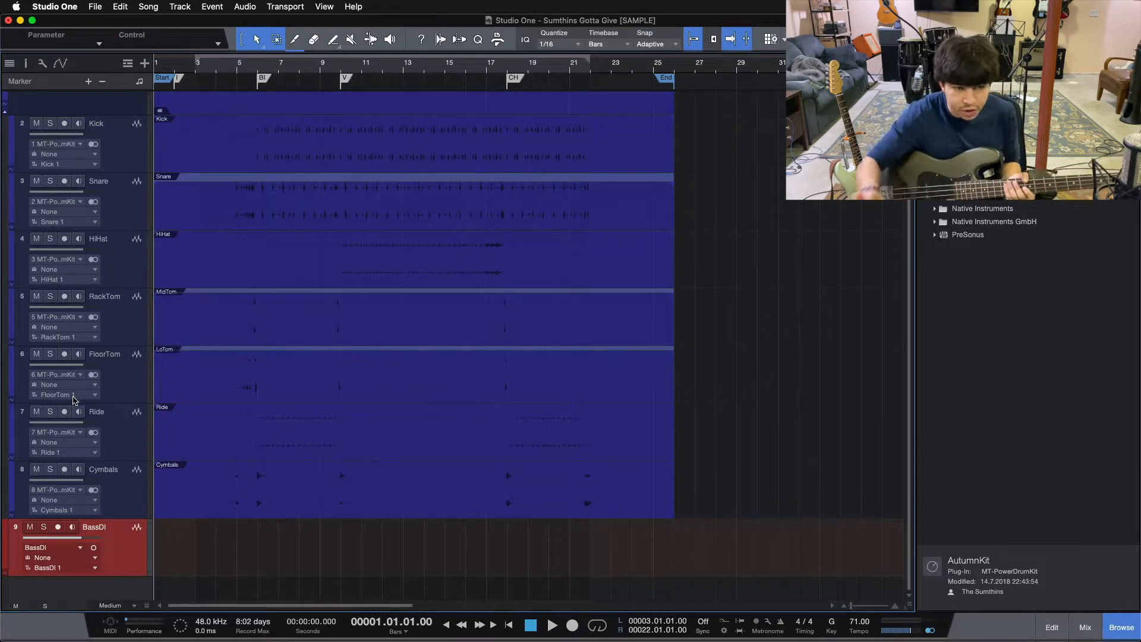
click(58, 527)
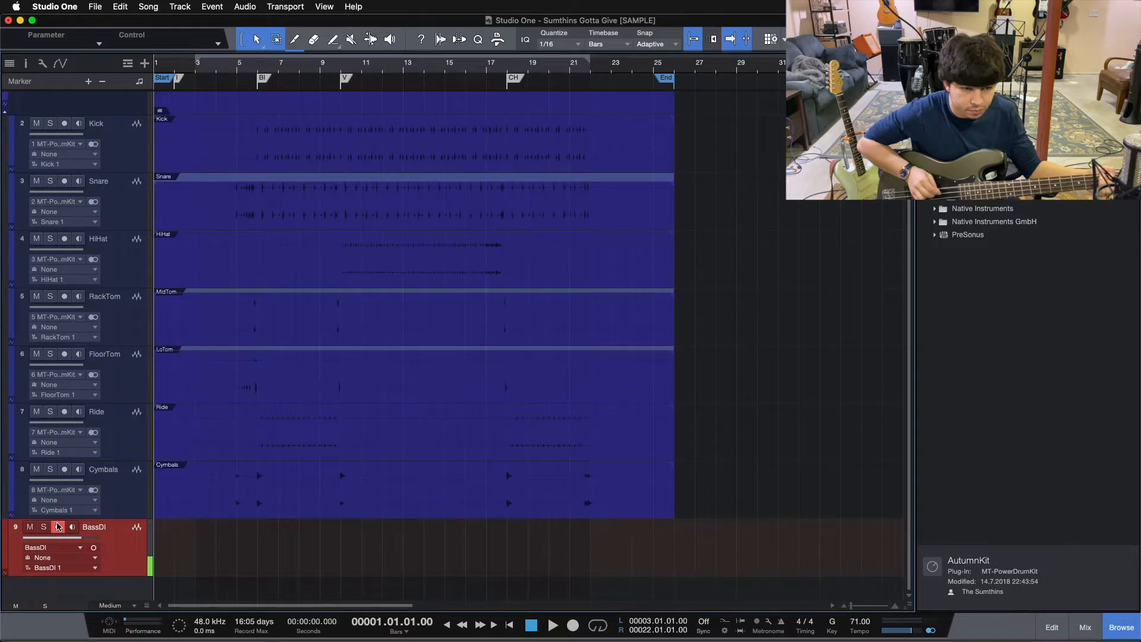
Open the mixer with its input channels and check the BassDI input level beside the BassDI track channel.
click(1085, 627)
click(18, 526)
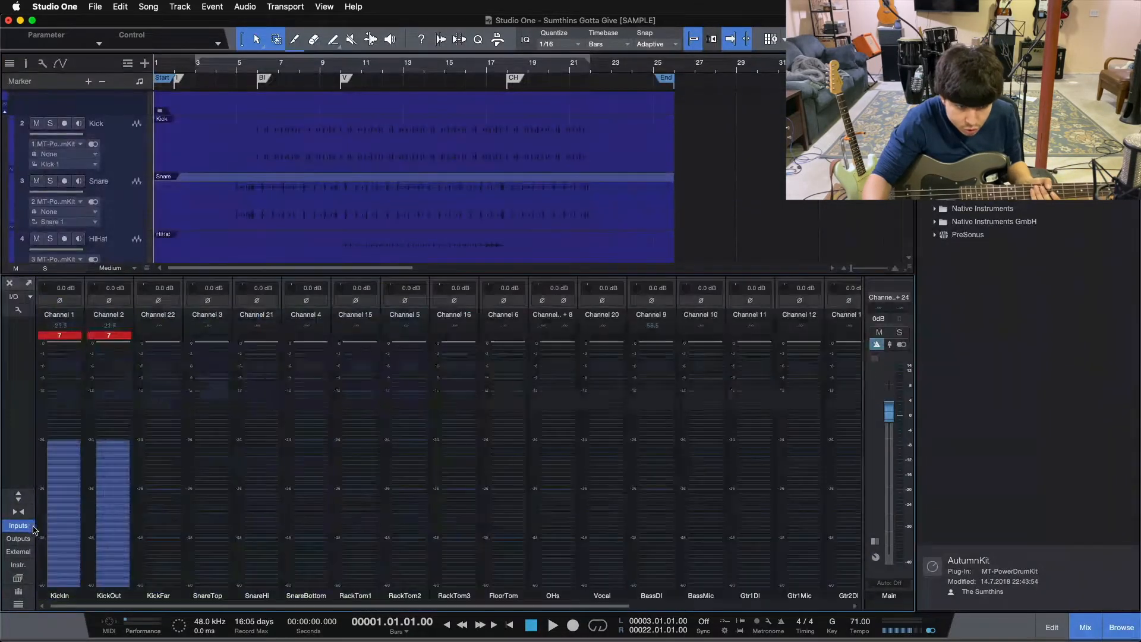
drag(345, 606, 564, 601)
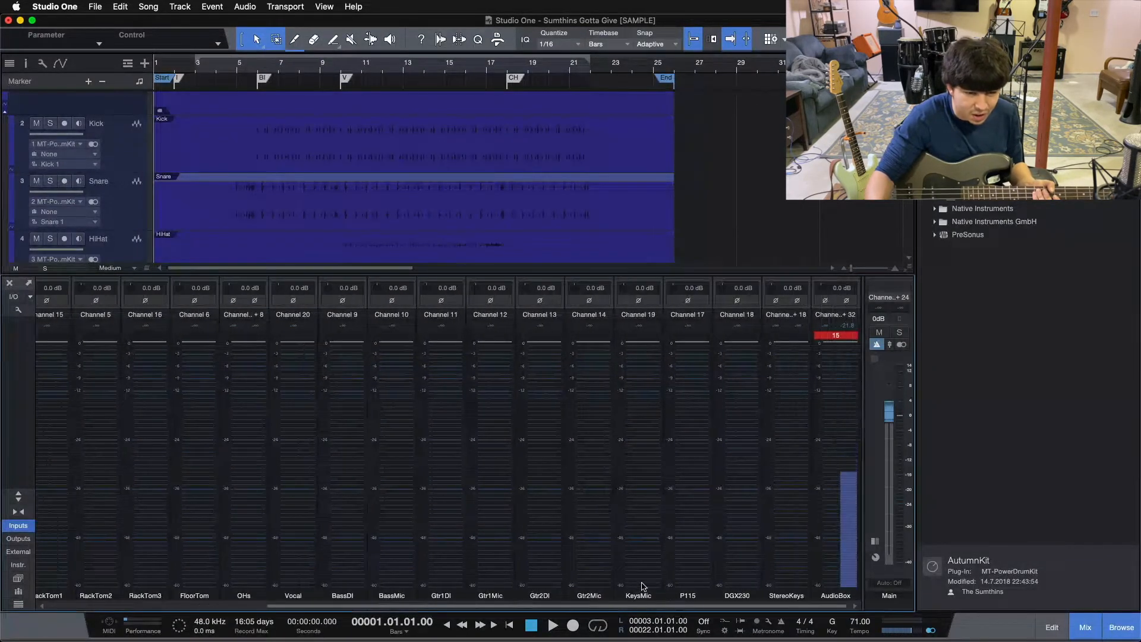
drag(864, 458, 595, 461)
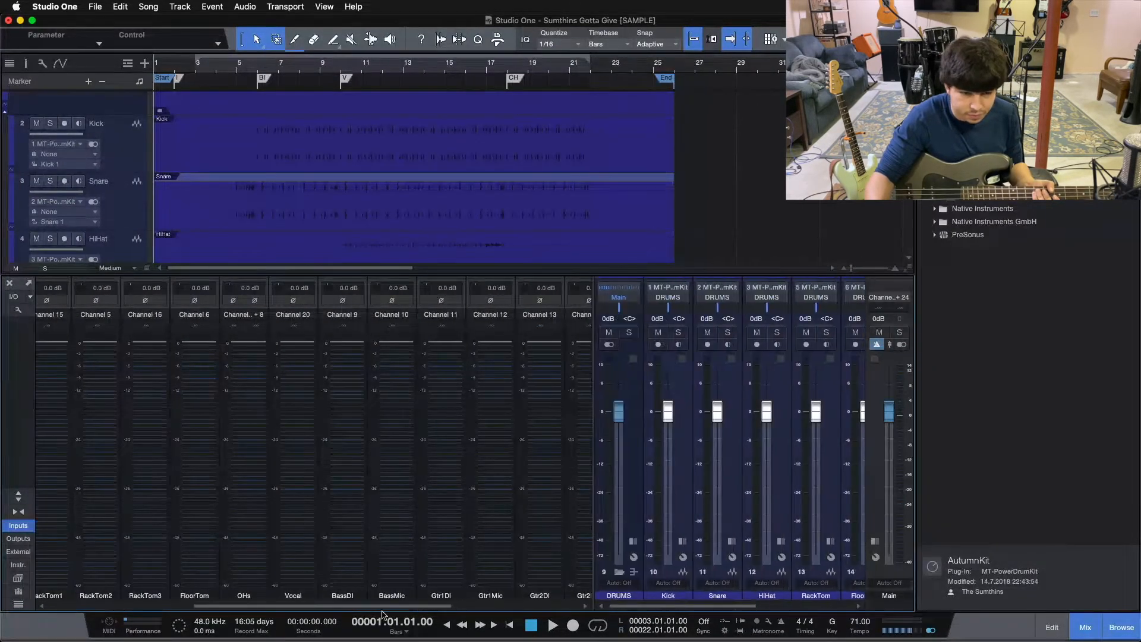
drag(299, 606, 427, 600)
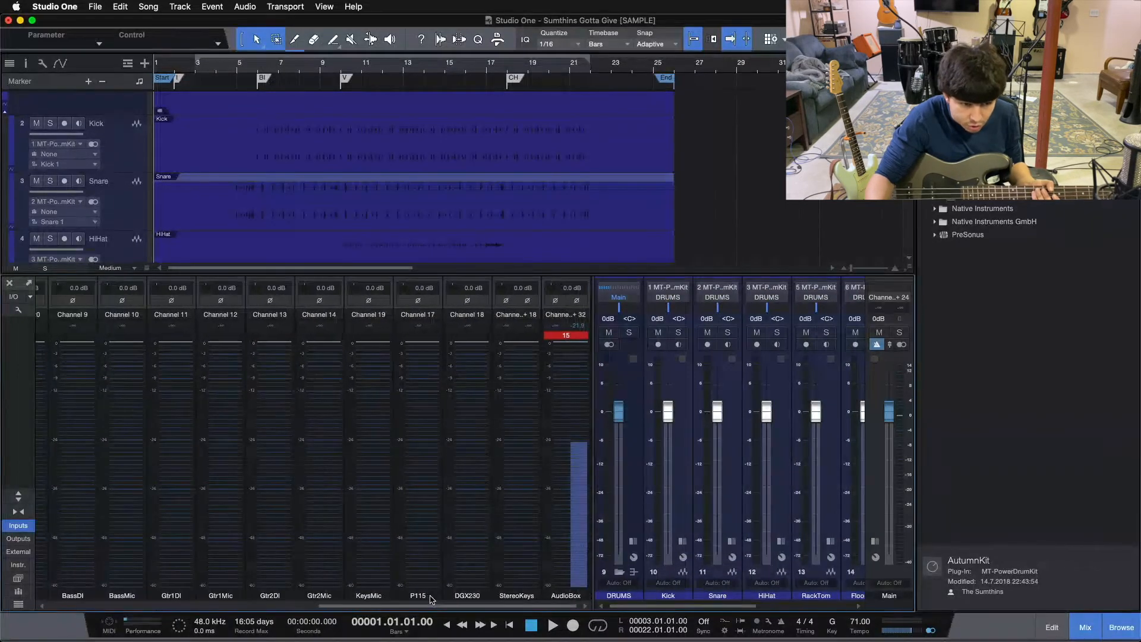
click(80, 495)
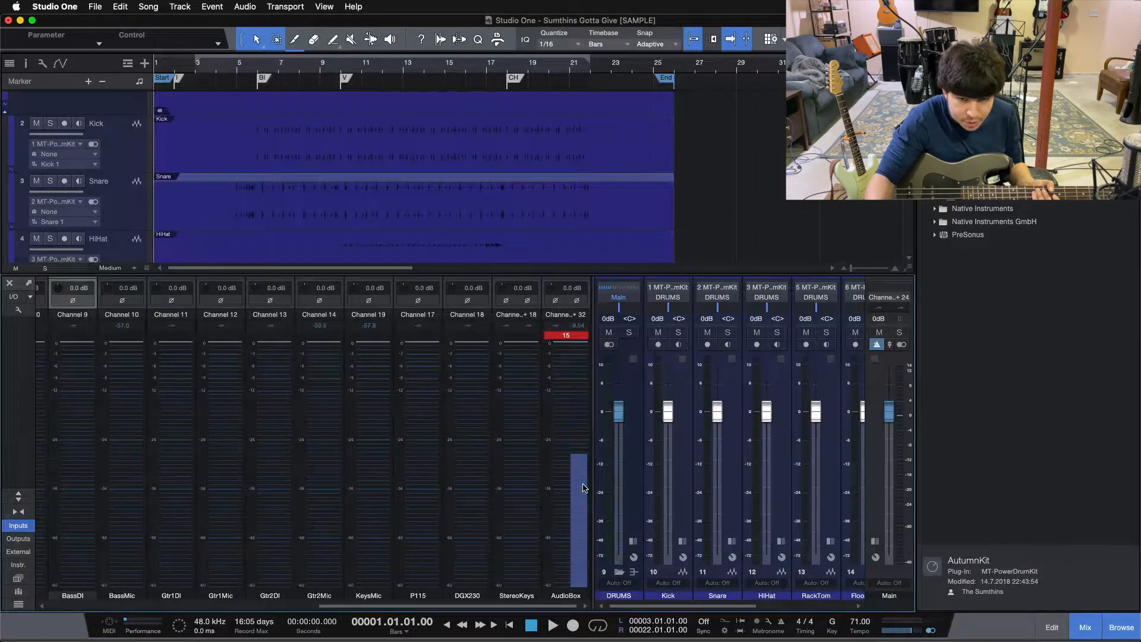
drag(591, 485, 115, 501)
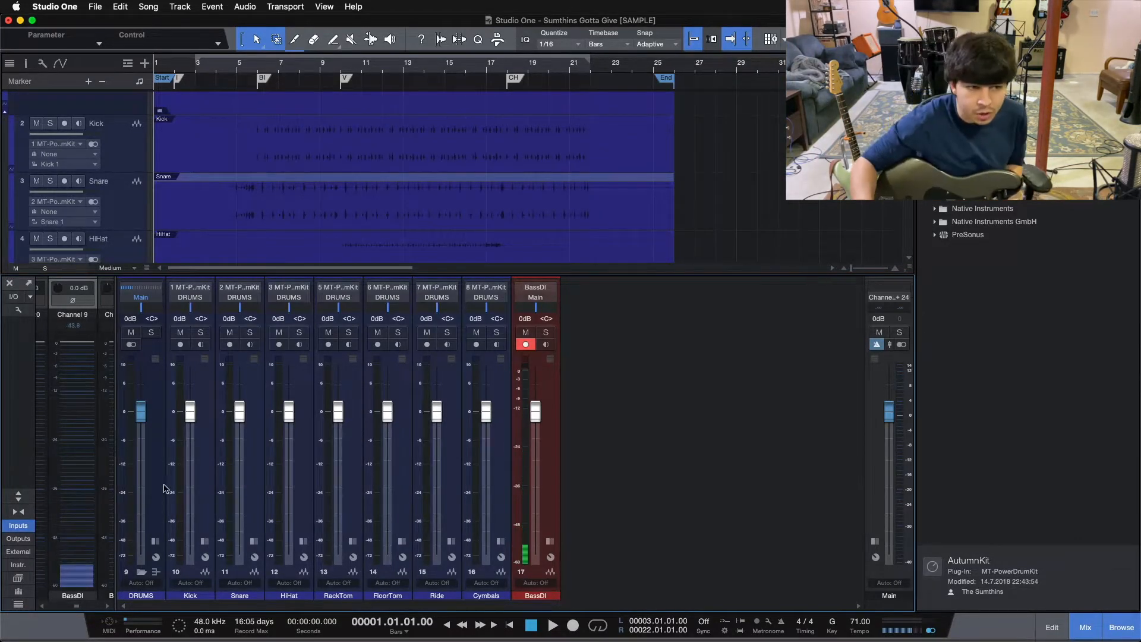
click(541, 442)
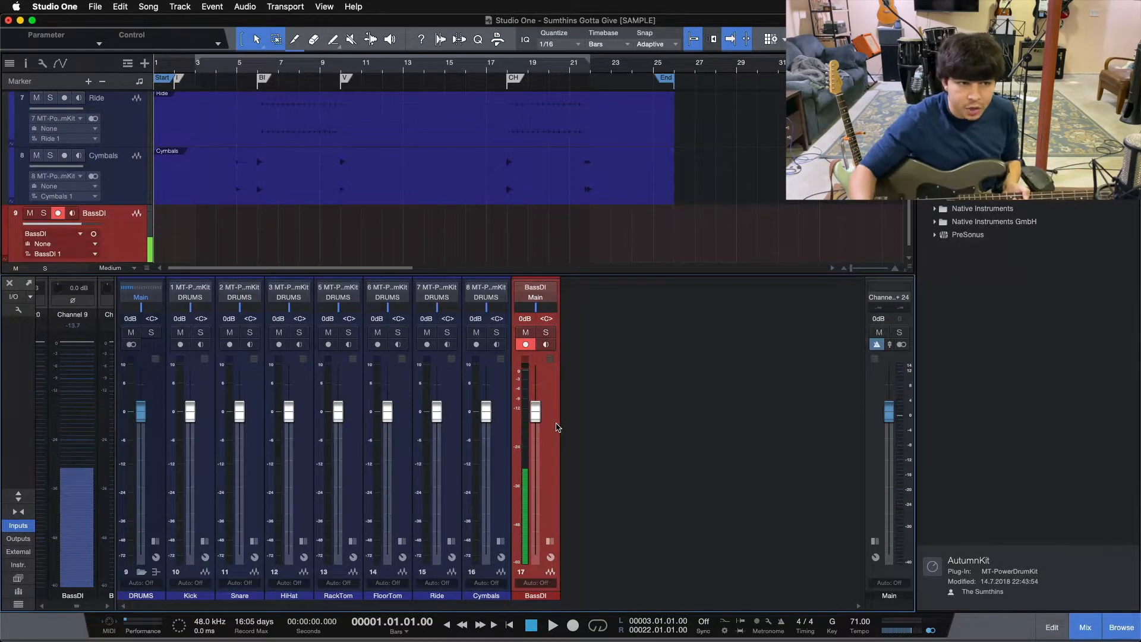
Expand the mixer channels to show inserts and sends, hide the input channels, and enlarge the console and its faders.
click(16, 498)
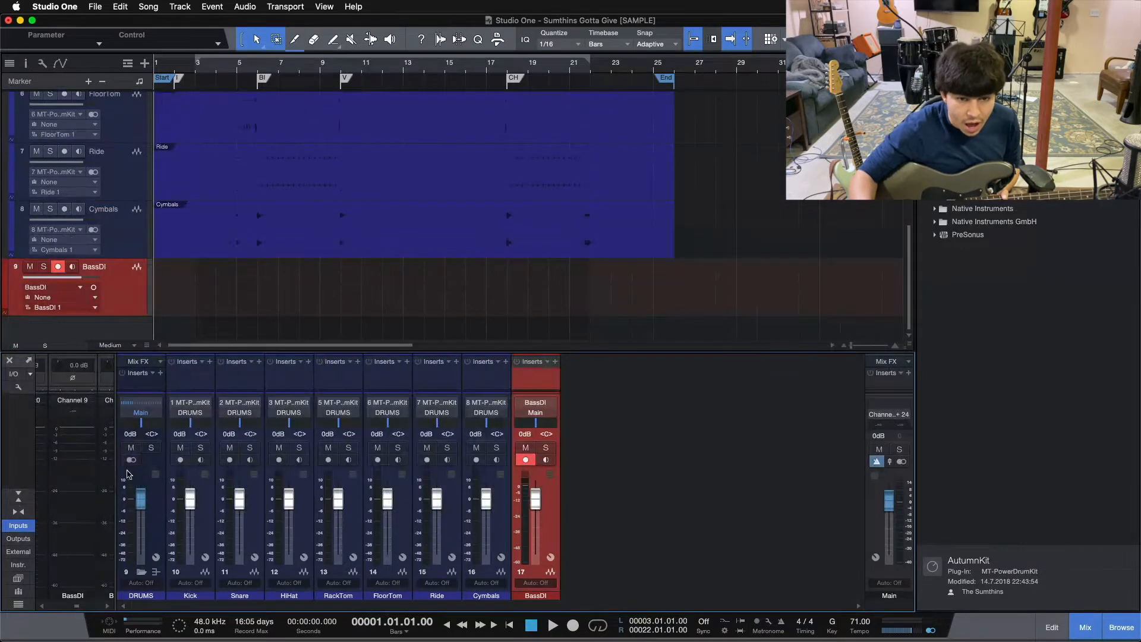
scroll(487, 345, right, 5)
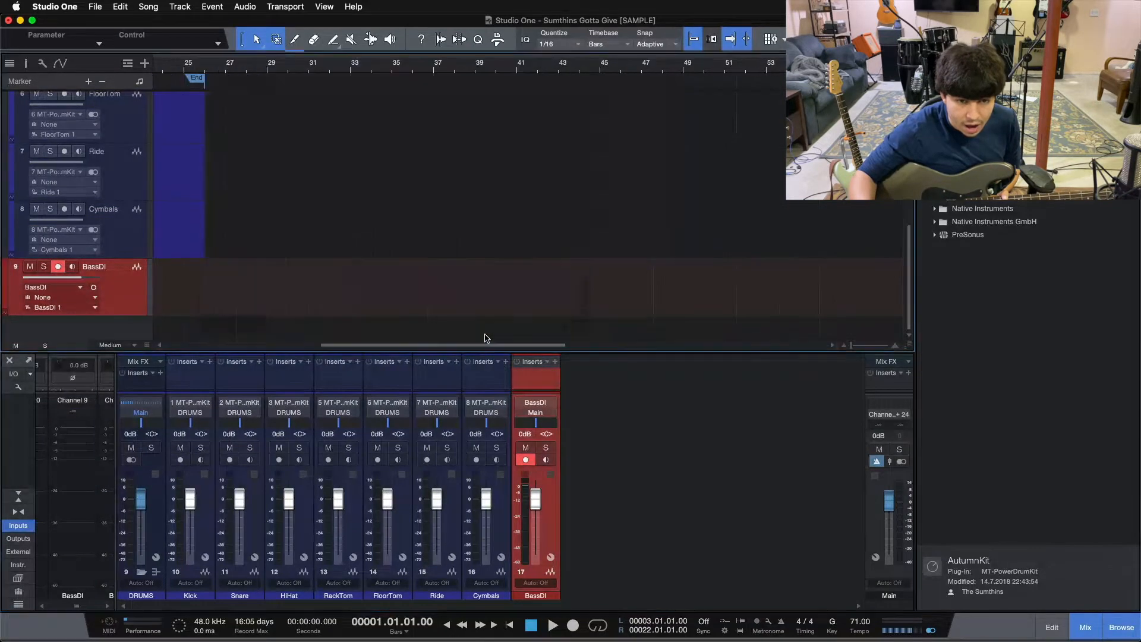
click(8, 527)
drag(286, 355, 296, 215)
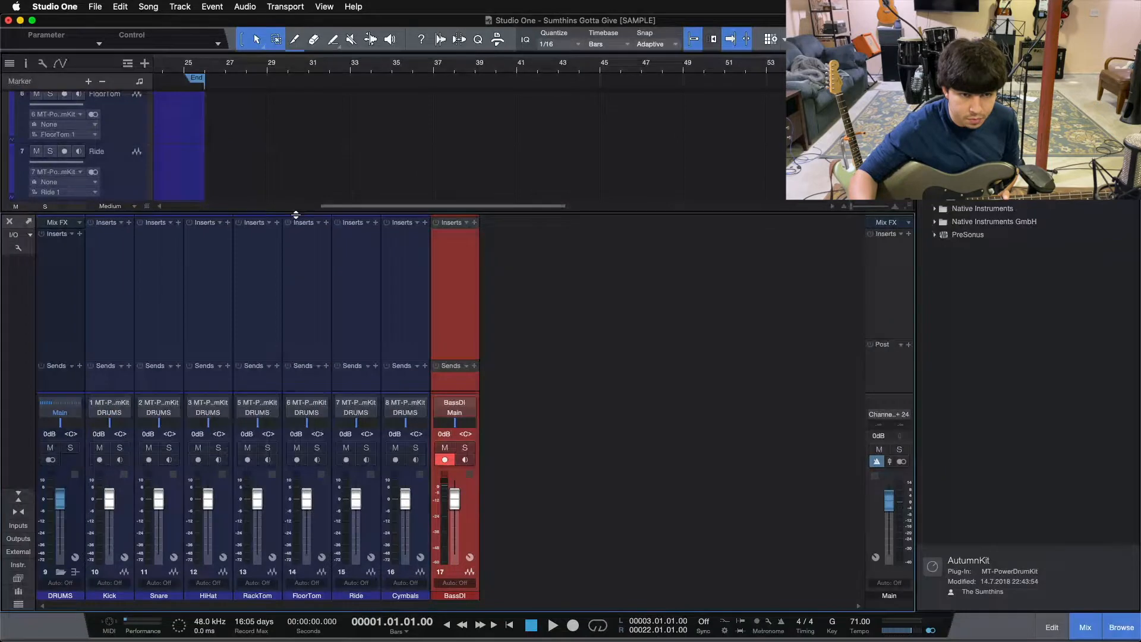
click(308, 398)
drag(308, 393, 307, 347)
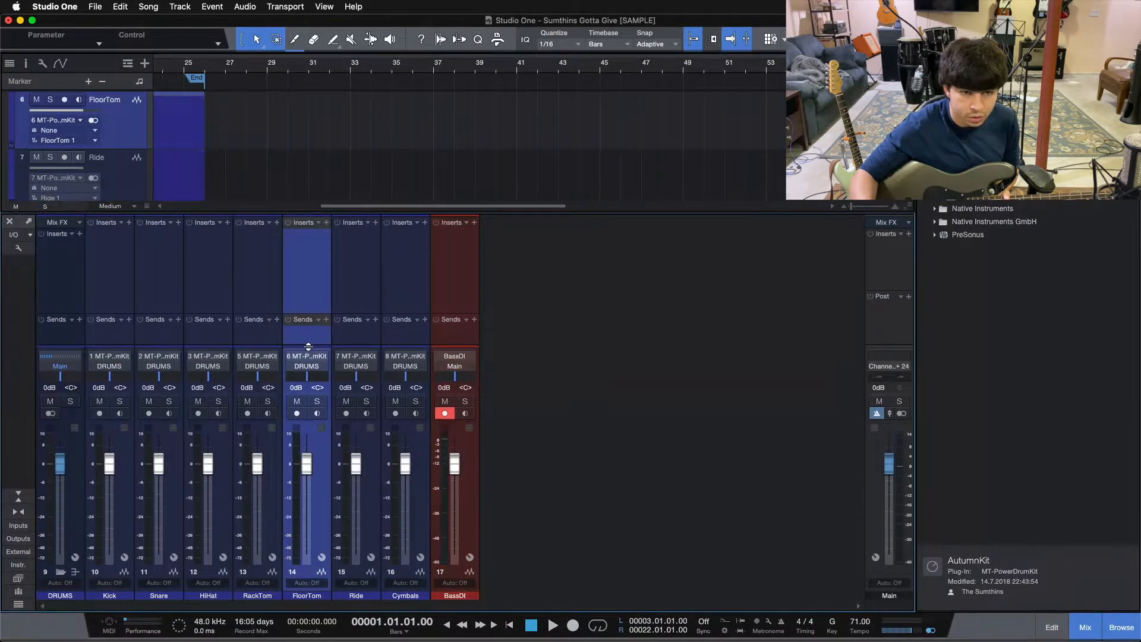
Insert the PreSonus Tuner on the BassDI channel and turn on the channel's input monitoring.
click(474, 223)
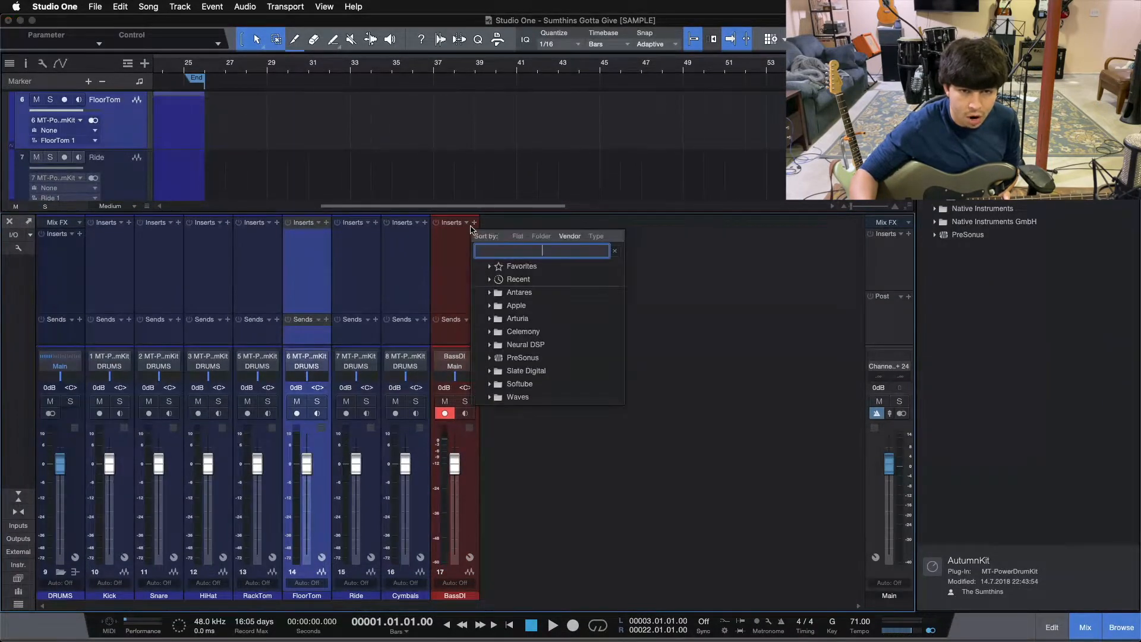
click(517, 357)
scroll(547, 472, down, 2)
scroll(546, 472, down, 10)
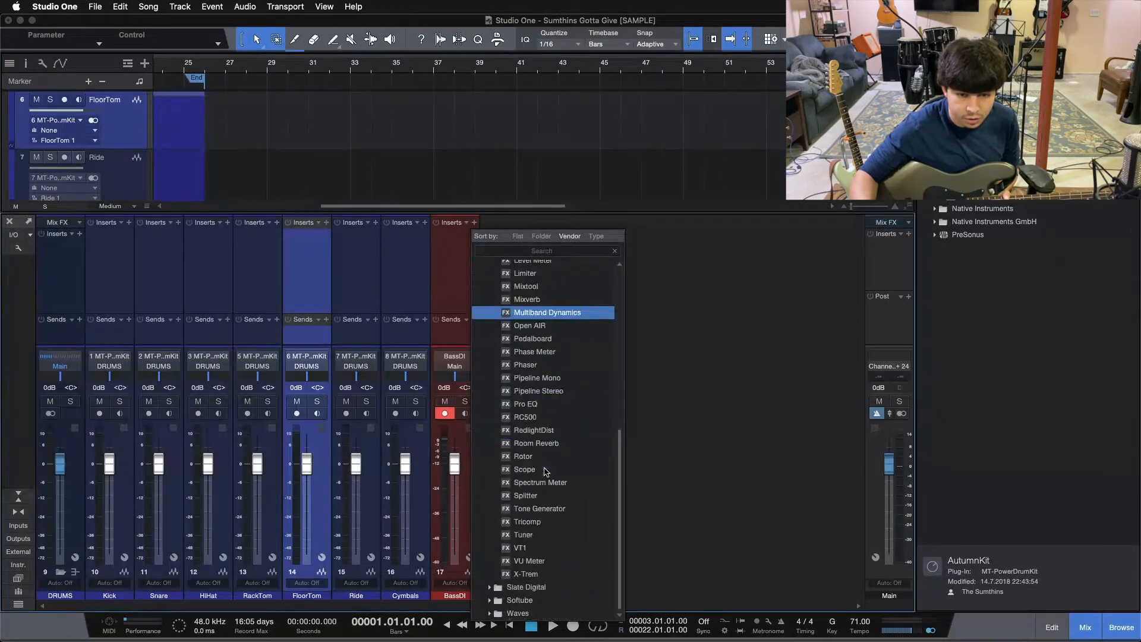
click(525, 535)
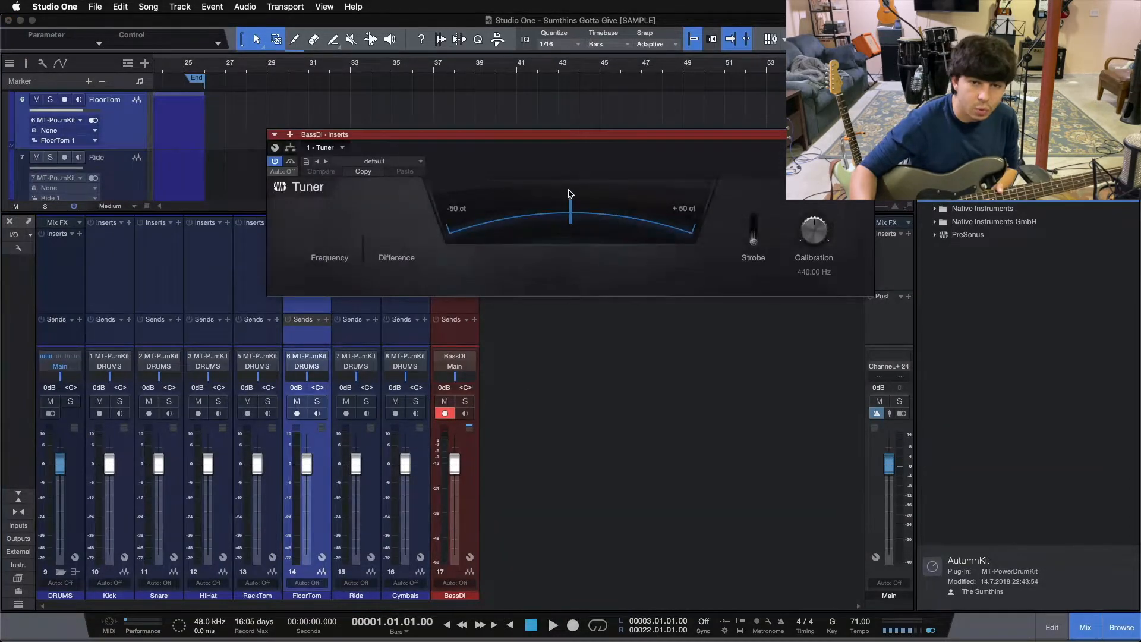
drag(551, 162, 532, 248)
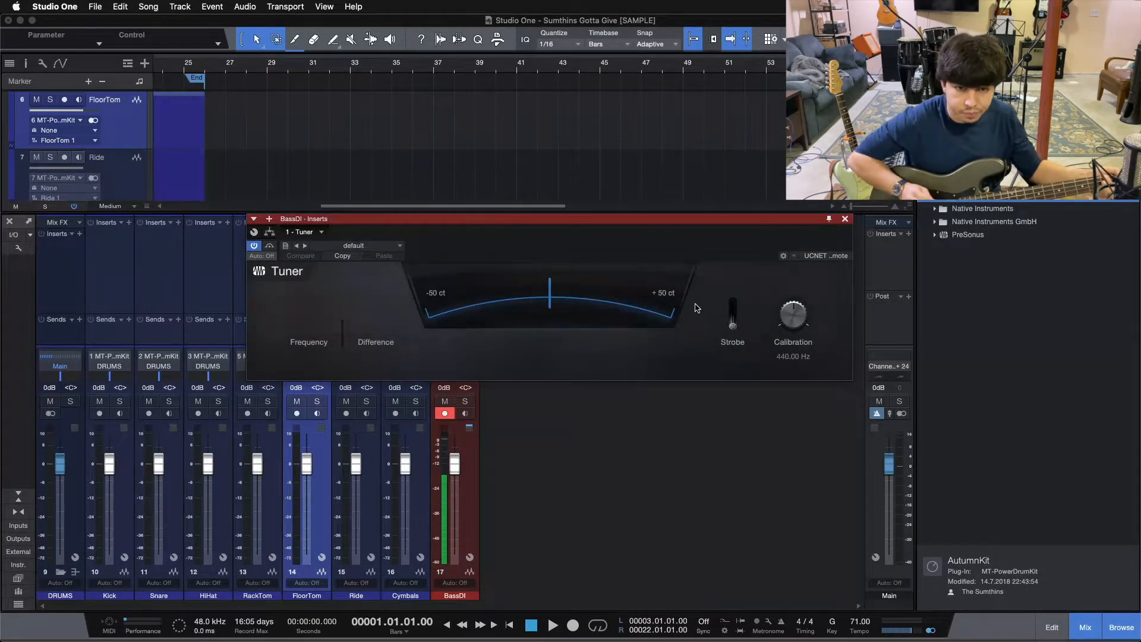
click(470, 415)
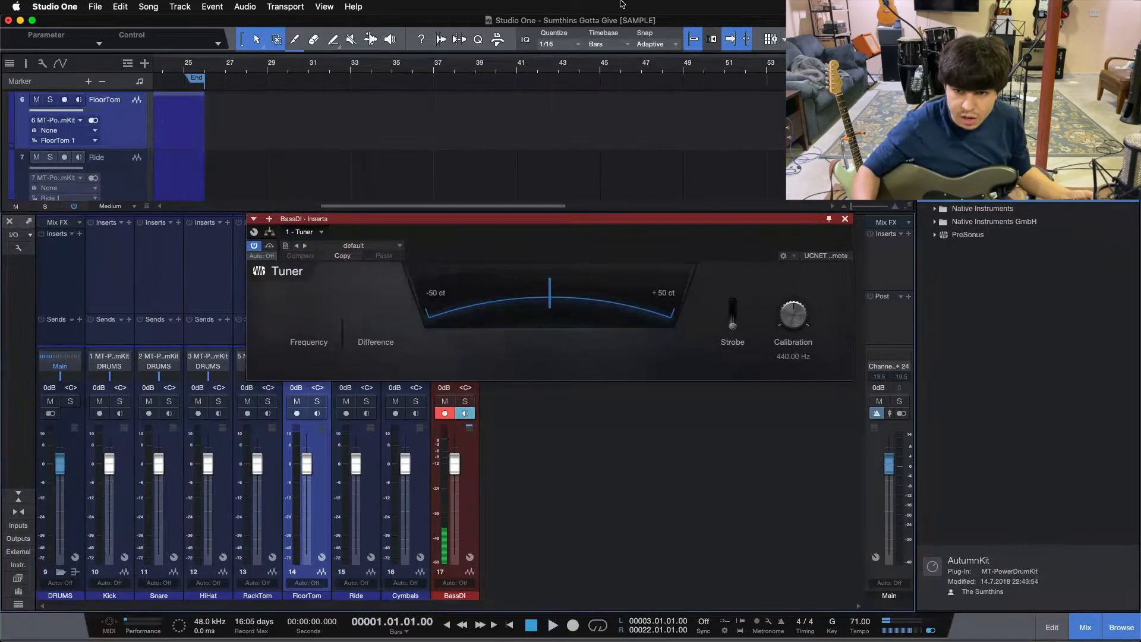
Deactivate the Tuner insert on BassDI, turn off its input monitoring, and close the mixer.
click(845, 219)
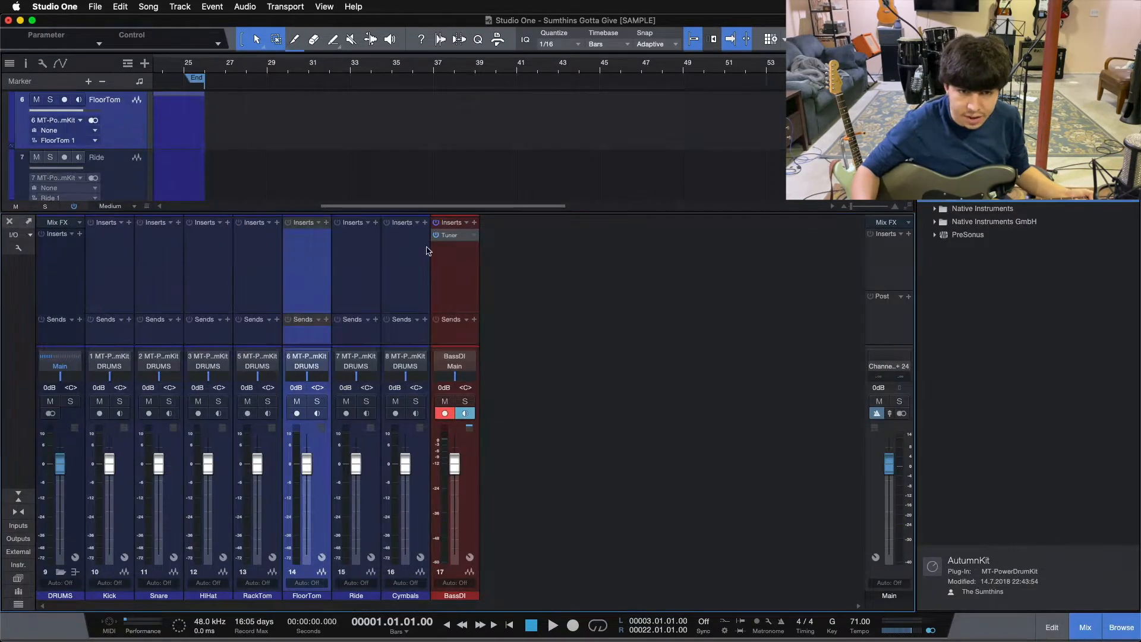
right_click(464, 239)
click(461, 334)
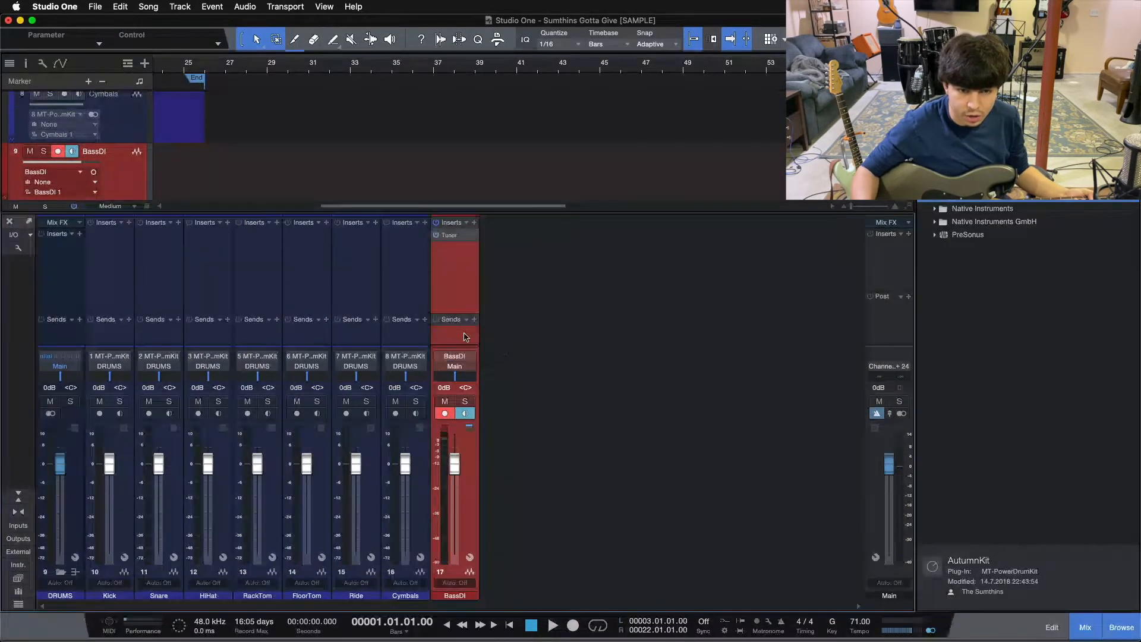
click(467, 416)
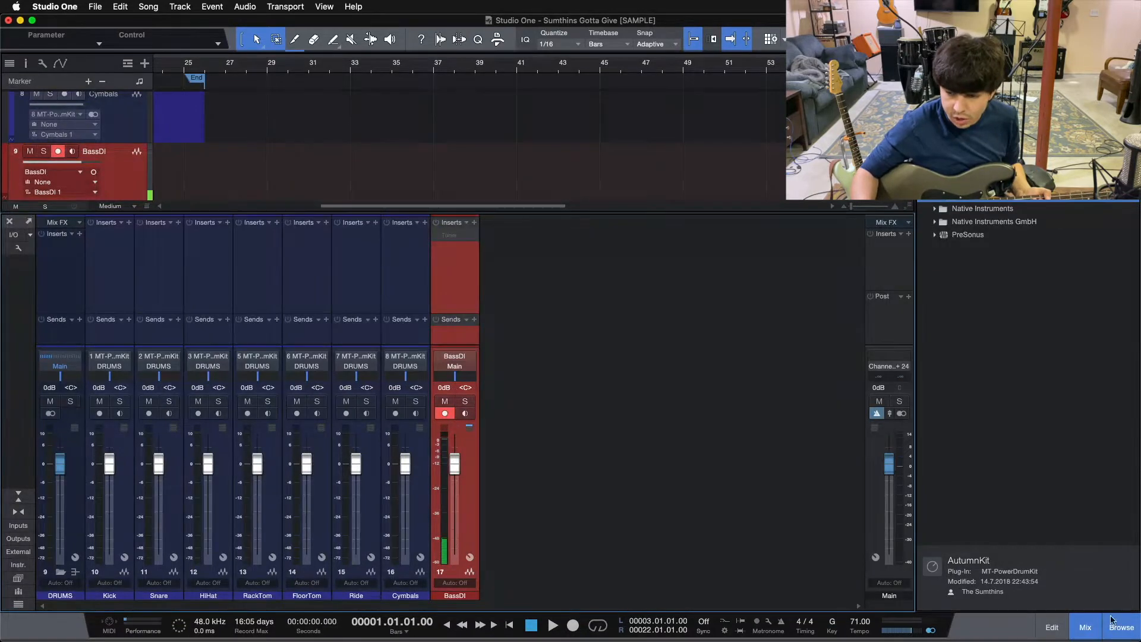
click(1094, 629)
click(1087, 631)
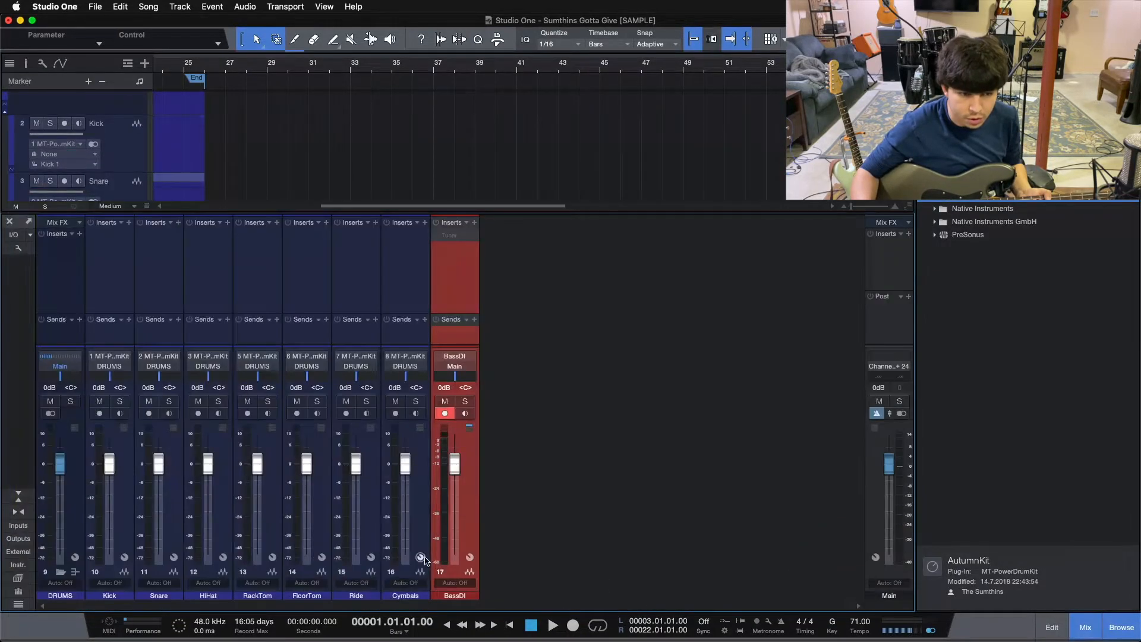
click(1086, 631)
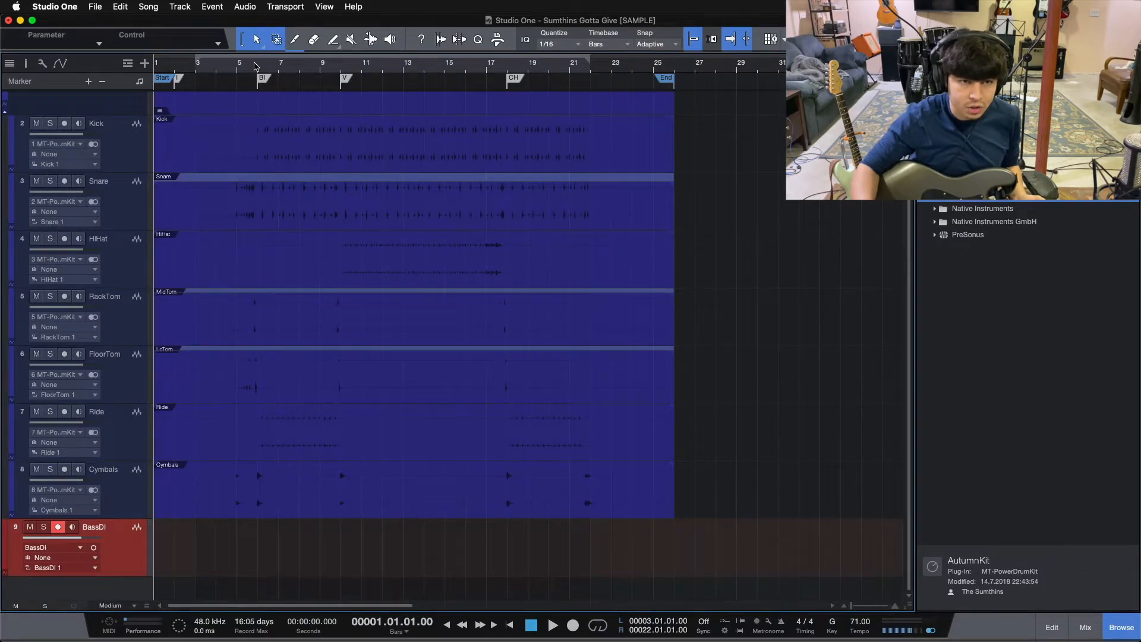
Place the playback cursor at bar 4, two bars ahead of the marker at bar 6.
click(256, 65)
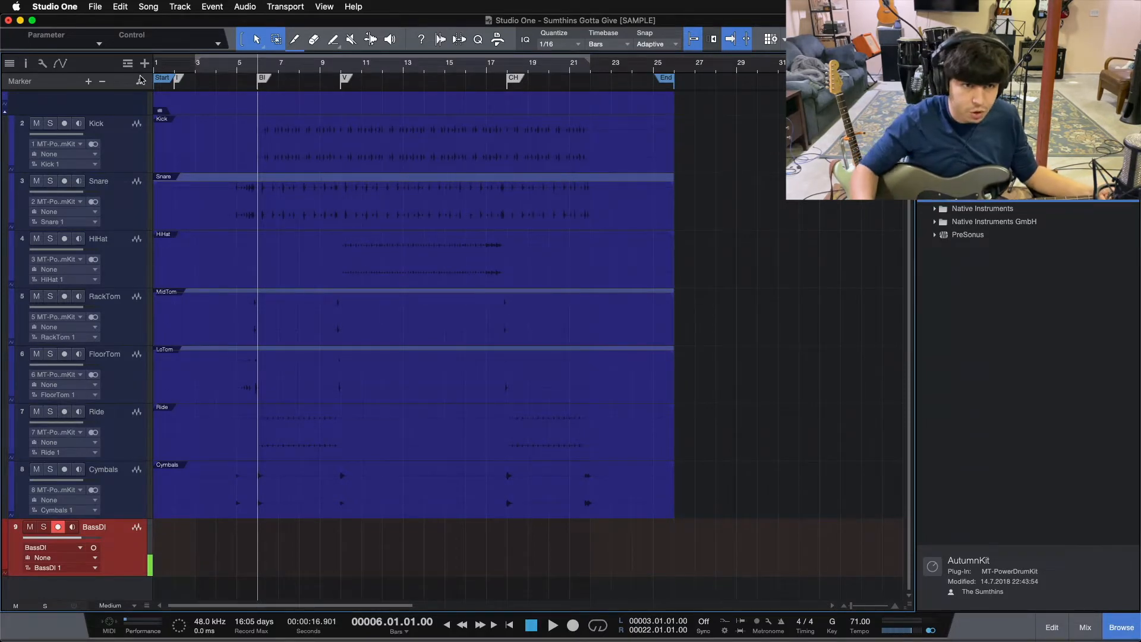
drag(239, 72, 316, 100)
click(219, 70)
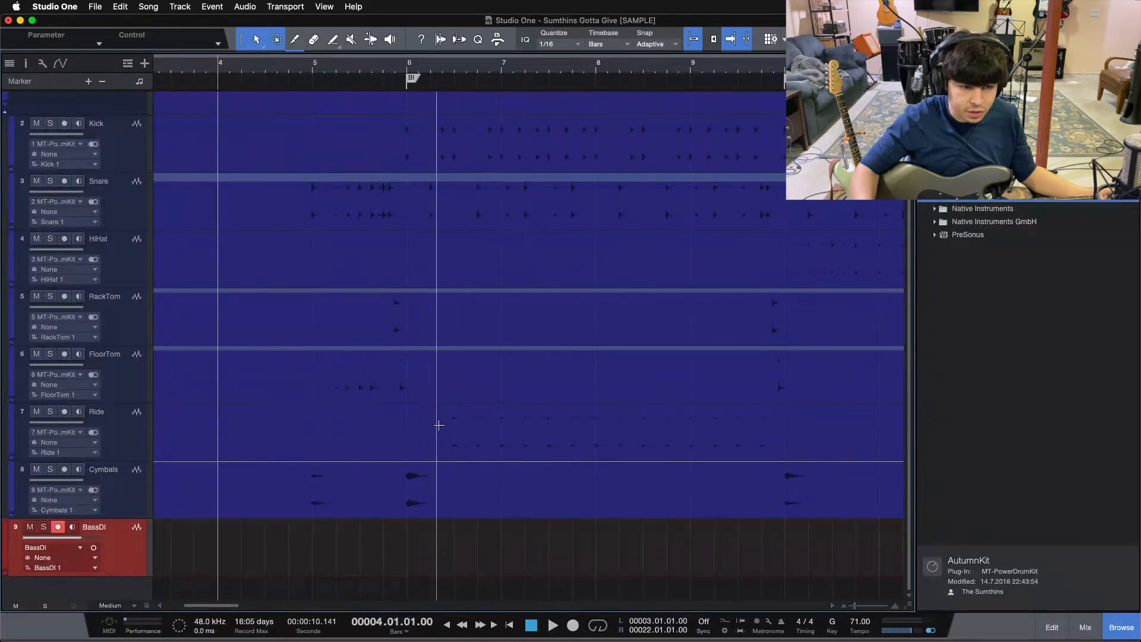
scroll(181, 540, right, 2)
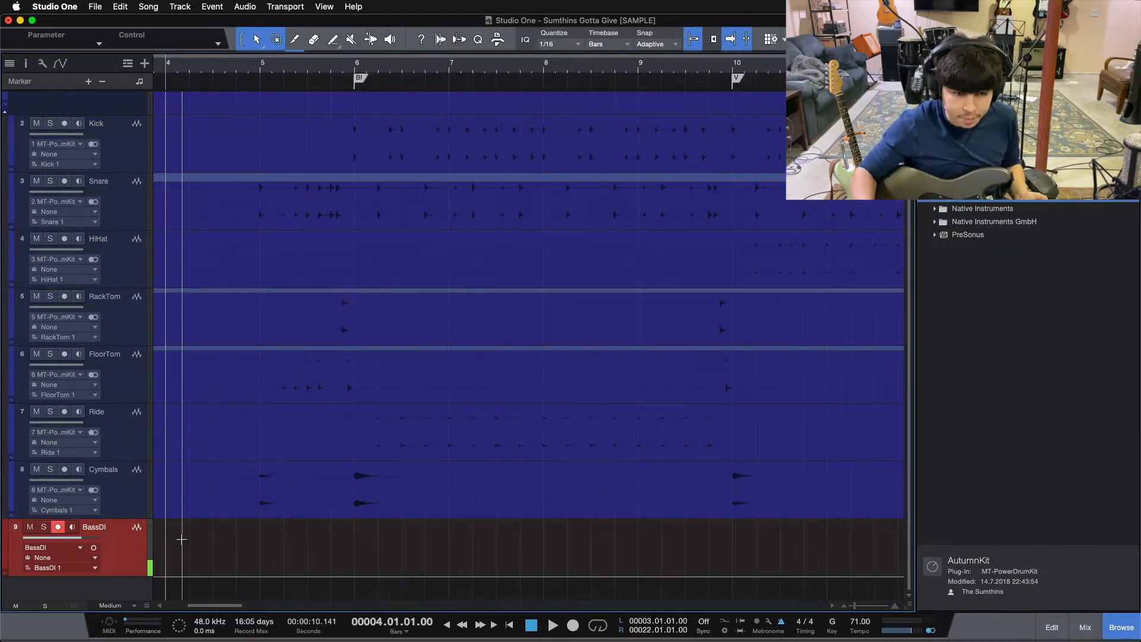
Collapse the mixer's inserts and sends, adjust the console to a lower height, and hide the mixer again.
click(1085, 627)
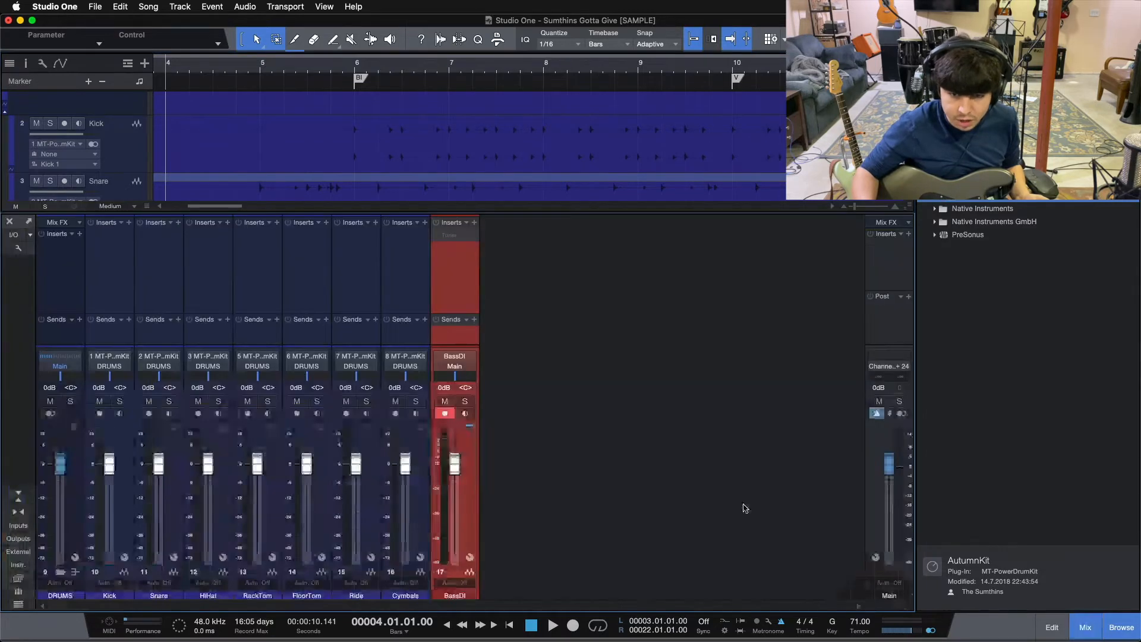
click(20, 503)
drag(504, 343, 506, 321)
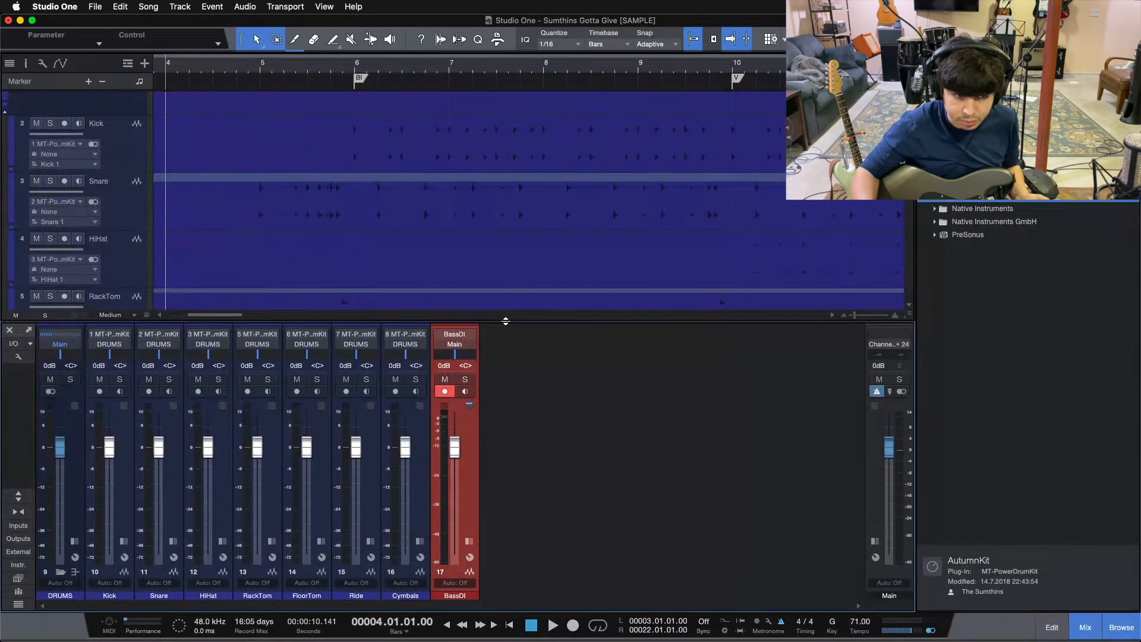
click(1080, 632)
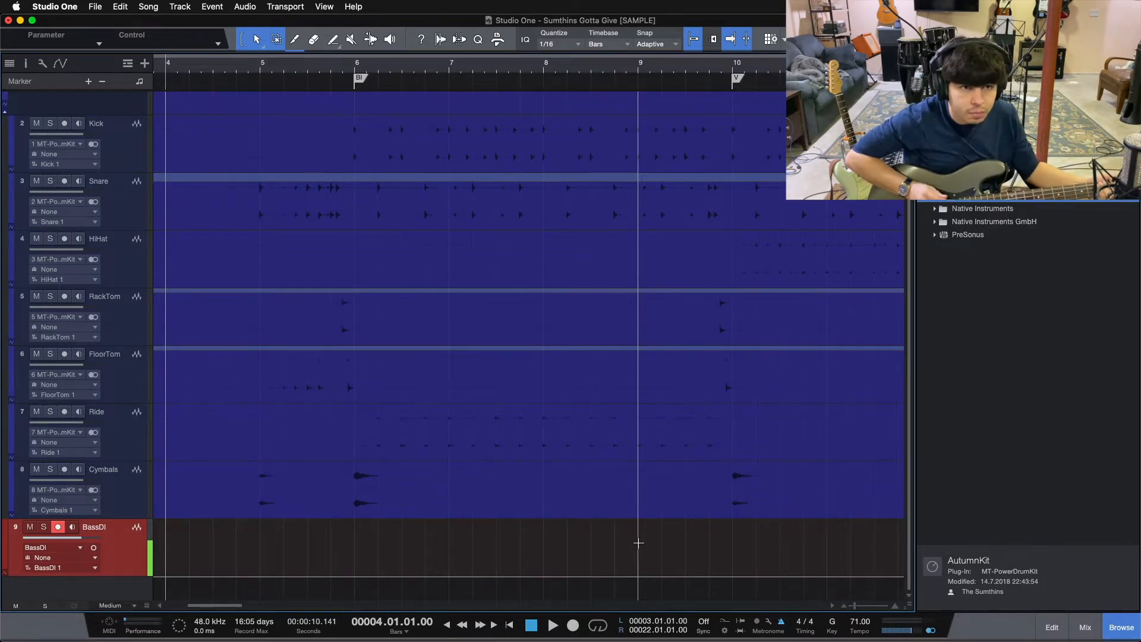
Record a bass take on the BassDI track over the drums, stopping the recording shortly after bar 24.
click(265, 64)
drag(265, 64, 392, 64)
click(292, 65)
click(200, 71)
key(KP_Multiply)
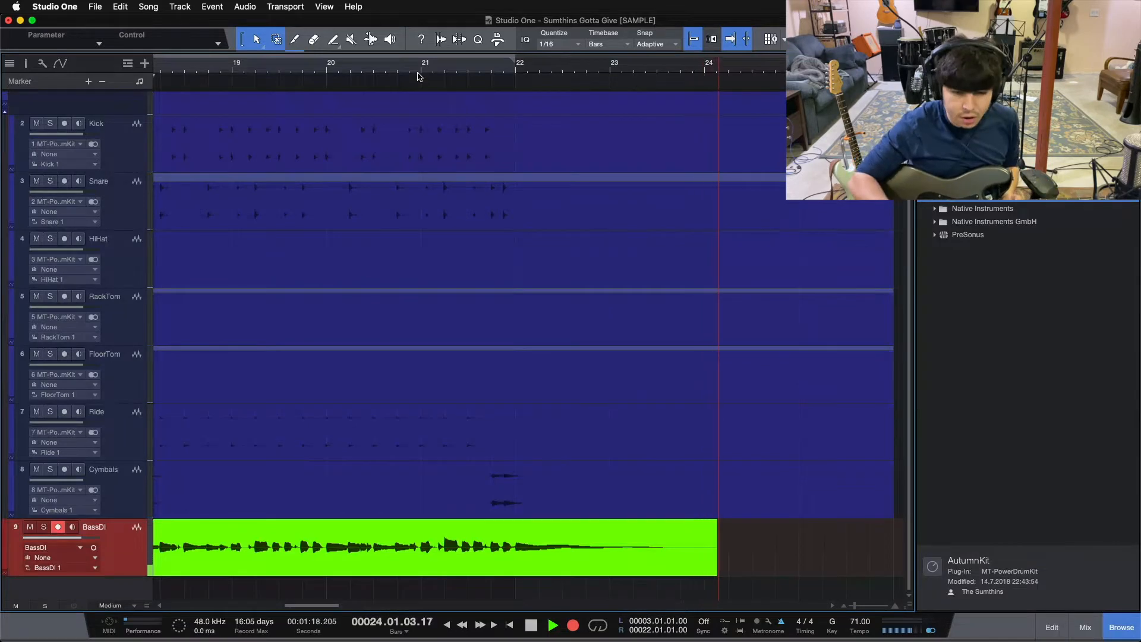
key(space)
Play back the recorded bass take with the drums from position 4.03.04.00 and follow it into bar 13.
drag(288, 610, 208, 606)
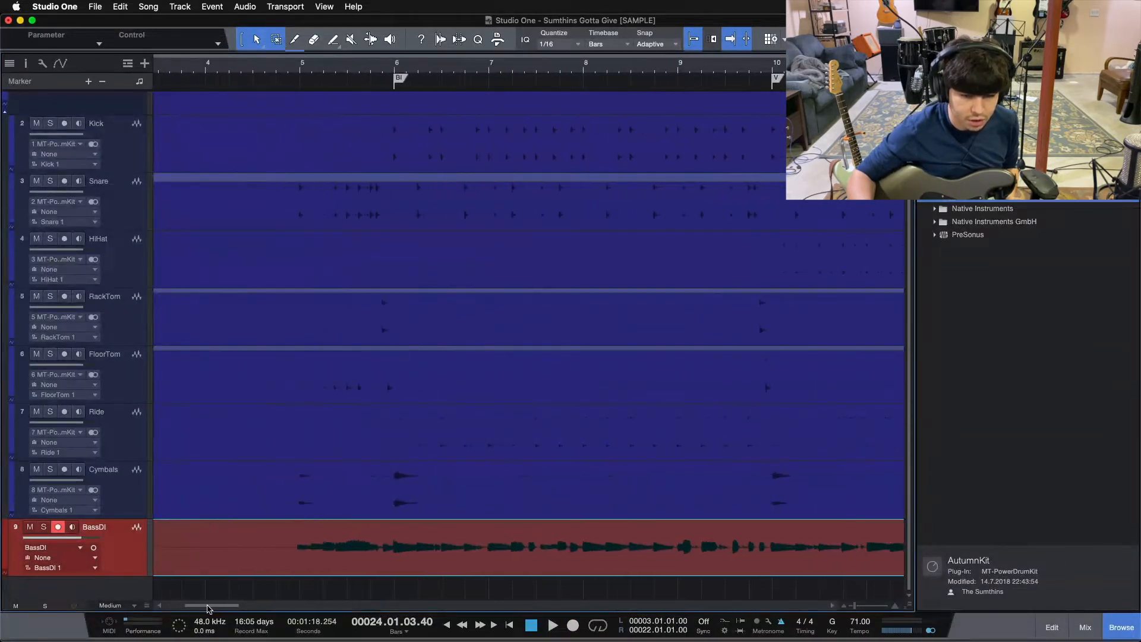
click(271, 64)
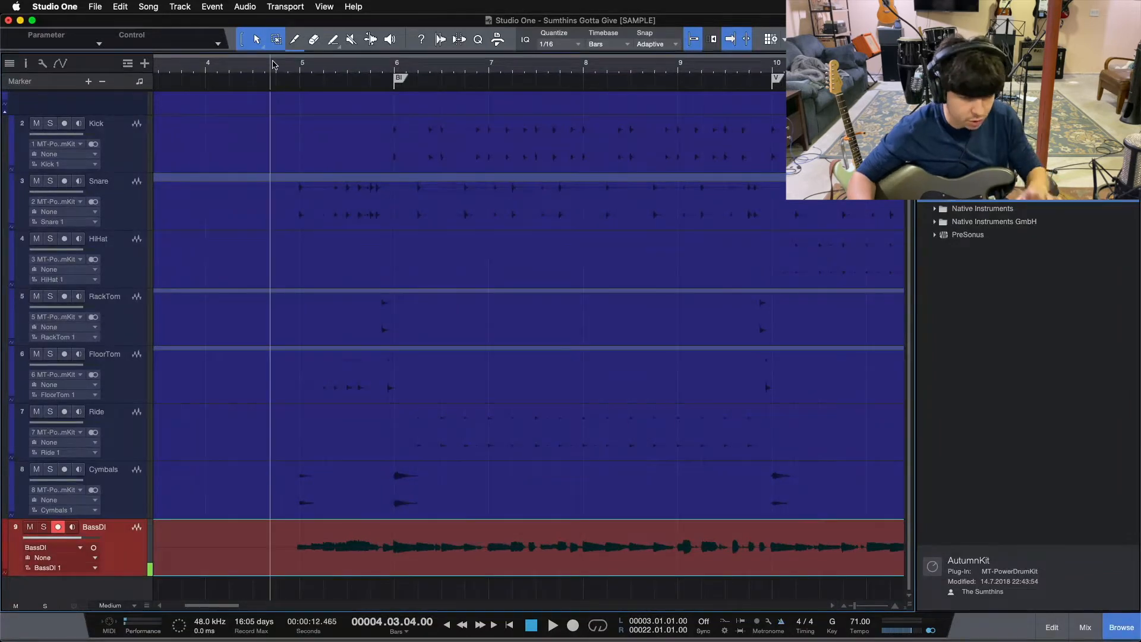
key(space)
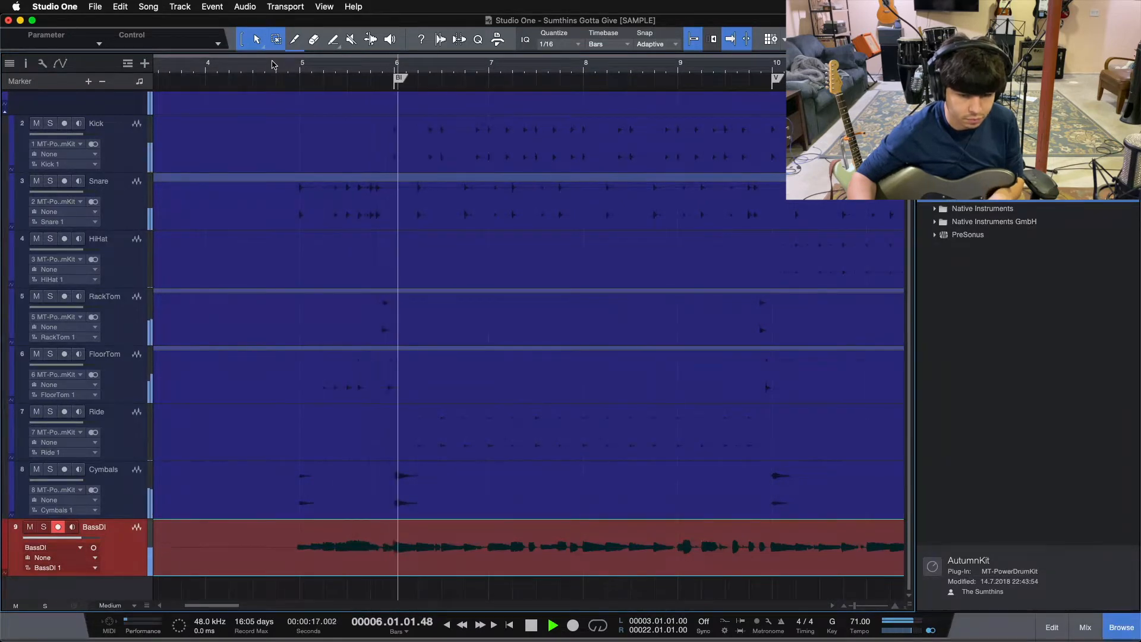
drag(445, 66, 347, 62)
drag(482, 67, 401, 62)
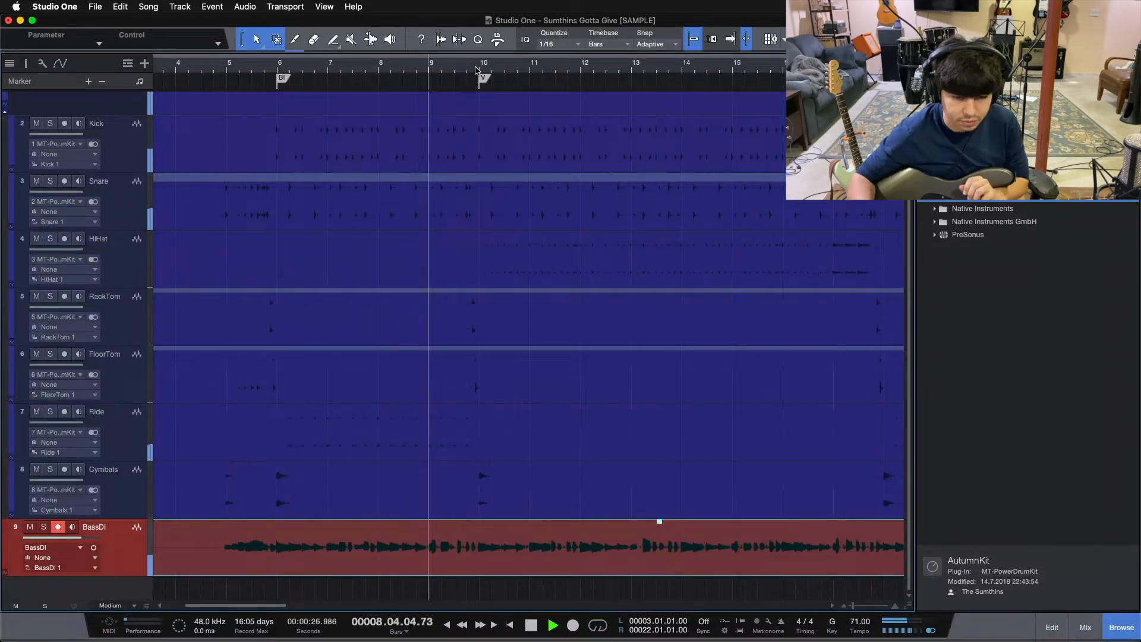
drag(476, 70, 369, 79)
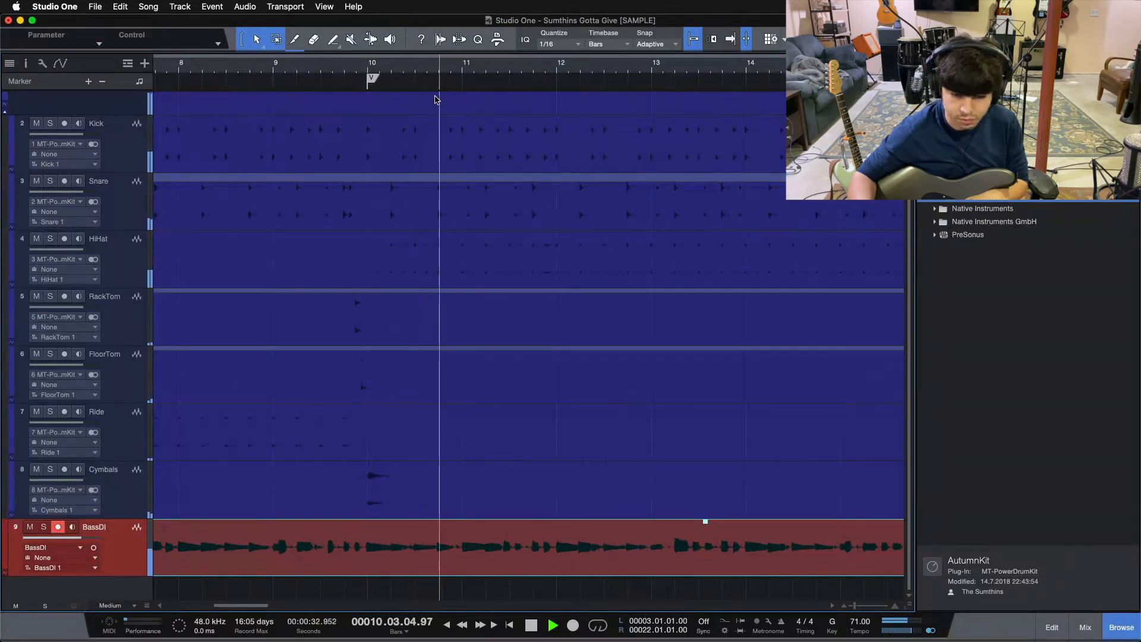
drag(465, 72, 382, 73)
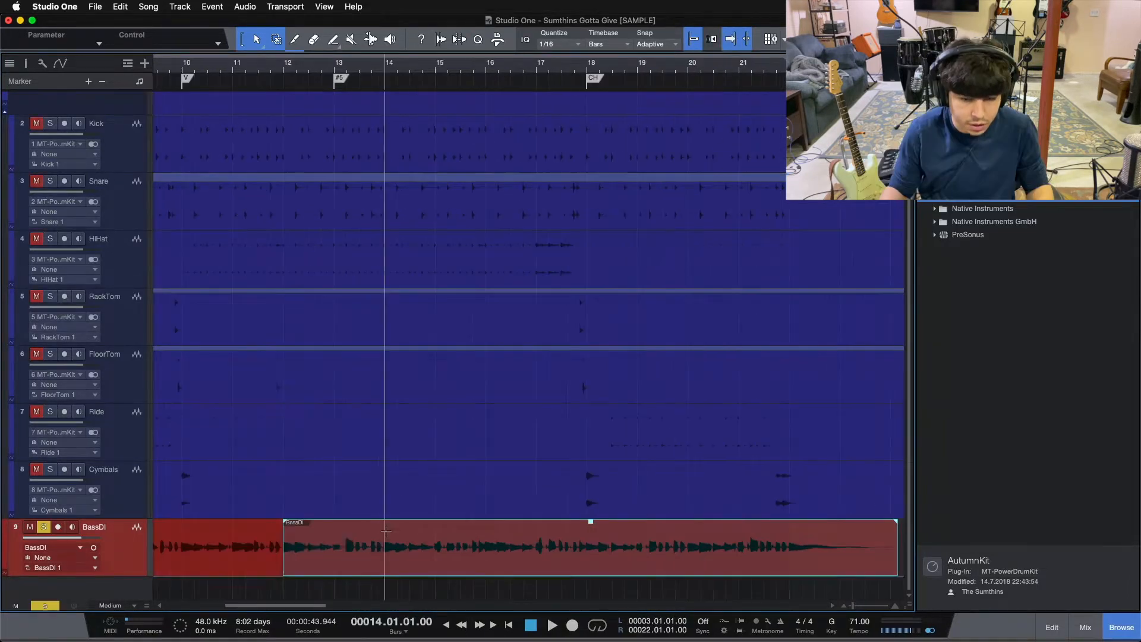
Split the BassDI take at bar 14 and delete everything after it.
key(alt+x)
key(Delete)
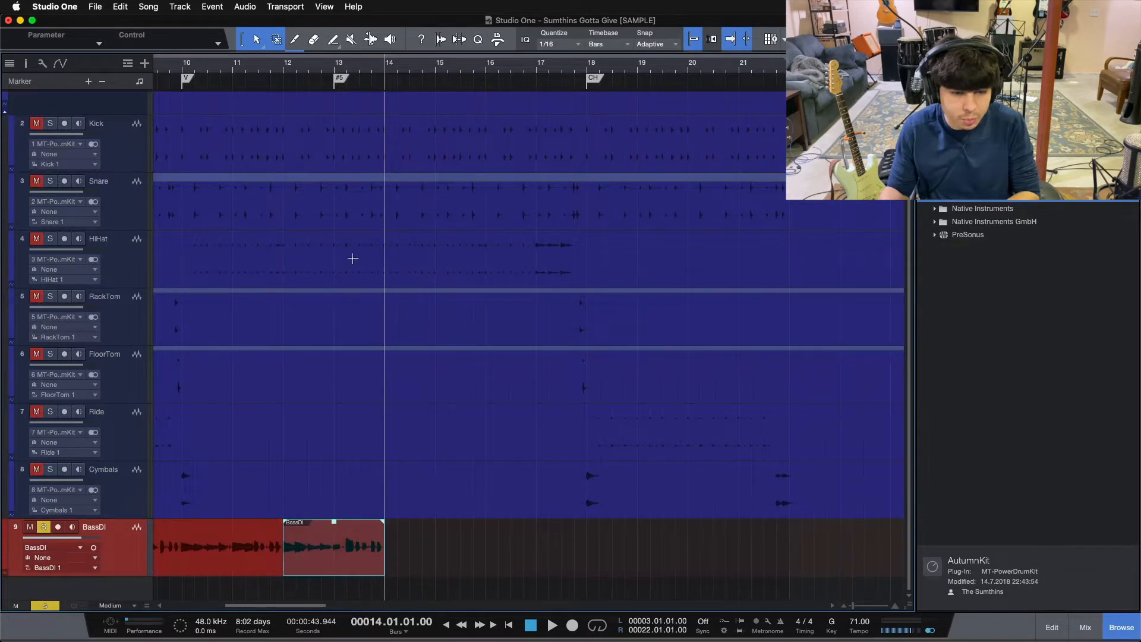
Split BassDI at bar 6 and replace the bass there with the two-bar event that starts at bar 12.
scroll(580, 74, left, 5)
scroll(592, 72, left, 1)
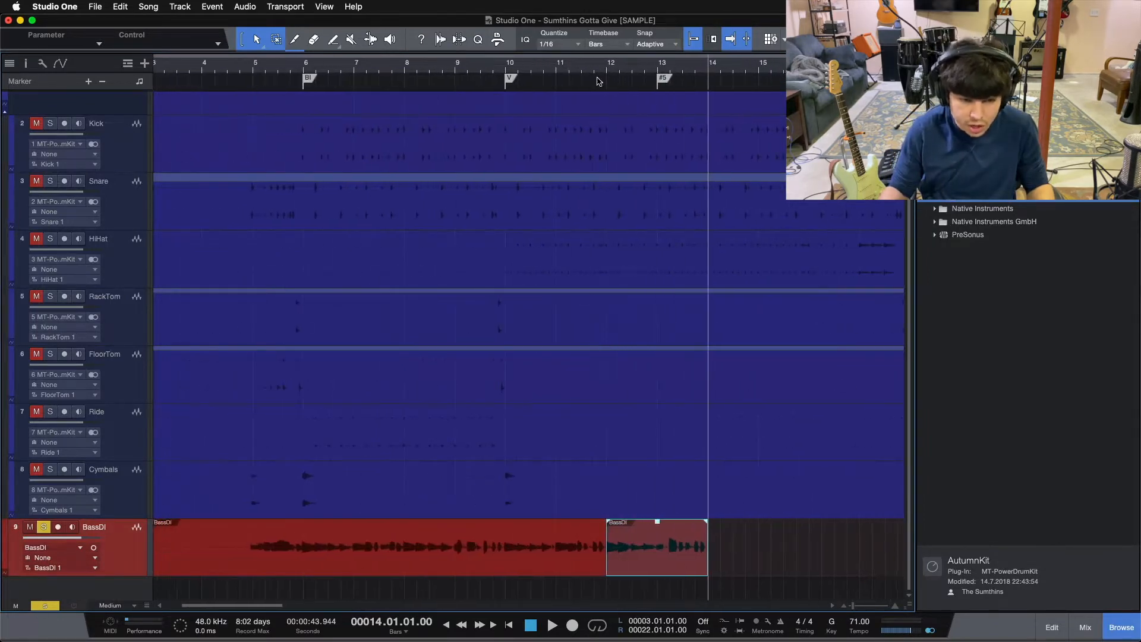
double_click(307, 526)
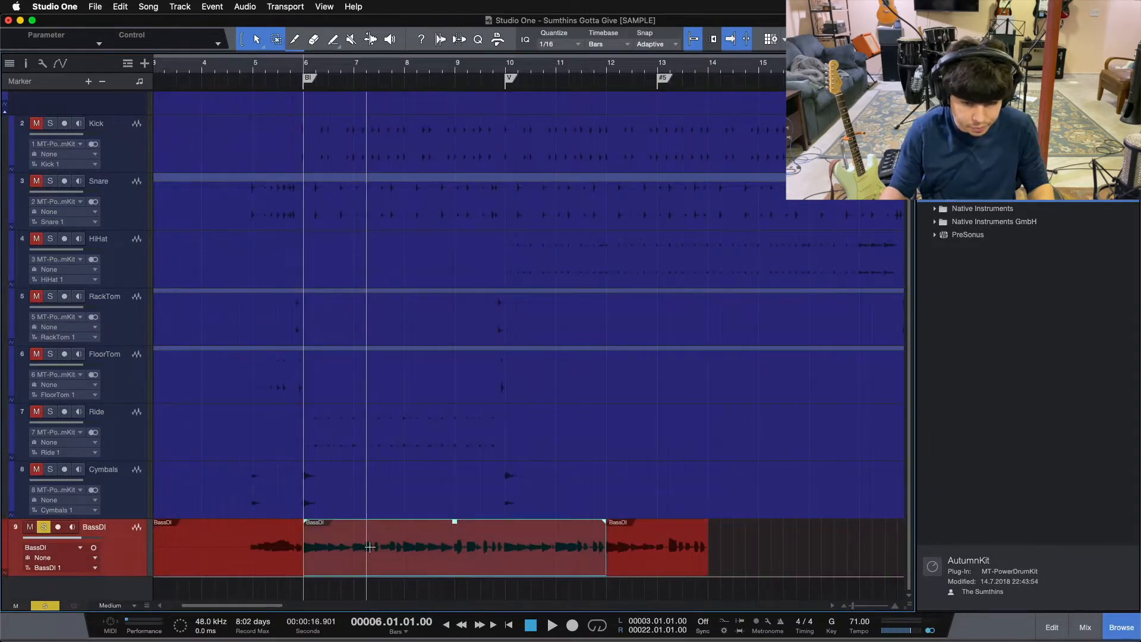
key(Delete)
drag(647, 563, 338, 568)
Extend the start of the moved BassDI event back to 5.04.04.00 and set the track height to X-Large.
drag(305, 60, 293, 105)
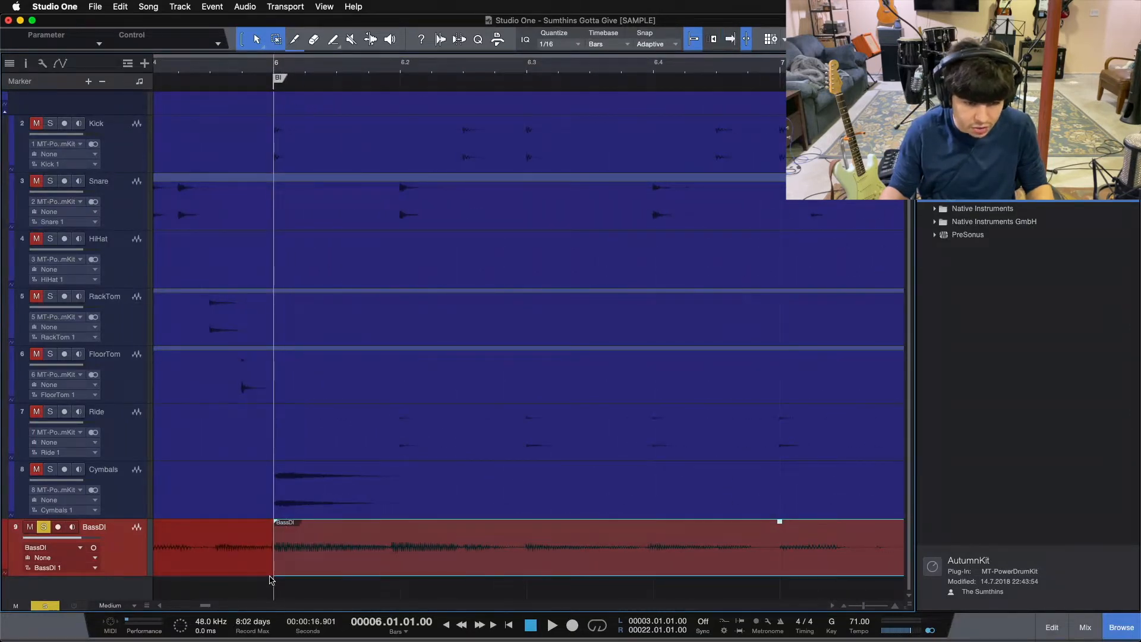
drag(261, 578, 251, 580)
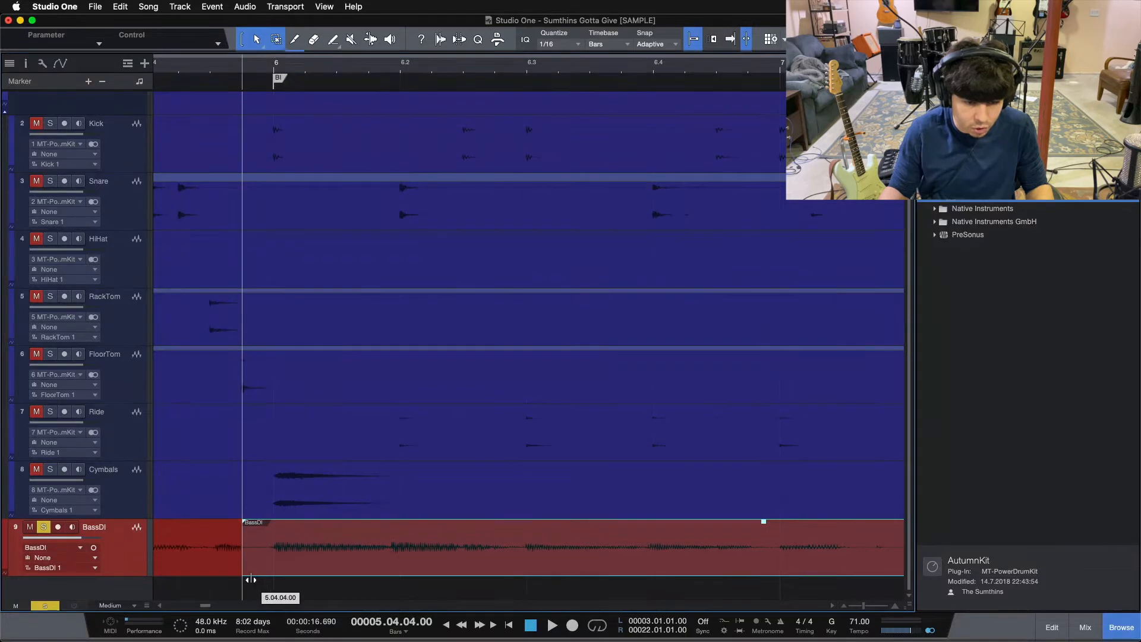
click(107, 605)
click(122, 593)
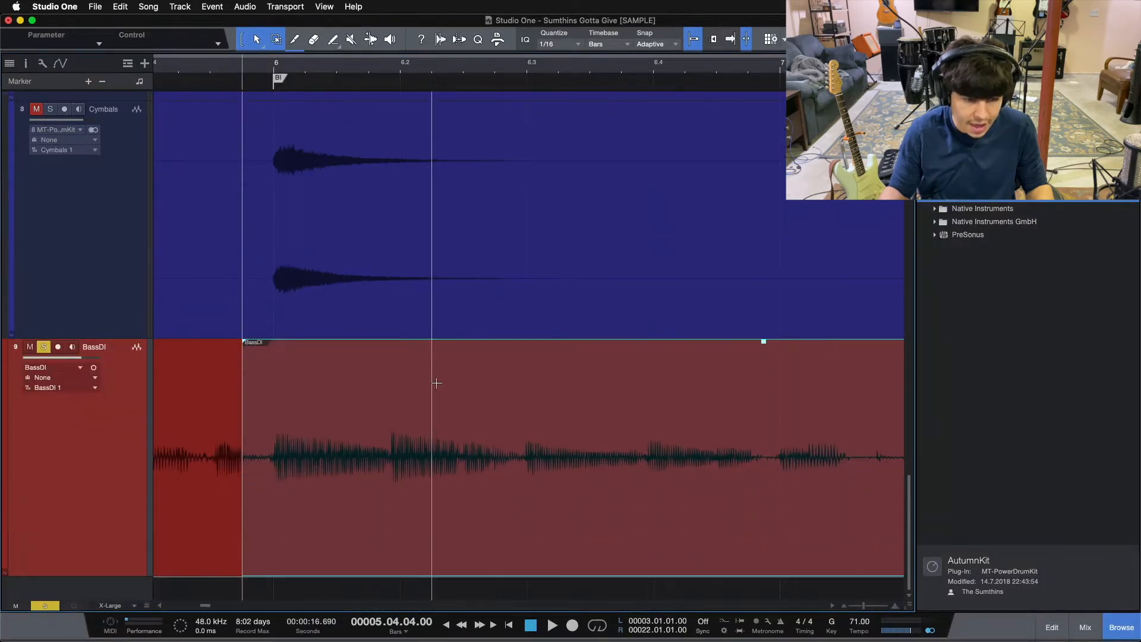
With snapping off, split BassDI just before the notes at bar 6 and beat 6.2 and slip the audio so each note lands on its beat.
click(283, 88)
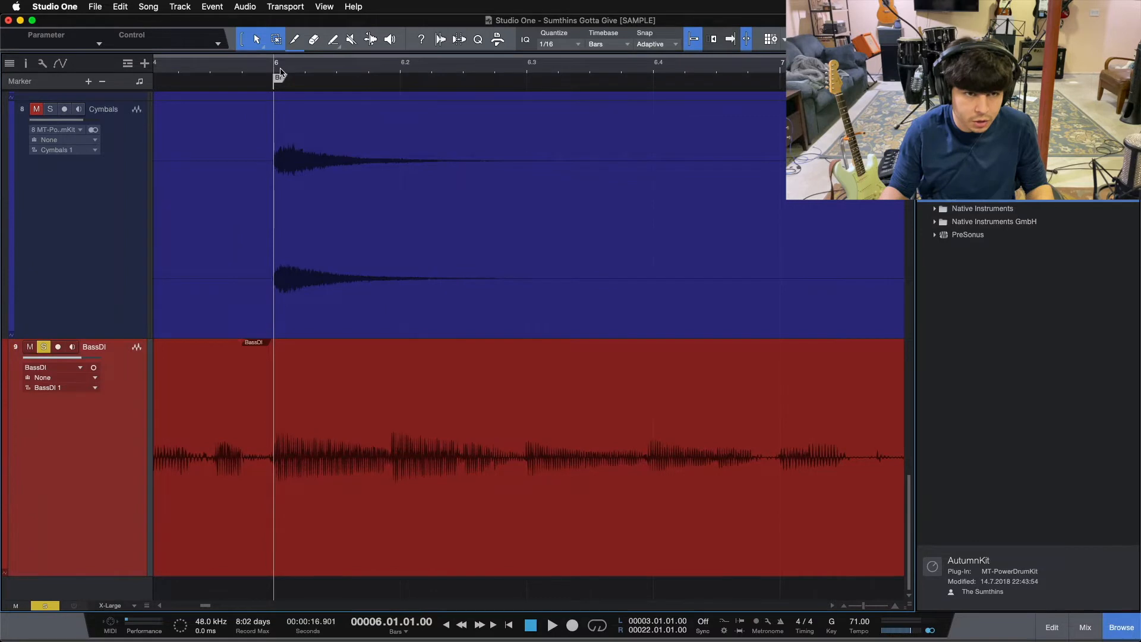
drag(281, 70, 330, 92)
click(360, 538)
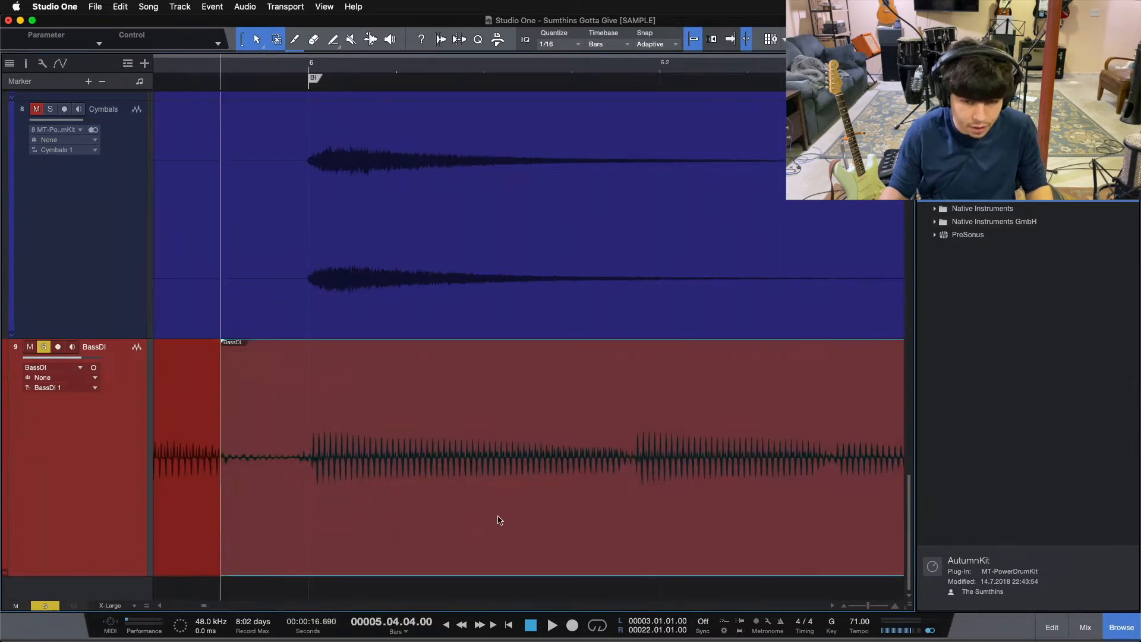
key(space)
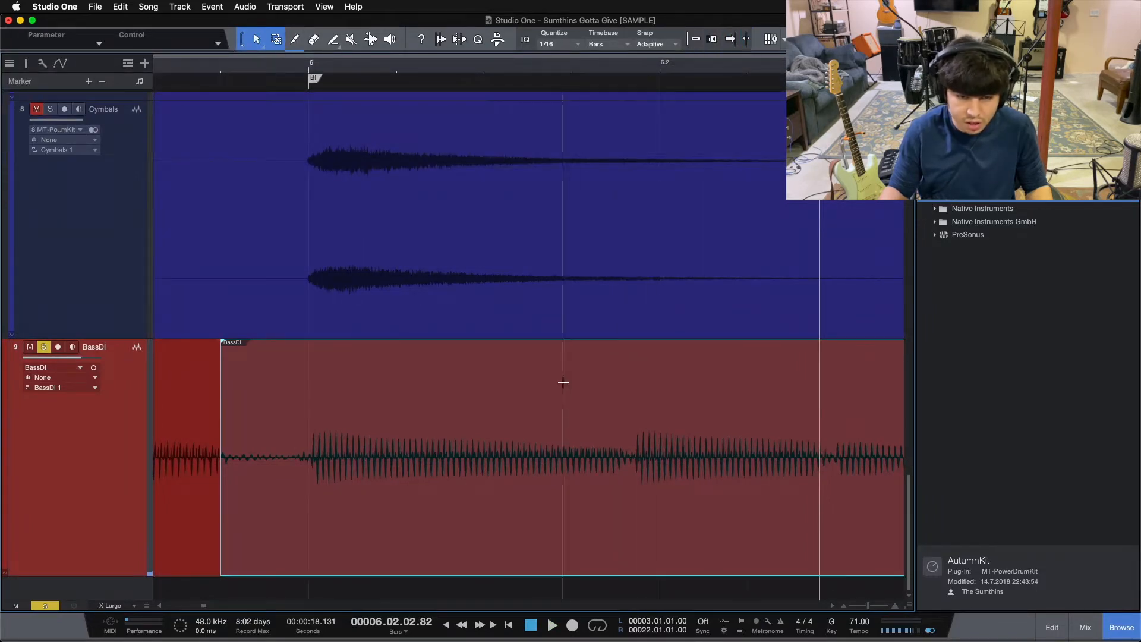
click(291, 391)
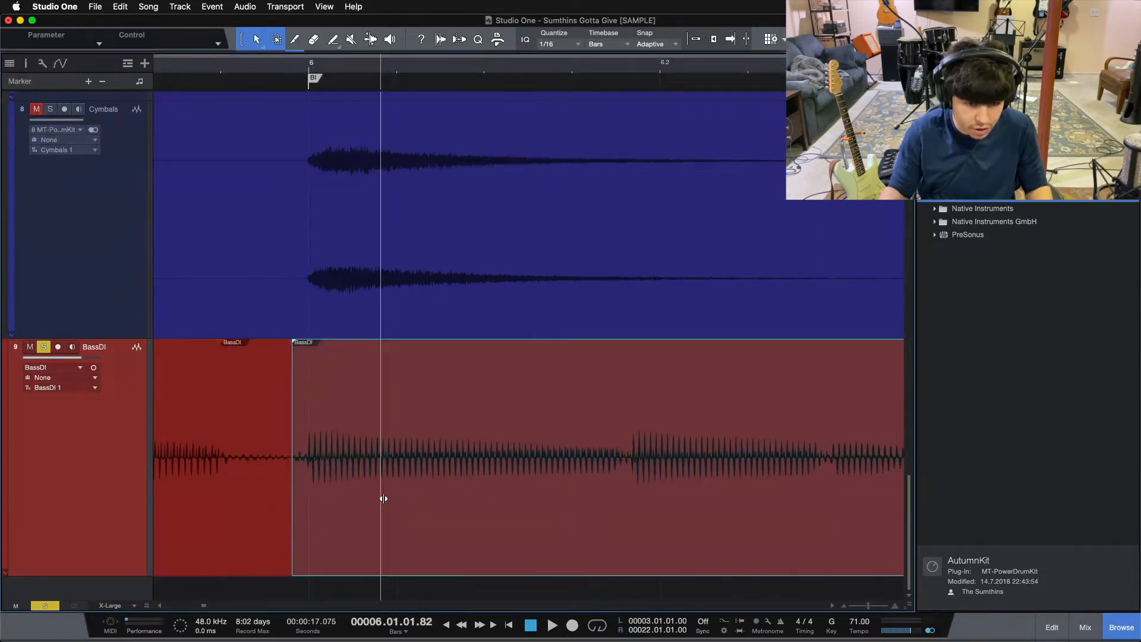
click(626, 390)
drag(663, 495, 689, 495)
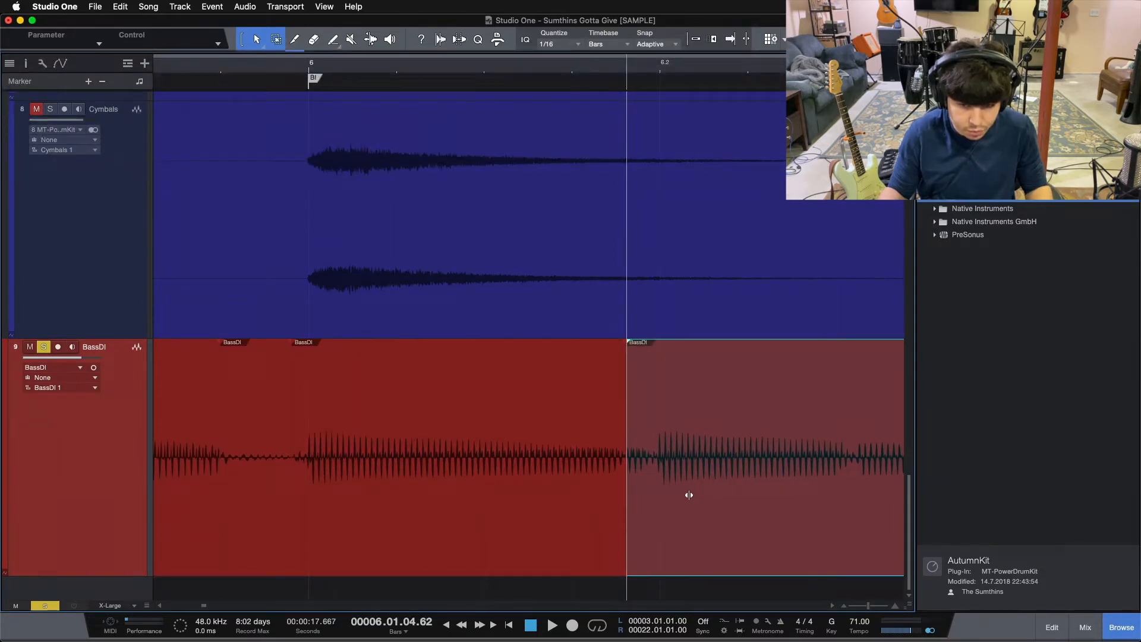
Move the BassDI edit point before beat 6.2 earlier to about 6.01.04.14, matching the waveform cycle, and audition the transition.
drag(629, 551, 591, 551)
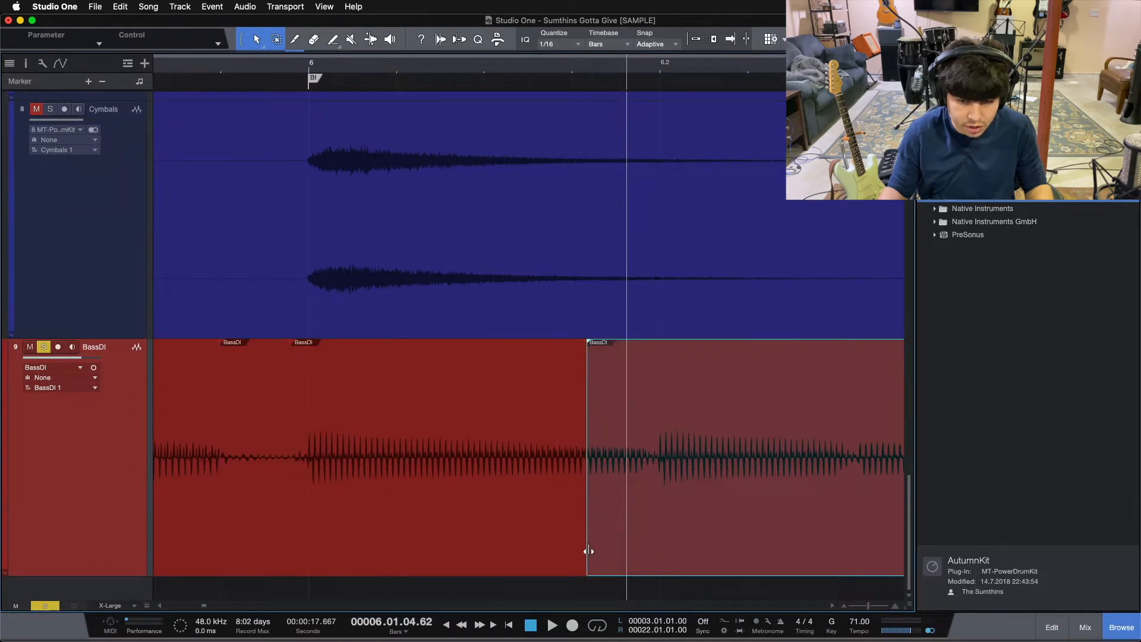
drag(587, 71, 566, 122)
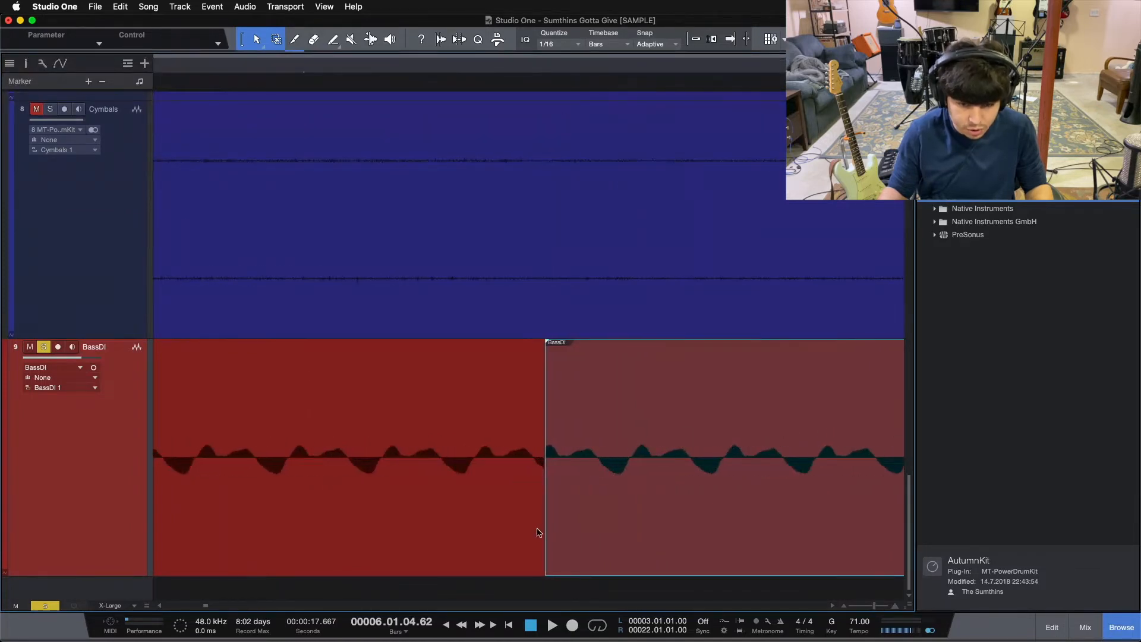
drag(541, 558, 502, 558)
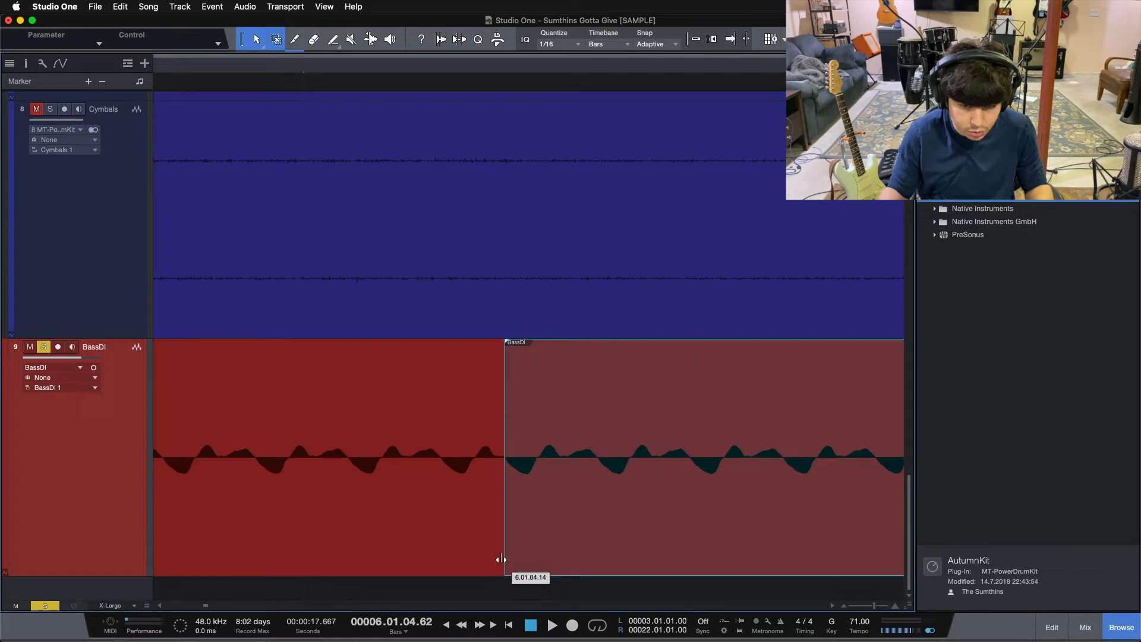
drag(516, 67, 346, 3)
key(space)
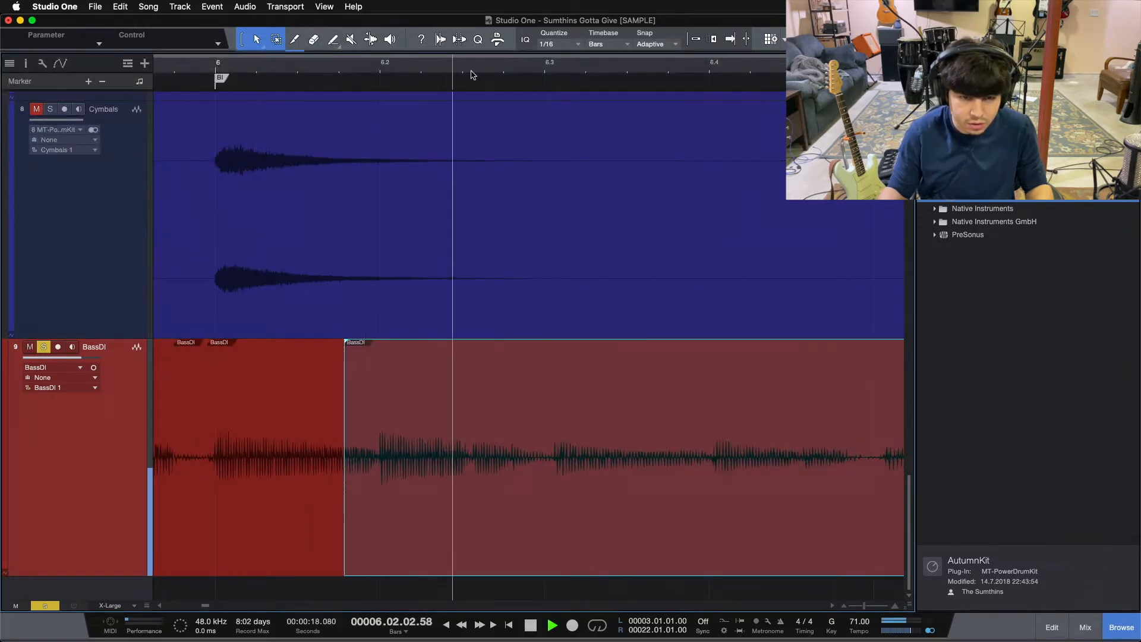
key(space)
Split BassDI at 6.02.02.83, slip the following audio earlier onto beat 6.3, and fine-tune the edit point to about 6.02.02.92 while auditioning it.
drag(465, 68, 466, 83)
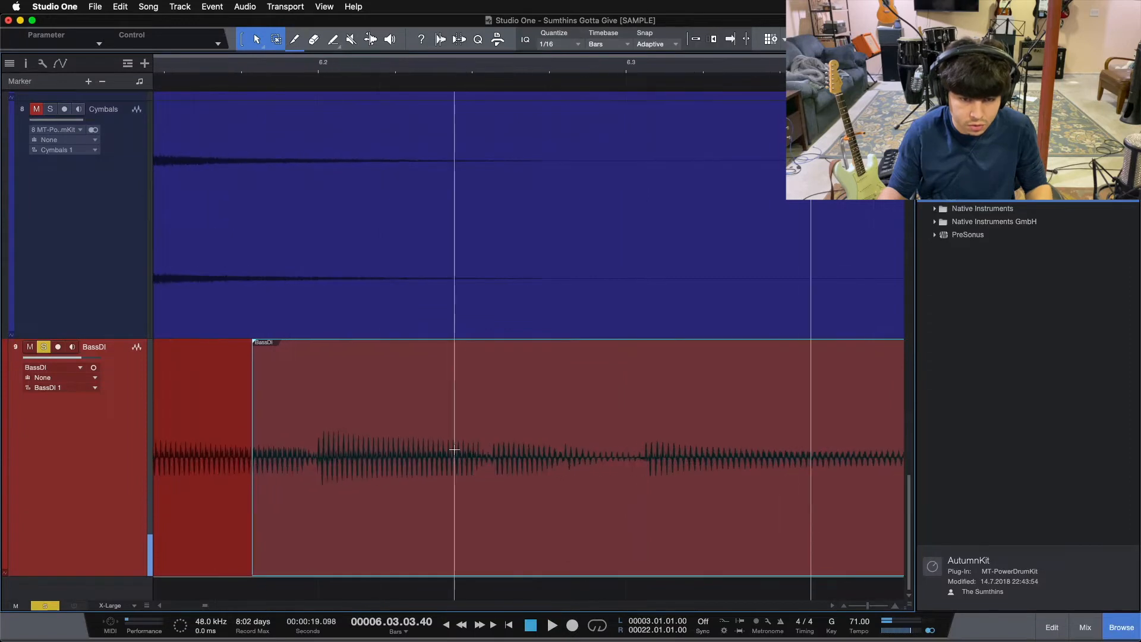
click(459, 423)
key(alt+x)
drag(547, 501, 527, 505)
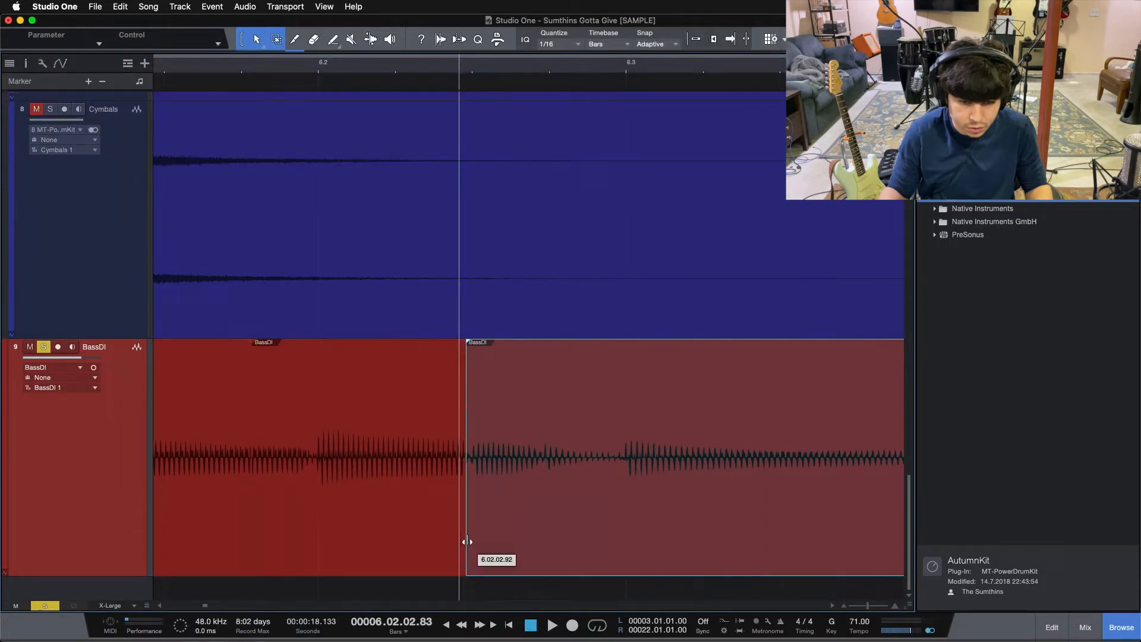
key(space)
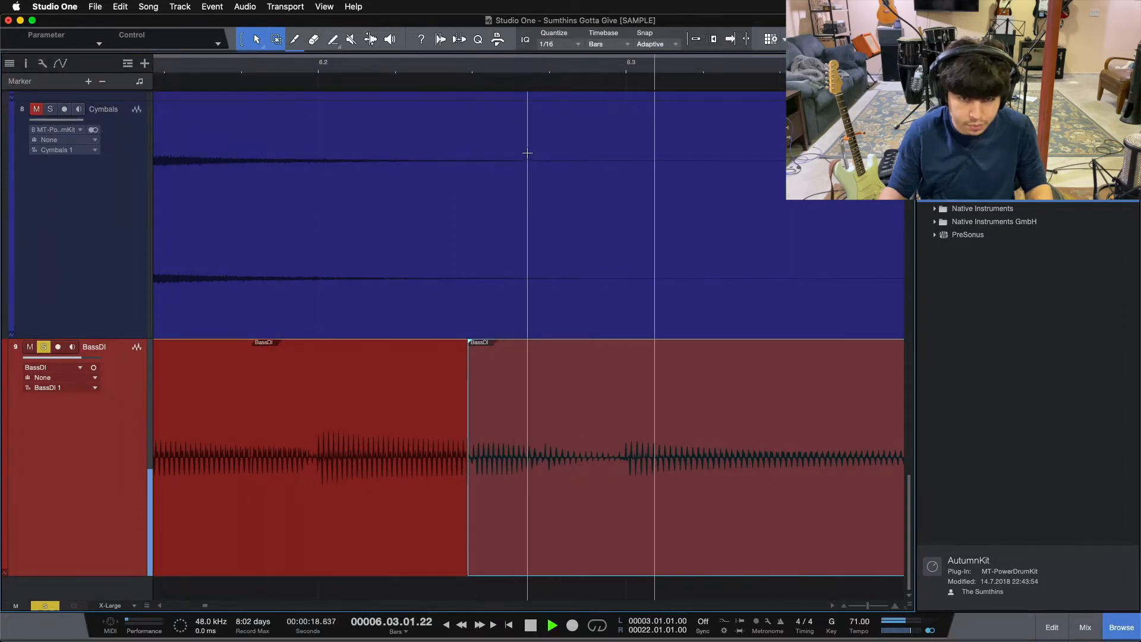
drag(526, 69, 387, 40)
key(space)
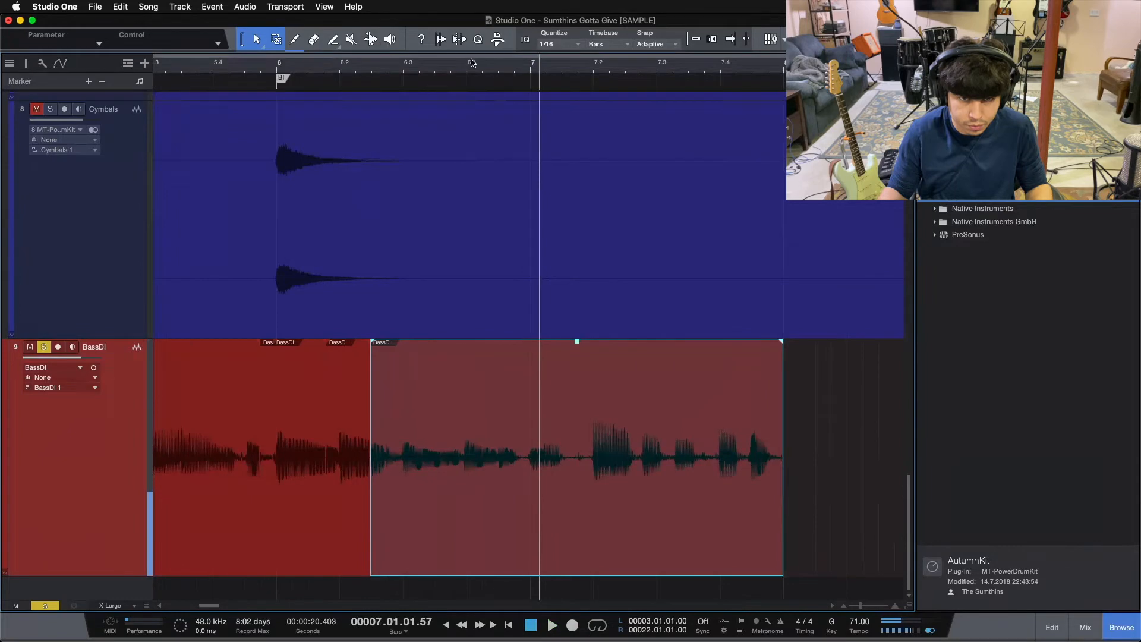
Split BassDI at 6.03.04.72, slip the following note later onto beat 6.4, and move the edit point slightly earlier.
drag(482, 68, 456, 84)
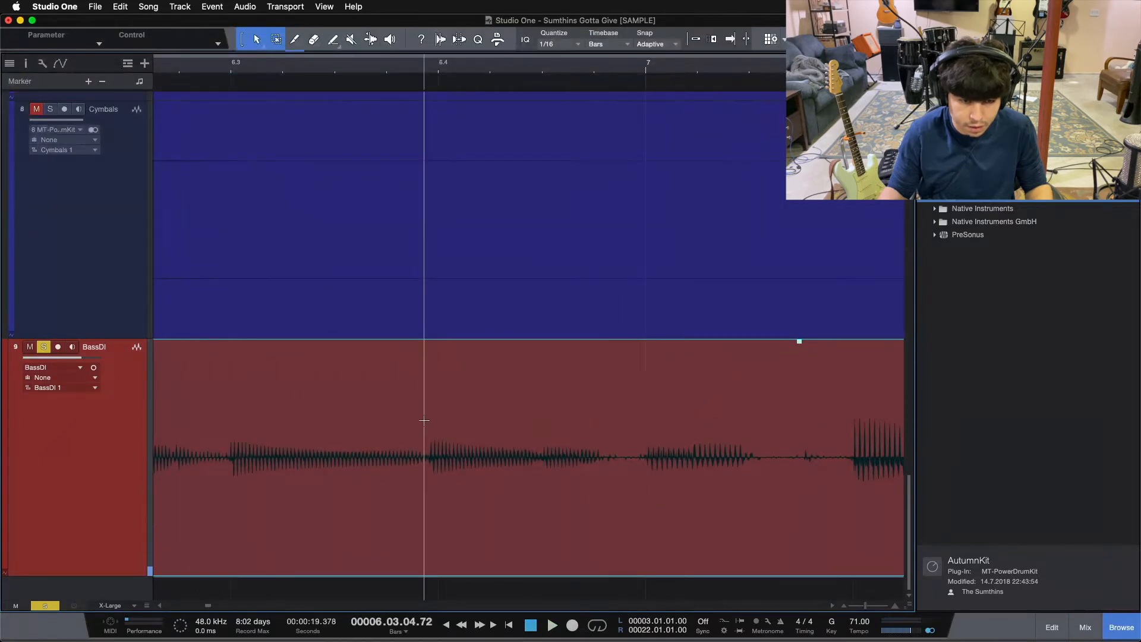
click(424, 420)
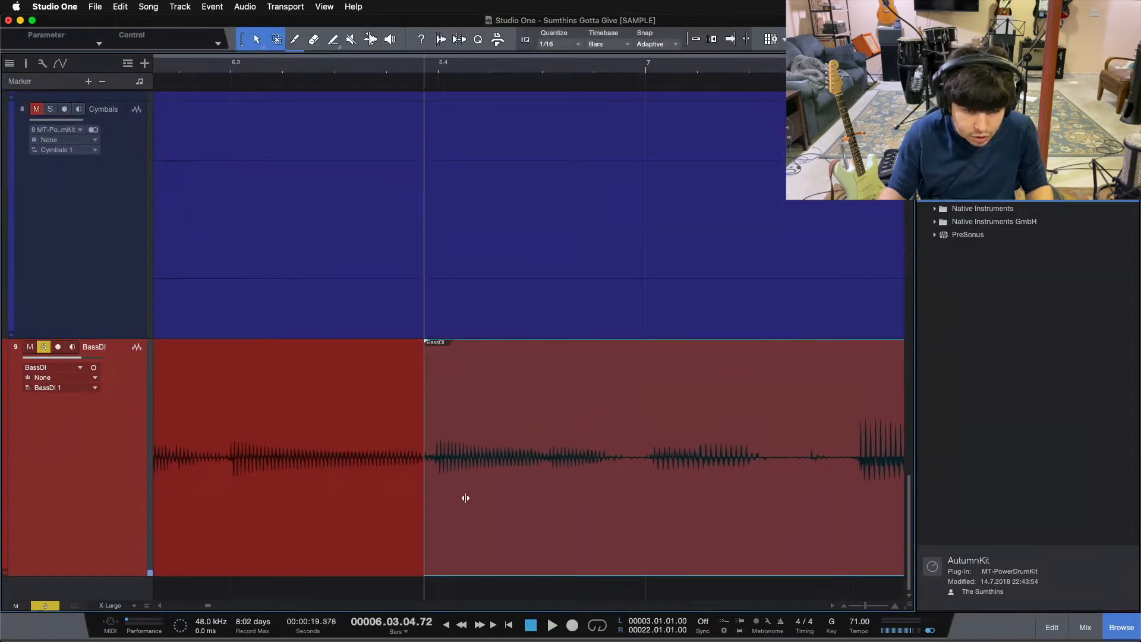
mouse_move(426, 525)
mouse_down()
mouse_move(437, 525)
mouse_move(418, 526)
mouse_up()
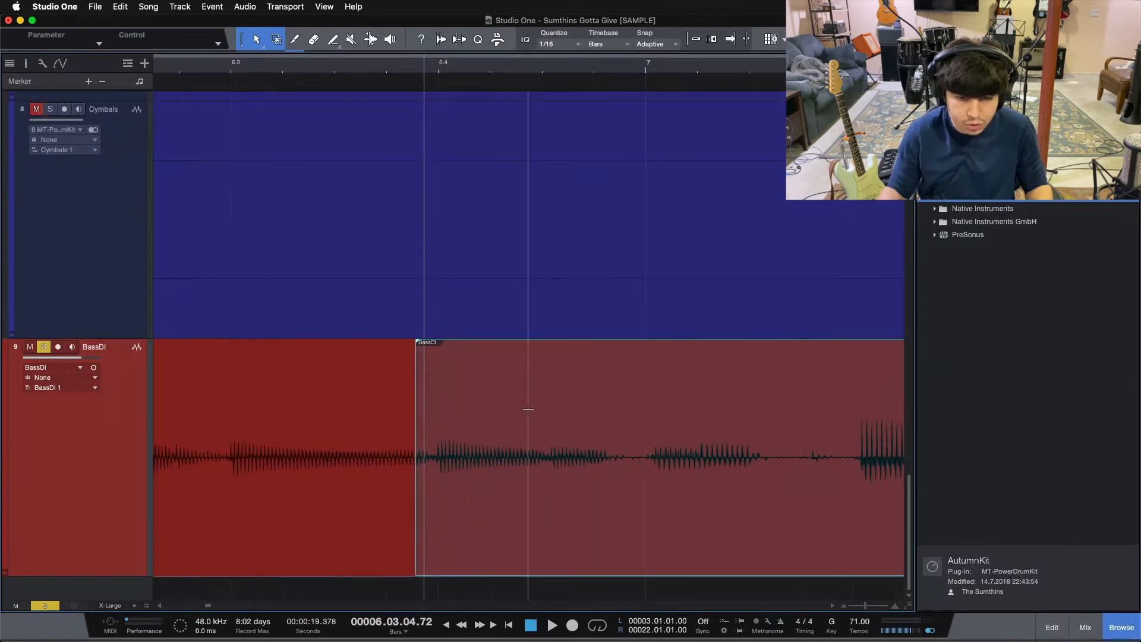
Split BassDI at 6.04.02.73, slip the audio earlier so the next note lands on bar 7, and move the edit point slightly later.
click(529, 414)
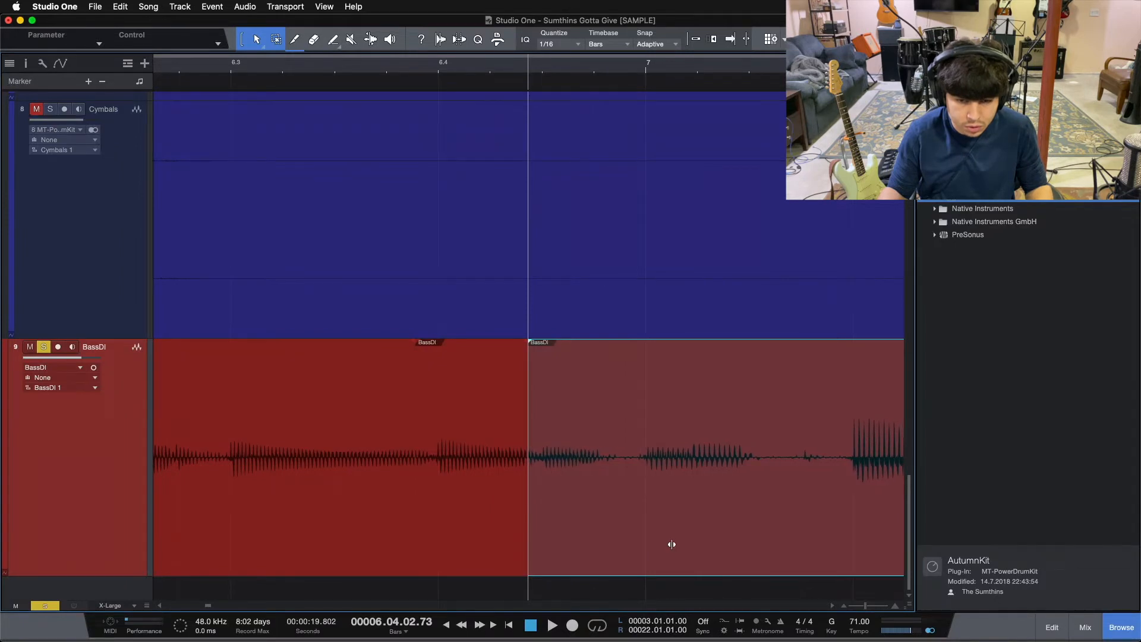
drag(671, 545, 669, 545)
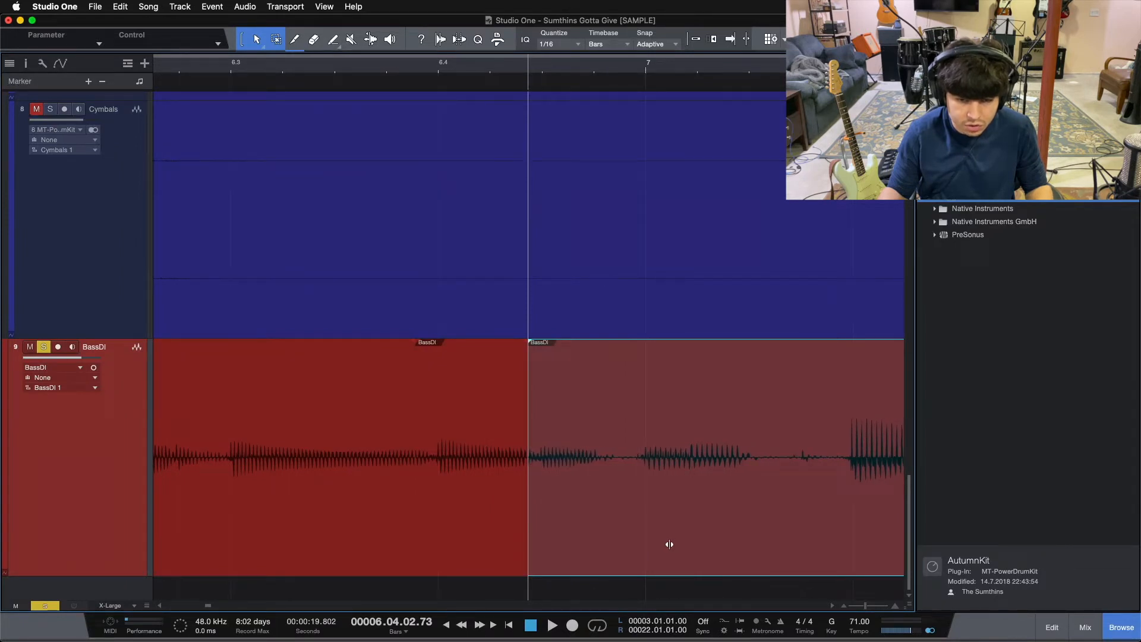
mouse_move(529, 545)
mouse_down()
mouse_move(558, 547)
mouse_move(538, 551)
mouse_up()
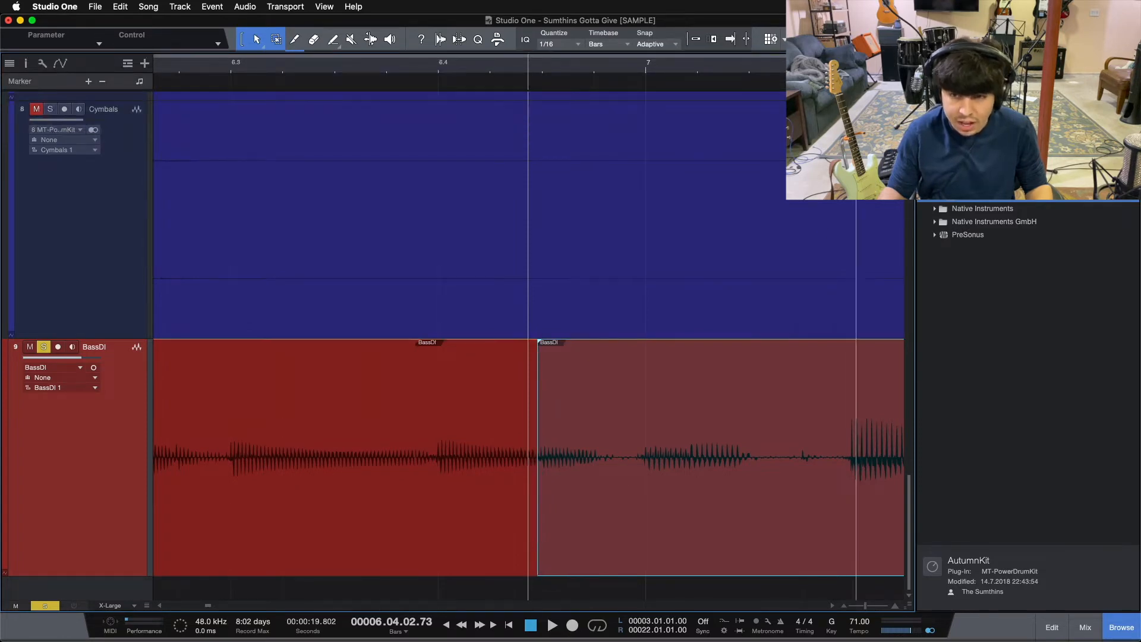
Split BassDI at 7.01.04.61 and slip the following audio so the loud note lands on beat 7.2.
drag(861, 69, 469, 76)
double_click(434, 371)
click(528, 551)
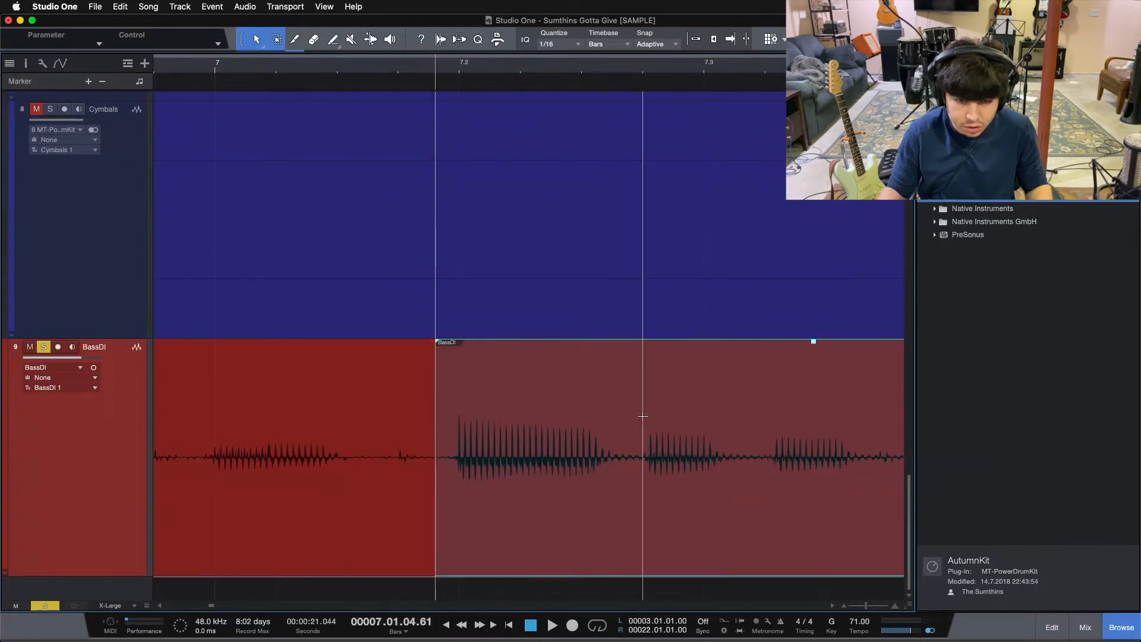
Split BassDI at 7.02.03.85 and 7.03.01.77, slipping the audio after each cut slightly earlier onto the sixteenth-note grid.
double_click(634, 395)
click(752, 502)
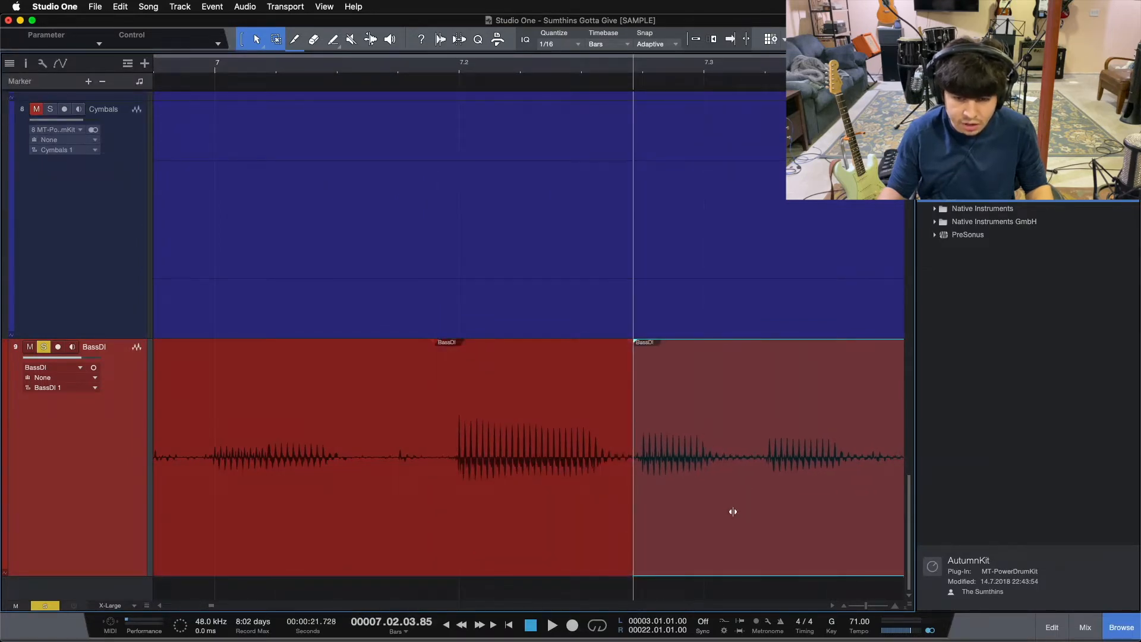
double_click(751, 420)
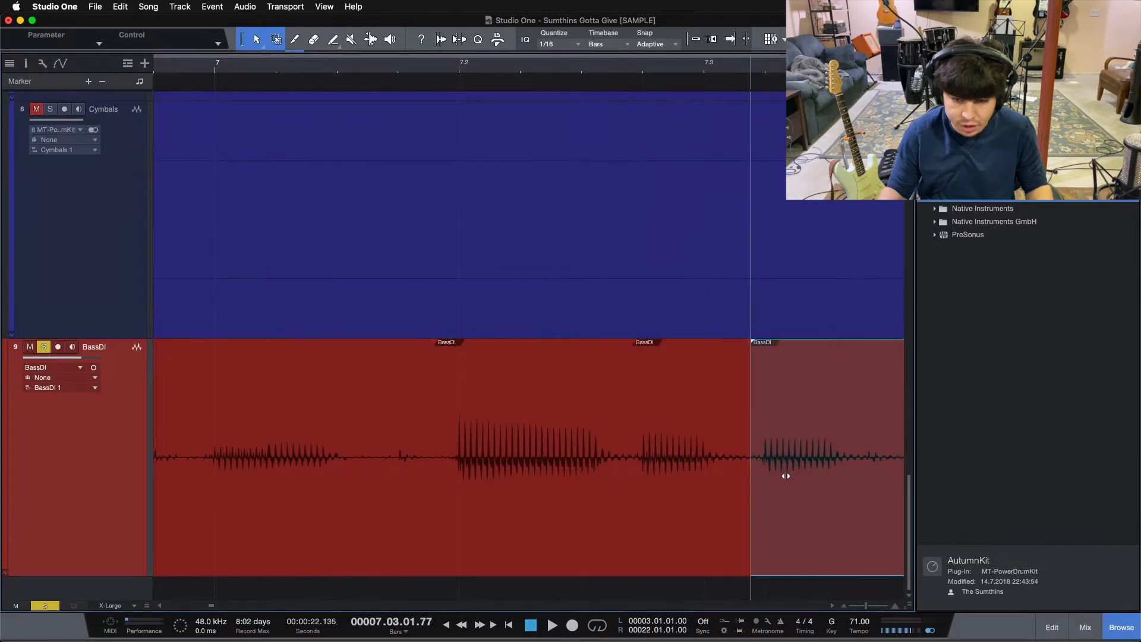
Split BassDI shortly before beat 7.4 and slip the following audio later so its first note lands on the beat.
drag(825, 64, 433, 69)
key(space)
key(alt+x)
drag(560, 510, 578, 512)
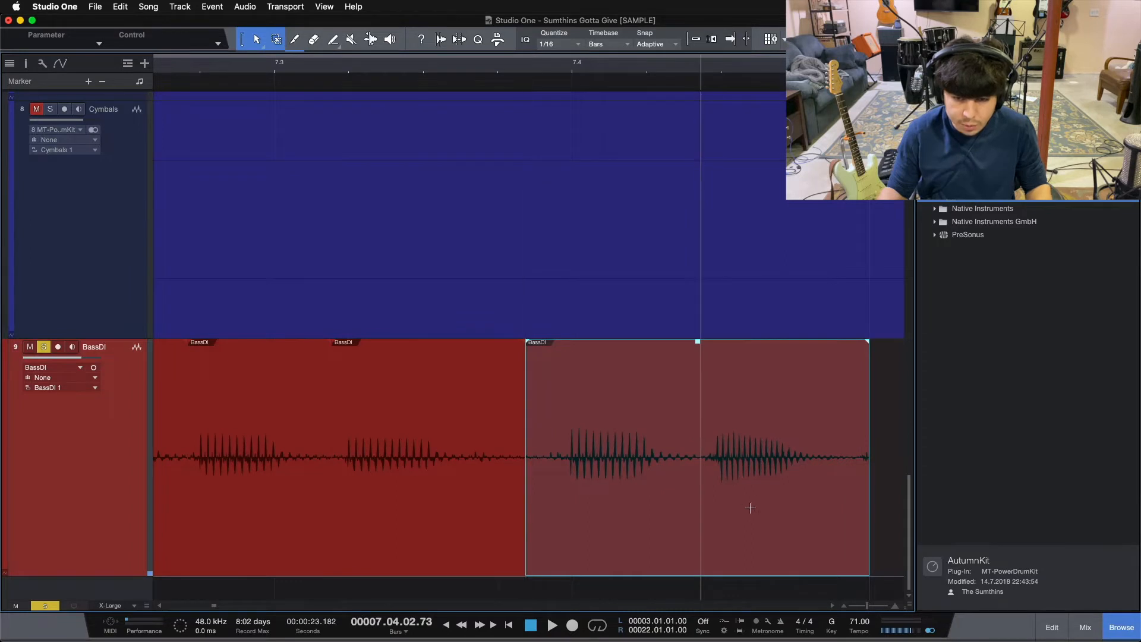
Split BassDI at 7.04.02.73, line the last note up with the grid, and snap the clip's end to 8.01.01.00.
key(alt+x)
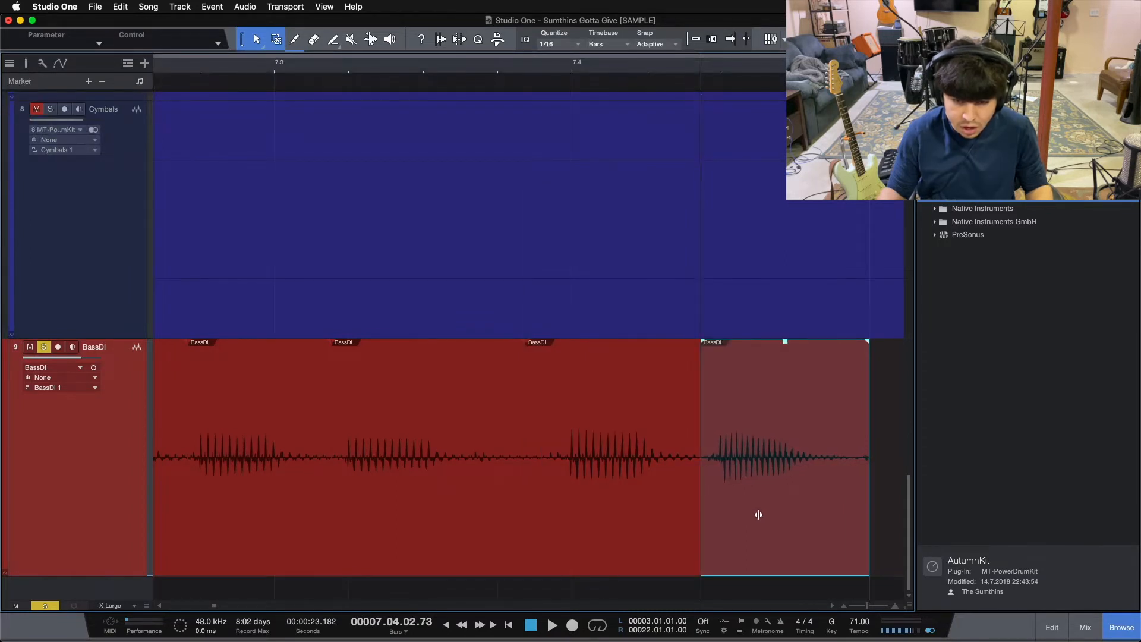
mouse_move(869, 428)
mouse_down()
mouse_move(897, 428)
mouse_move(868, 428)
mouse_up()
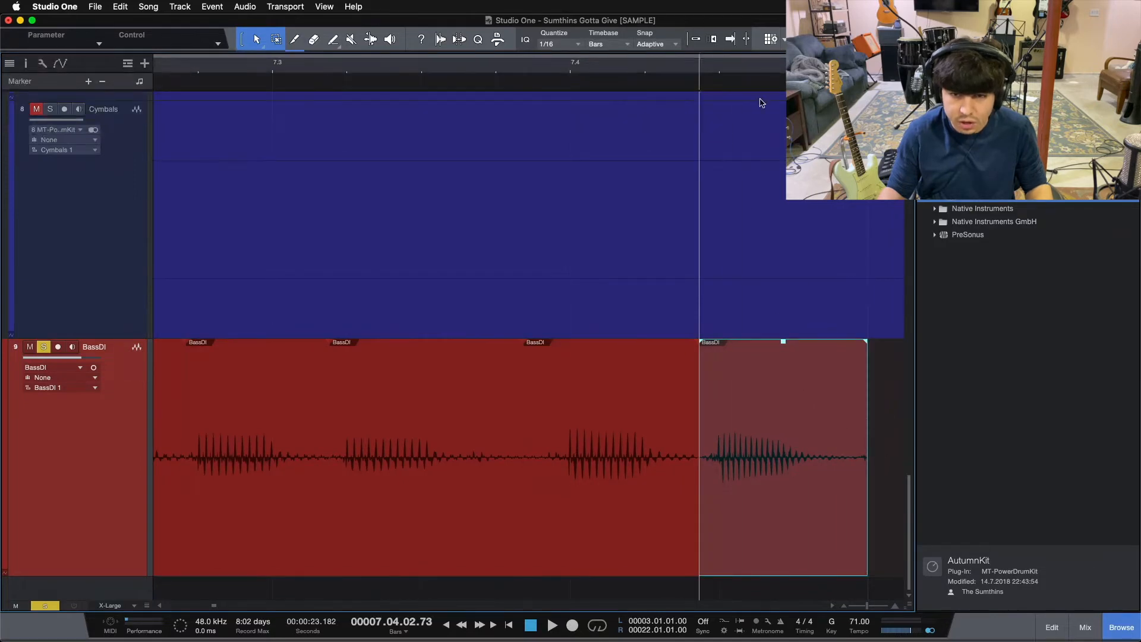
drag(733, 75, 663, 257)
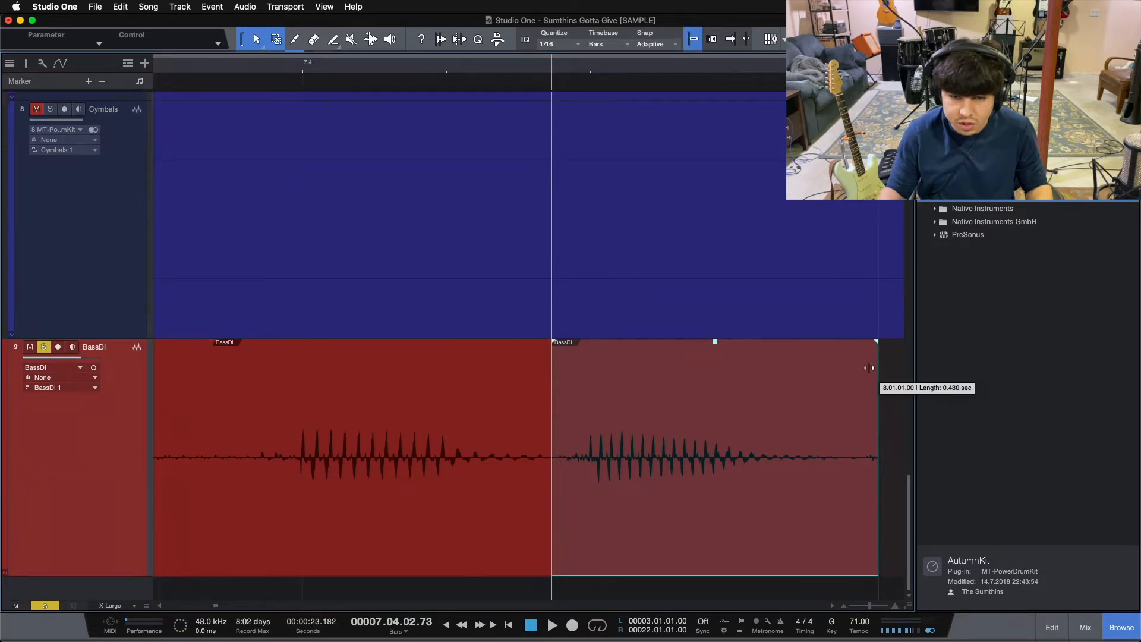
Select all the split BassDI events from bar 6 to bar 8 and crossfade their edit points.
drag(409, 67, 637, 34)
drag(467, 76, 416, 50)
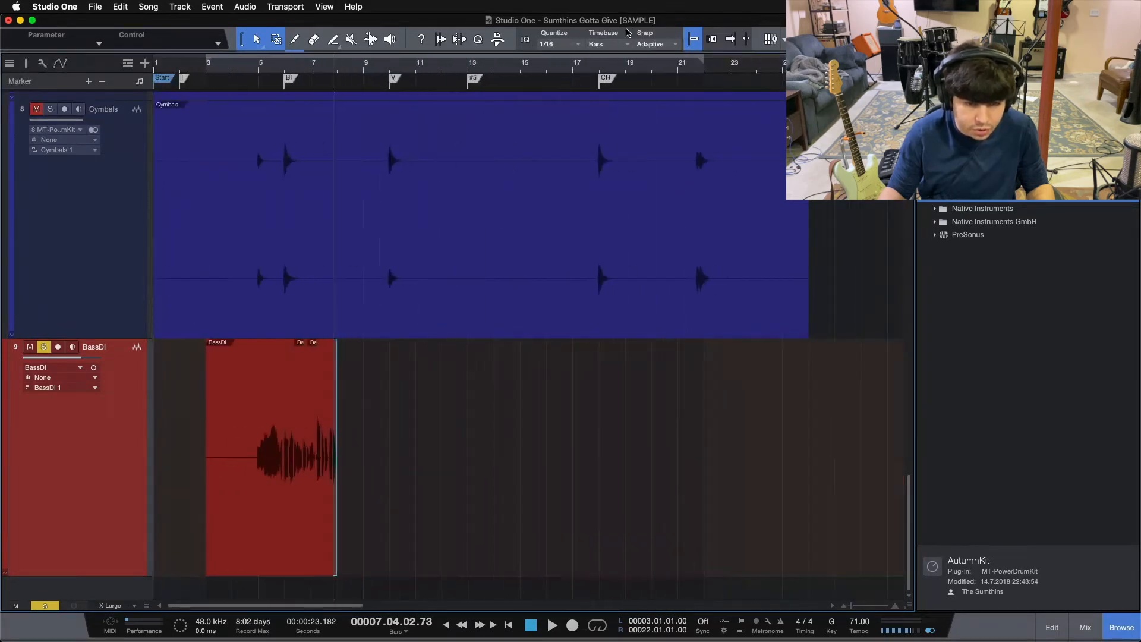
drag(249, 72, 244, 114)
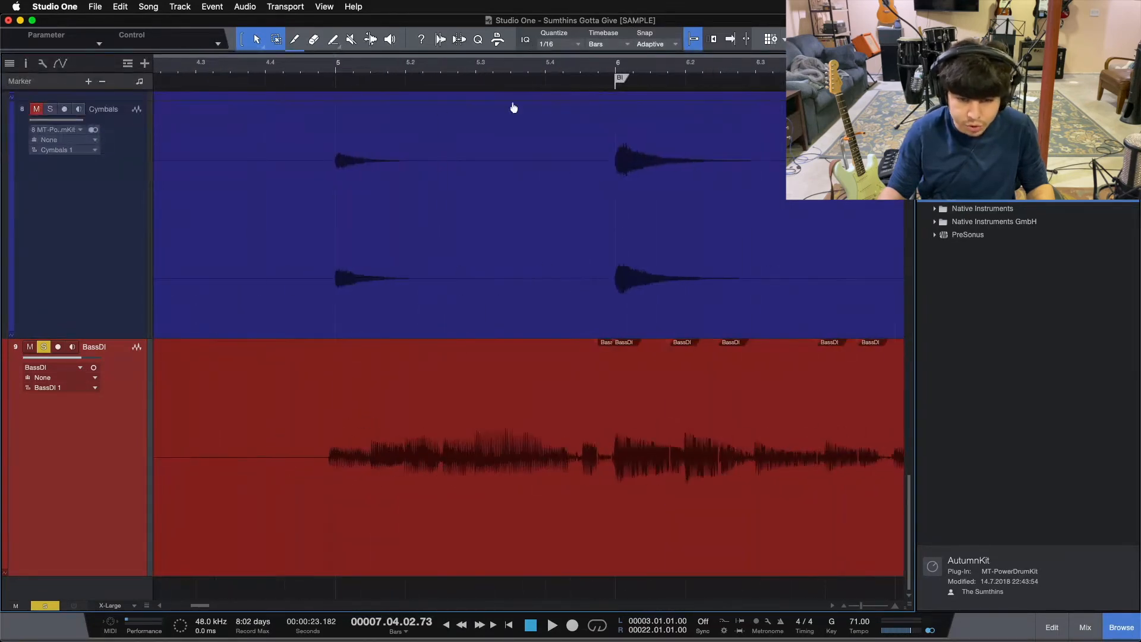
drag(607, 68, 418, 101)
click(459, 479)
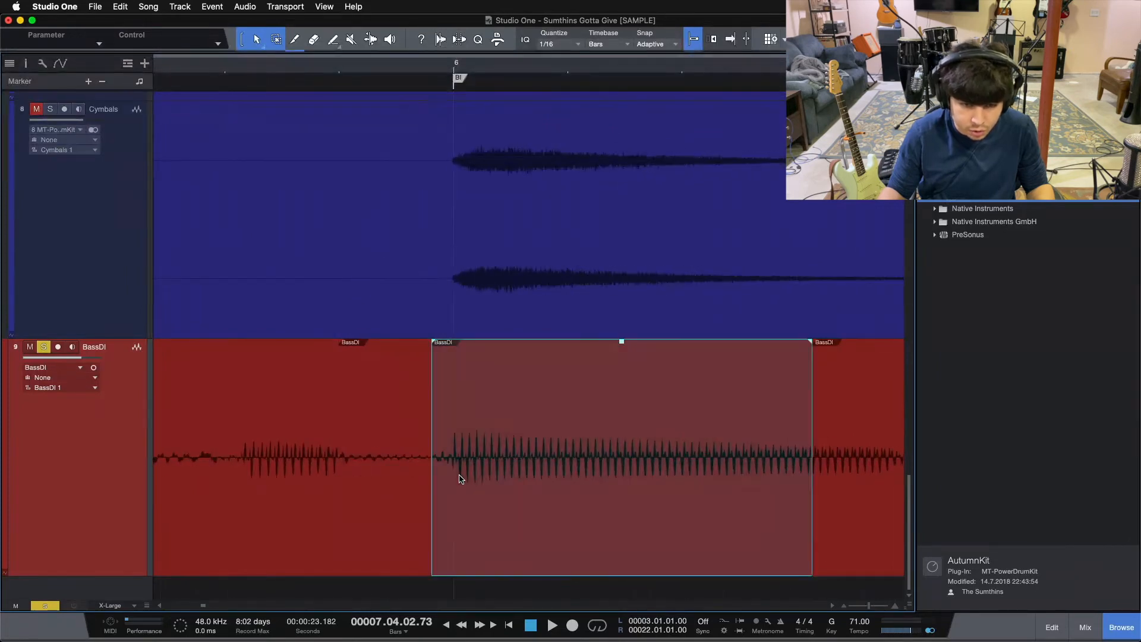
drag(639, 69, 365, 7)
drag(549, 550, 361, 531)
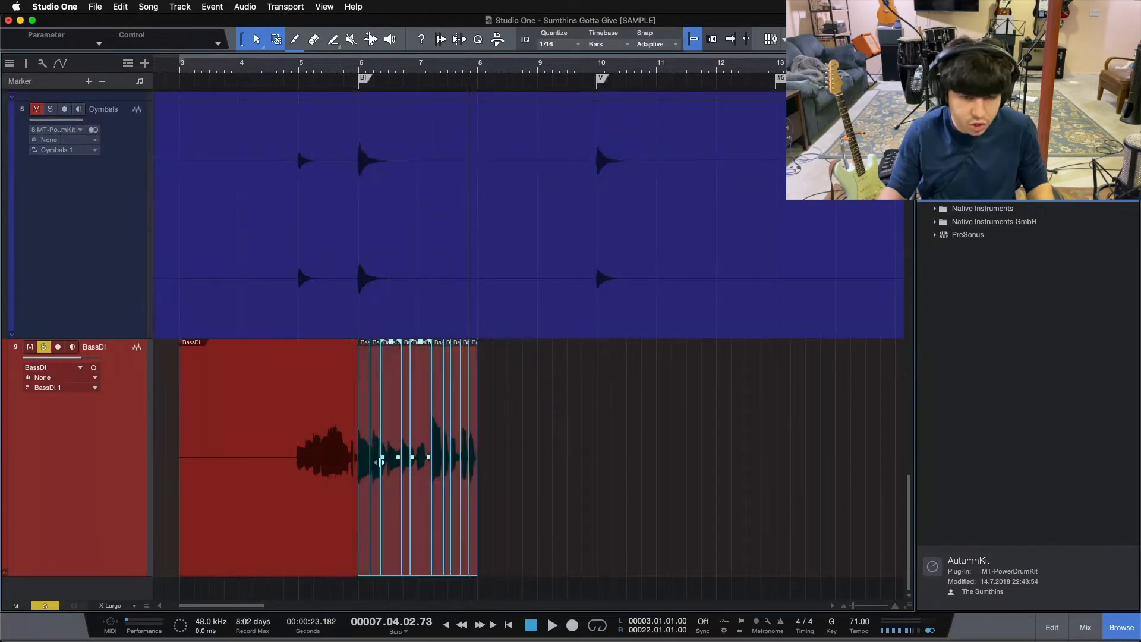
Audition the edited bass passage from bar 6 and inspect its crossfades.
drag(374, 70, 432, 119)
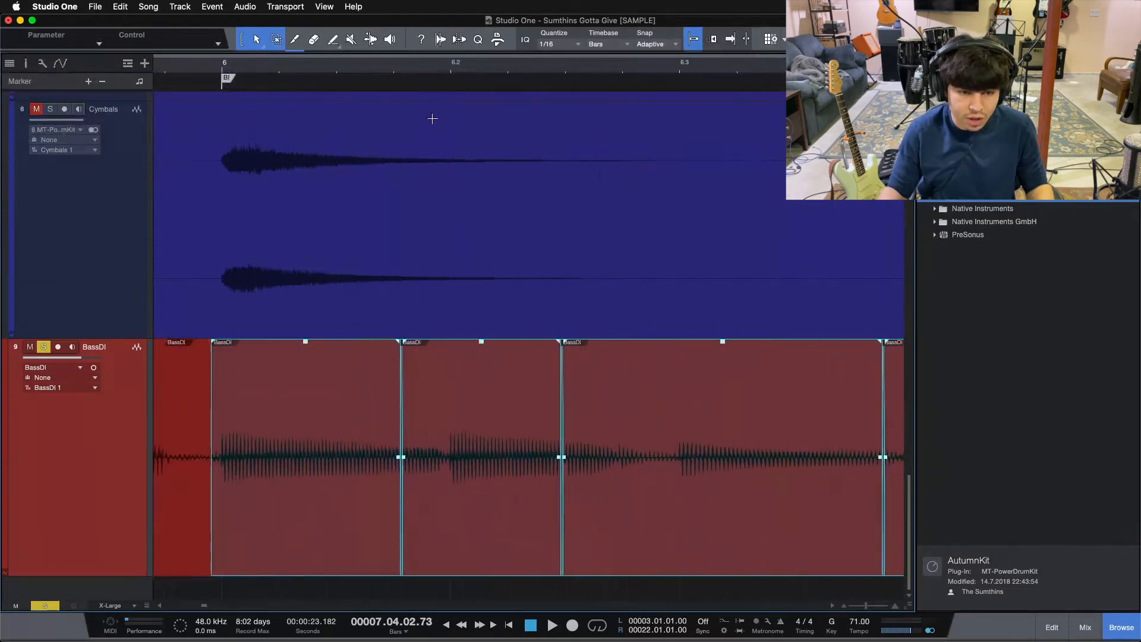
click(221, 66)
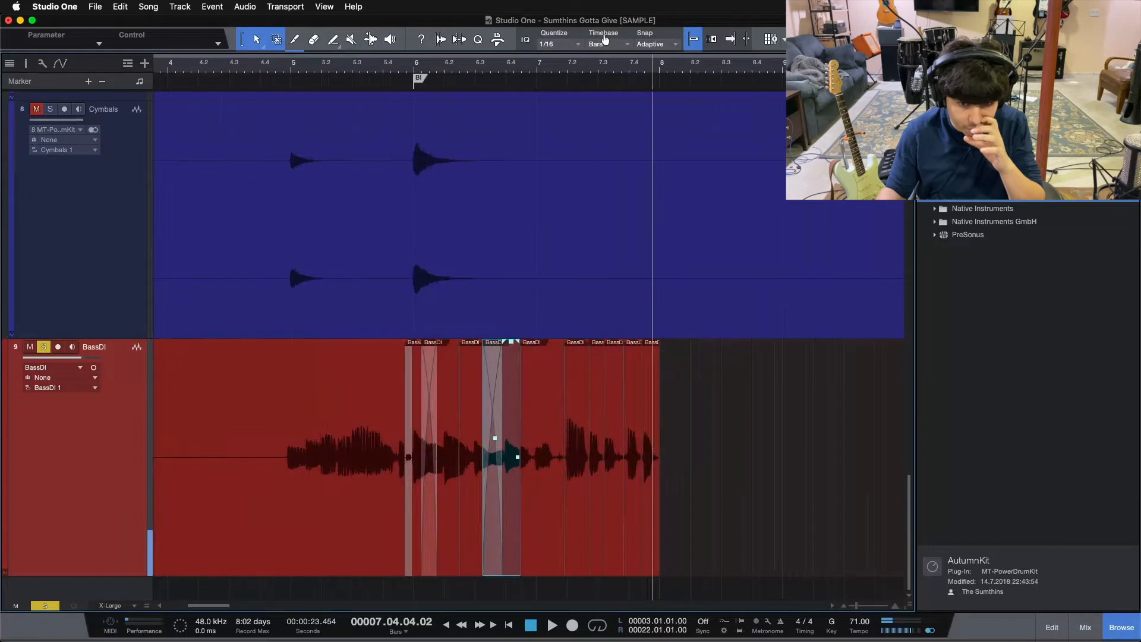
drag(606, 40, 555, 145)
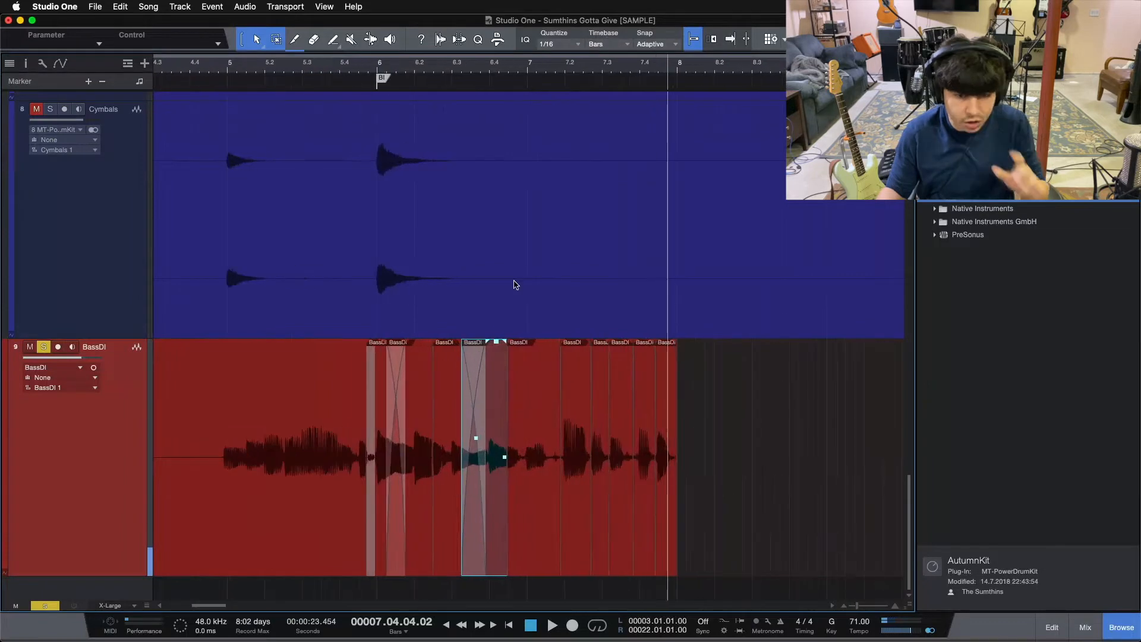
Turn off snapping and split the BassDI event at 6.02.04.89, just before the note on beat 6.3.
click(442, 509)
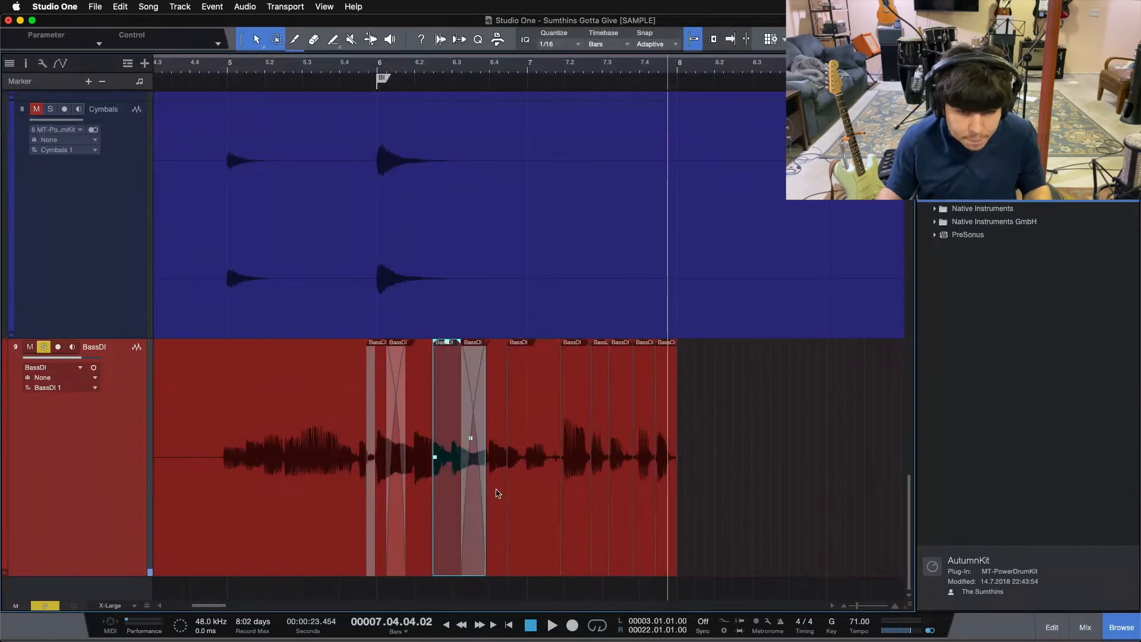
drag(457, 67, 495, 97)
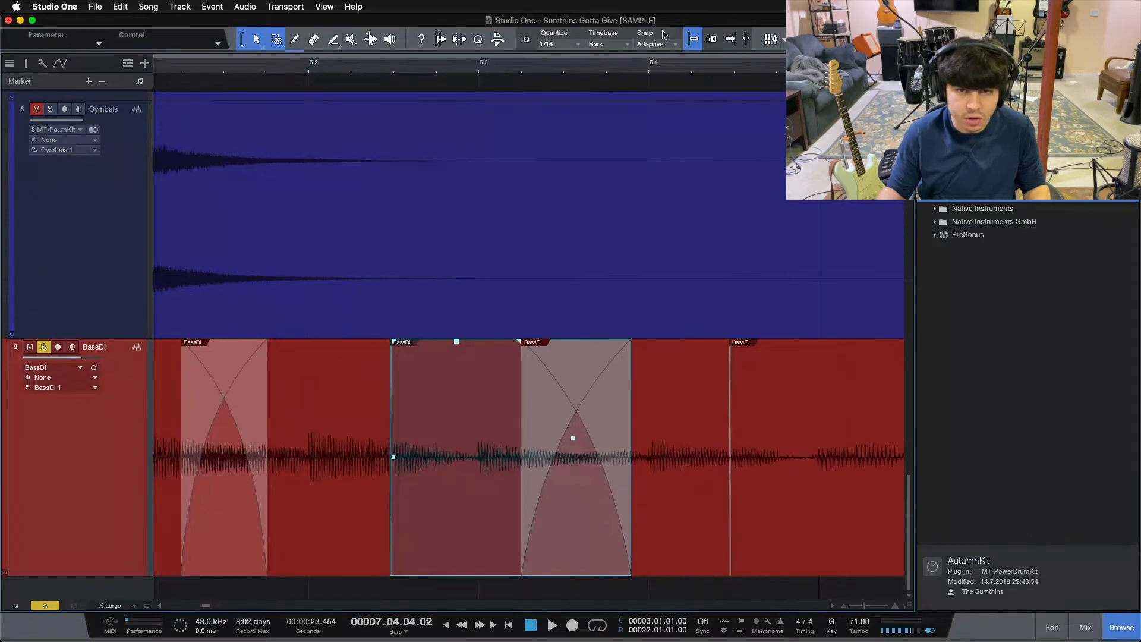
click(695, 40)
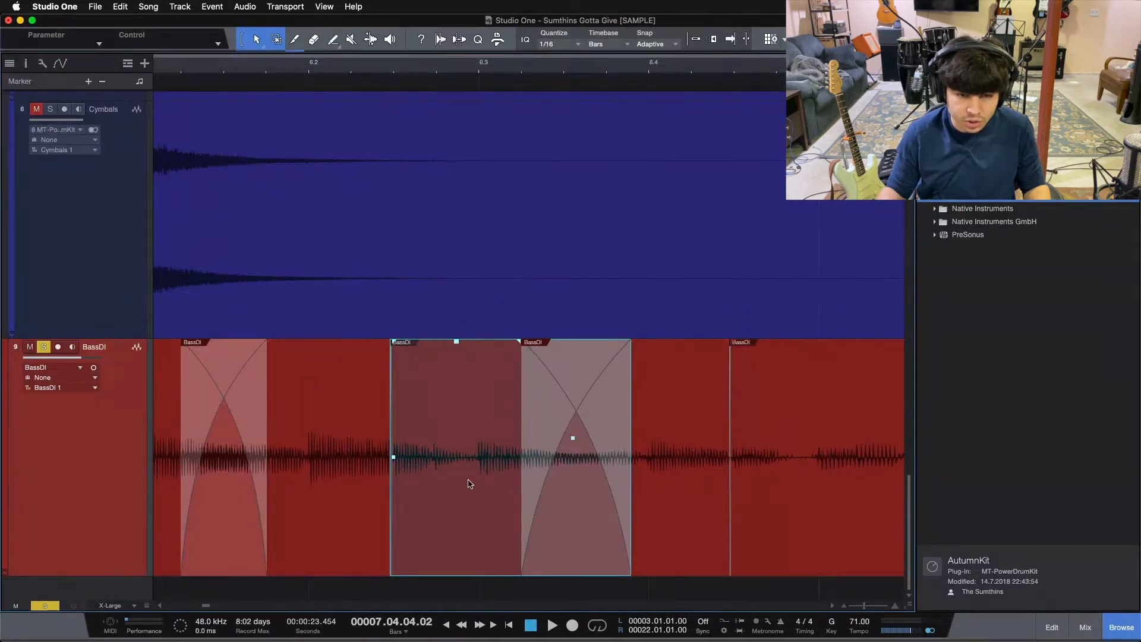
alt+click(474, 400)
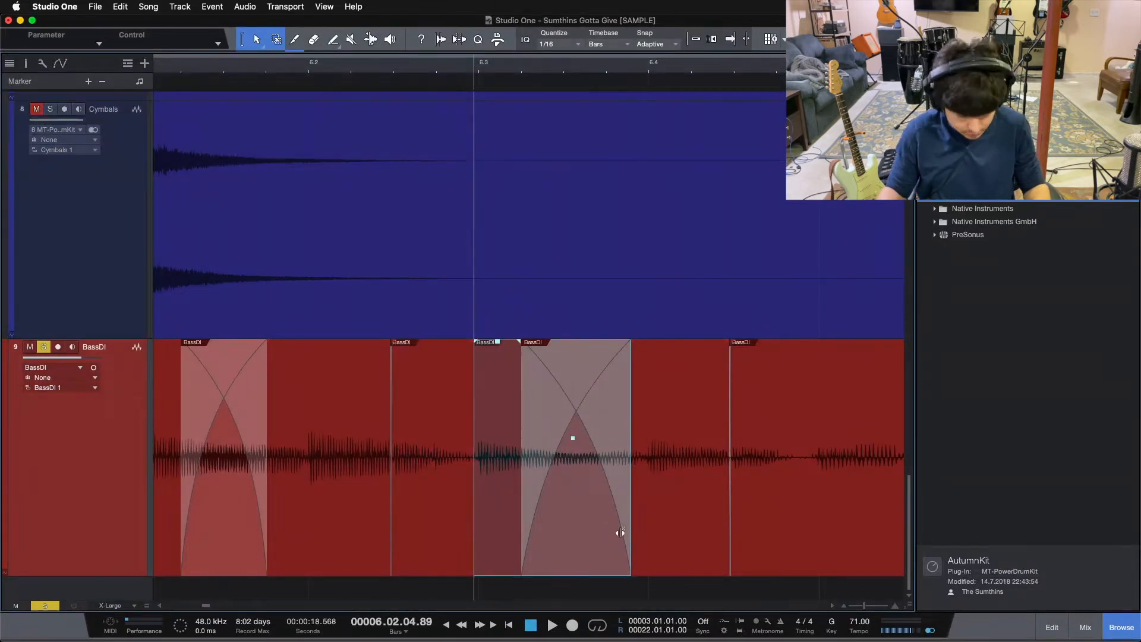
Raise the gain of the BassDI events from beat 6.3 up to the cut before 7.2, and audition the passage from beat 5.4.
drag(619, 65, 488, 45)
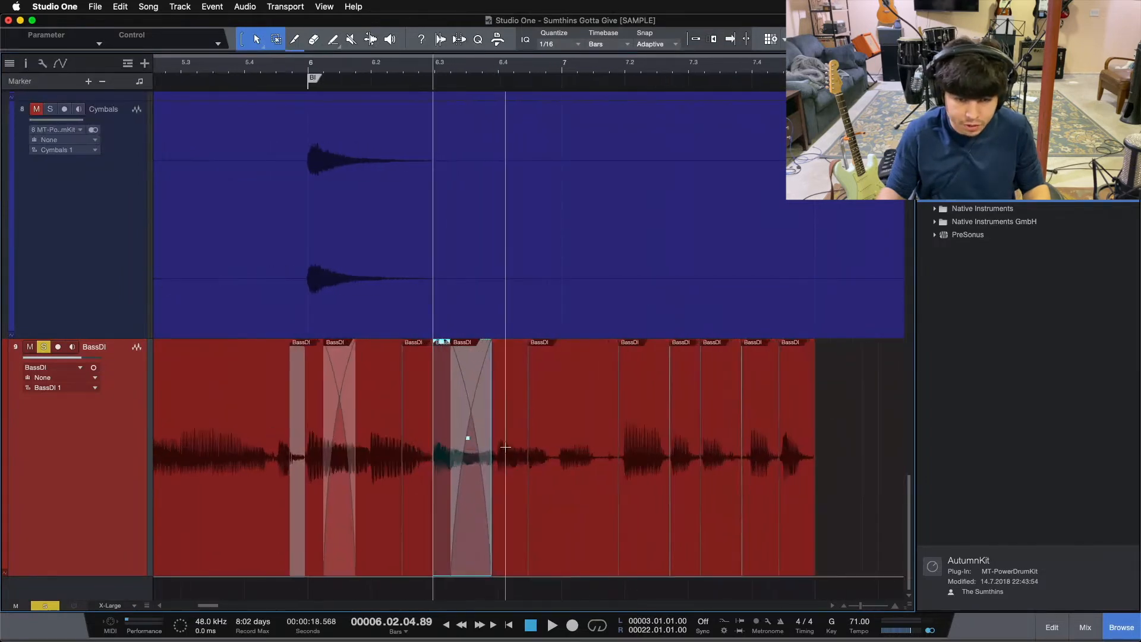
shift+click(516, 481)
shift+click(593, 481)
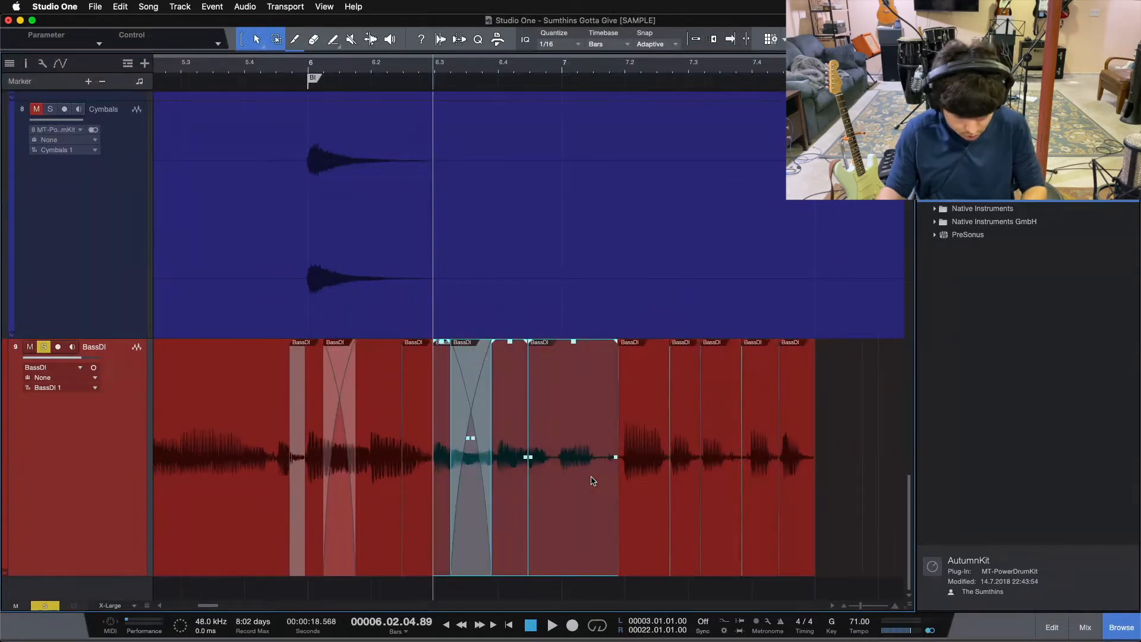
key(alt+Up)
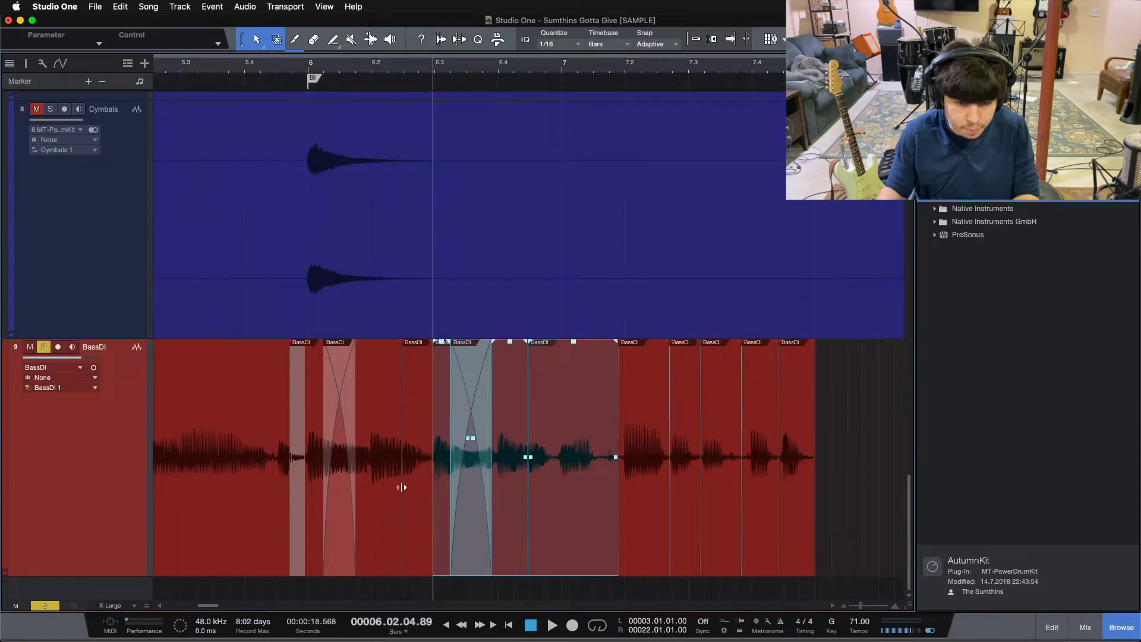
key(space)
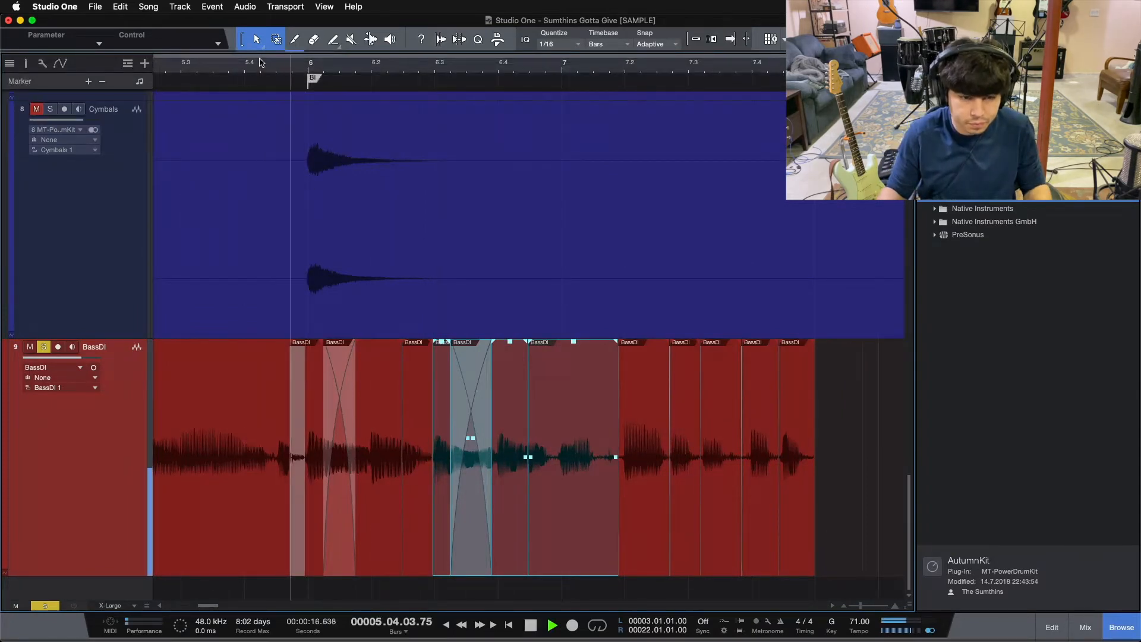
click(259, 63)
key(space)
Delete the short BassDI fragment before bar 6 and extend the start of the bar 6 event back to the preceding event.
drag(302, 66, 395, 93)
click(456, 524)
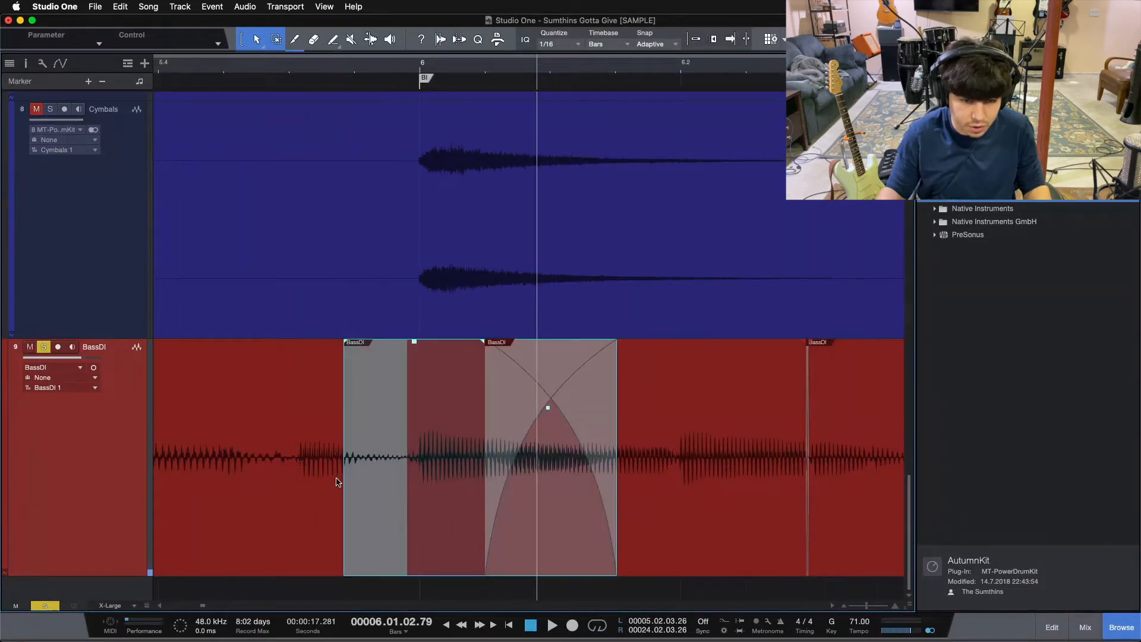
drag(341, 471, 419, 483)
click(421, 69)
key(space)
mouse_move(421, 69)
mouse_down()
mouse_move(328, 62)
mouse_move(332, 77)
mouse_move(434, 74)
mouse_up()
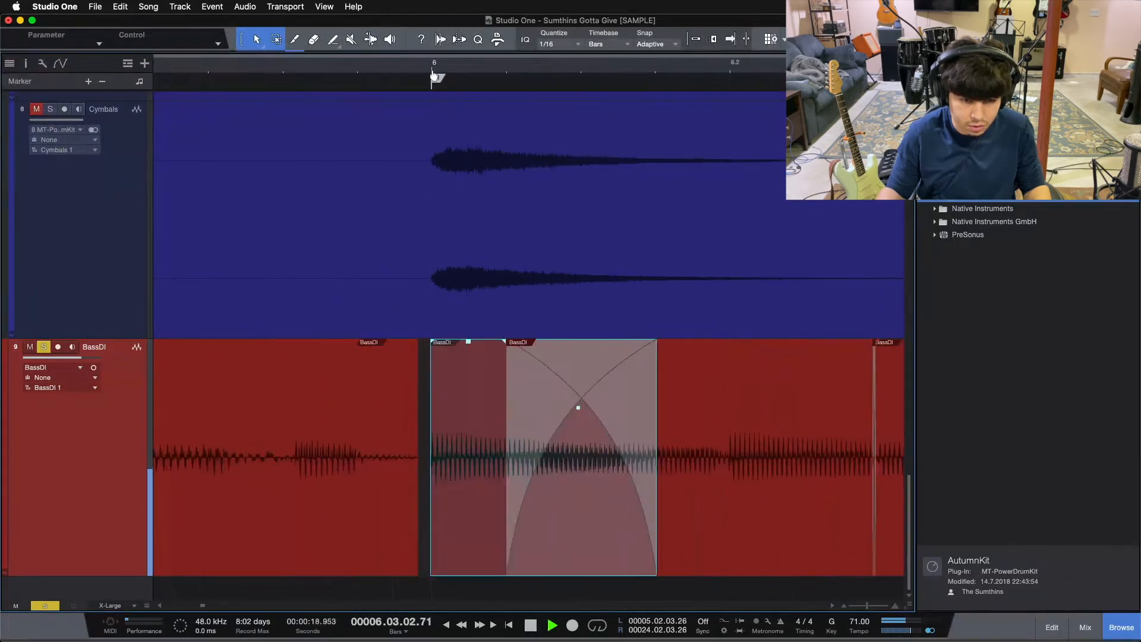
click(397, 489)
key(Delete)
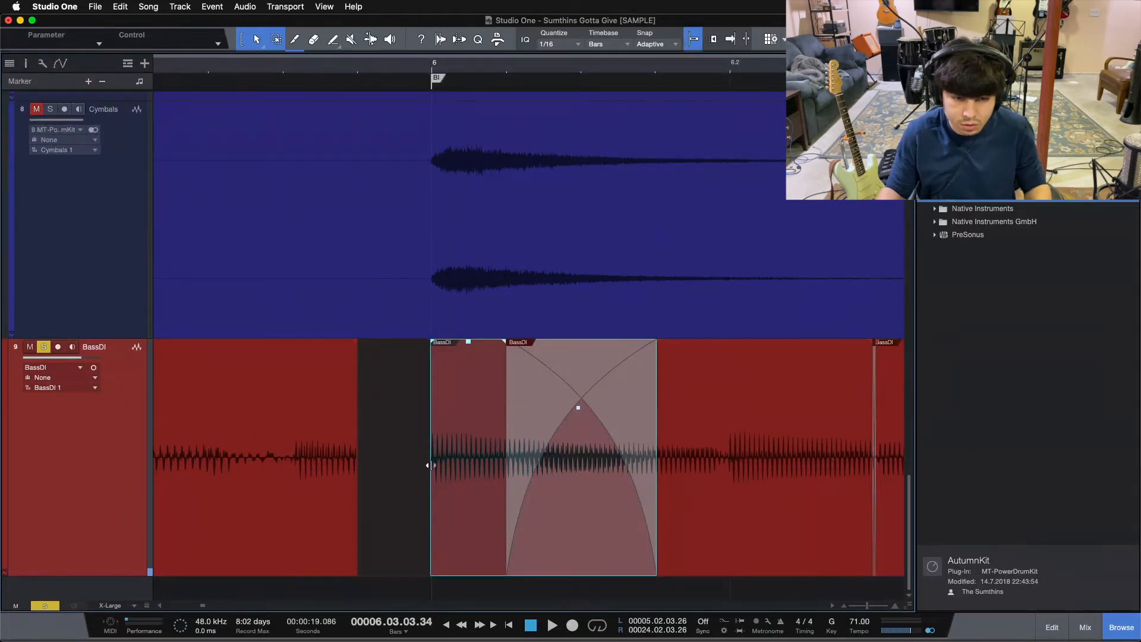
drag(428, 465, 358, 475)
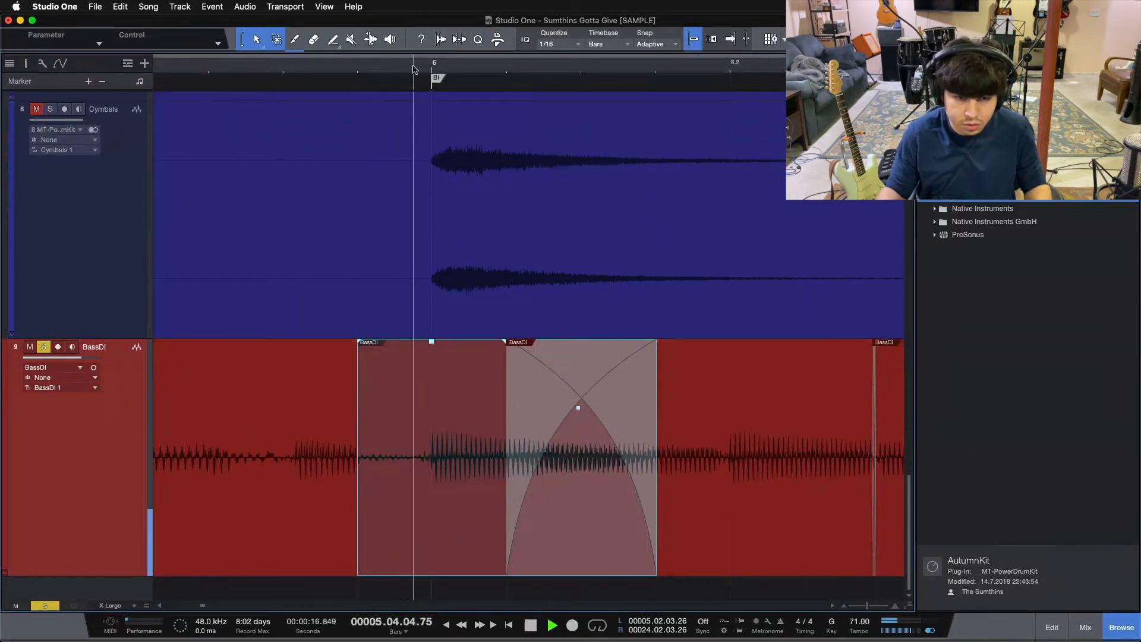
drag(414, 67, 261, 32)
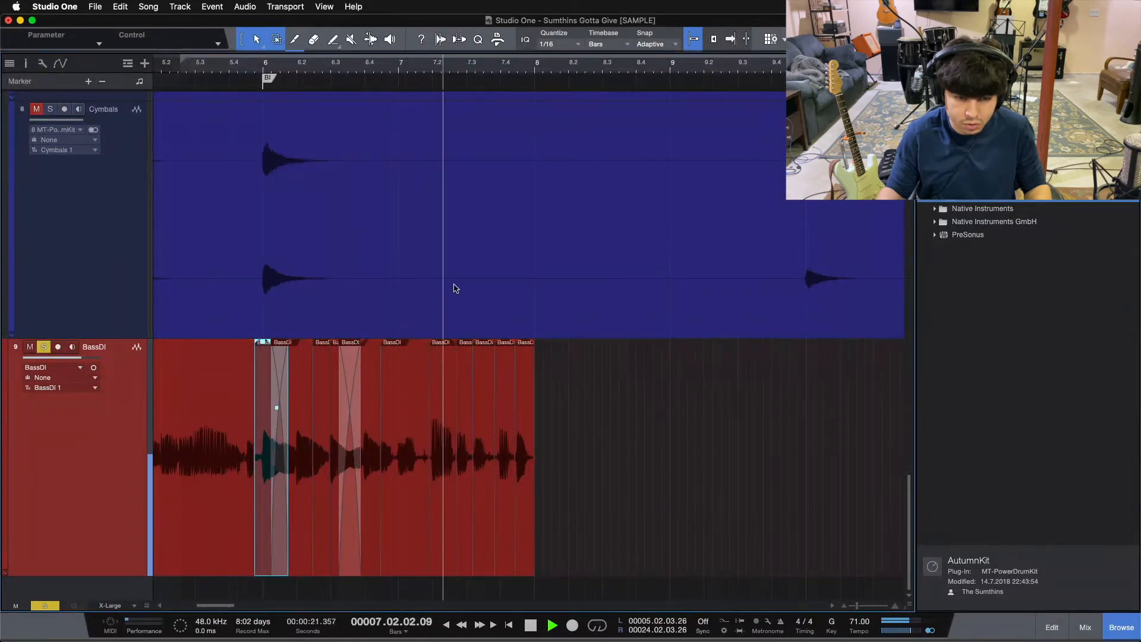
Lower the gain of the loud BassDI event on beat 7.2 and audition it from bar 7.
drag(451, 66, 453, 86)
key(space)
click(458, 509)
key(alt+Down)
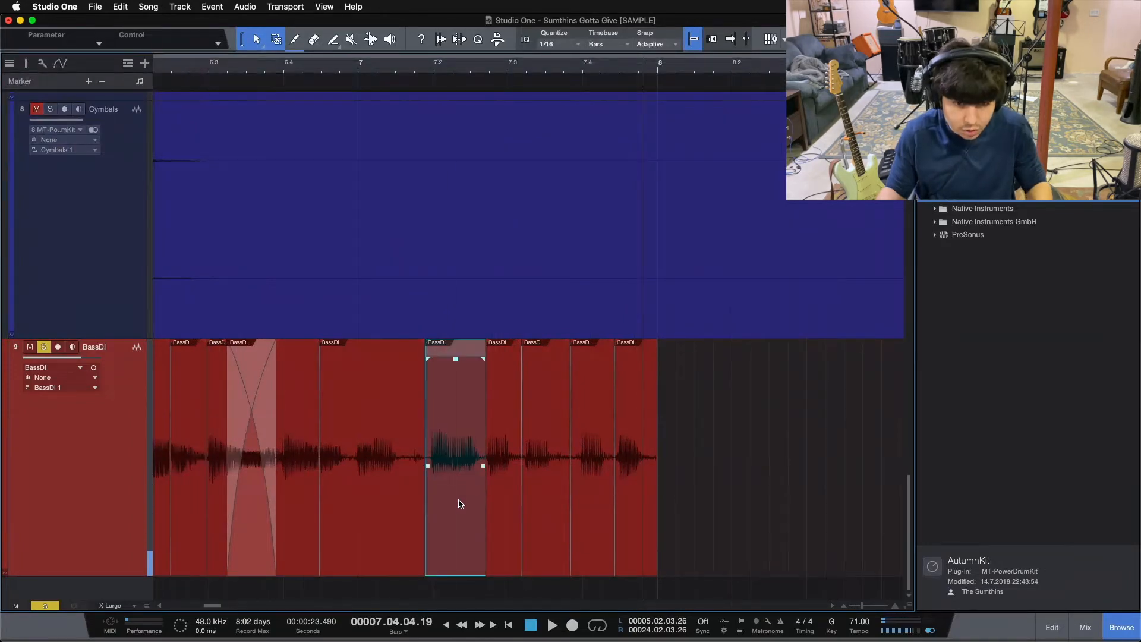
click(355, 71)
key(space)
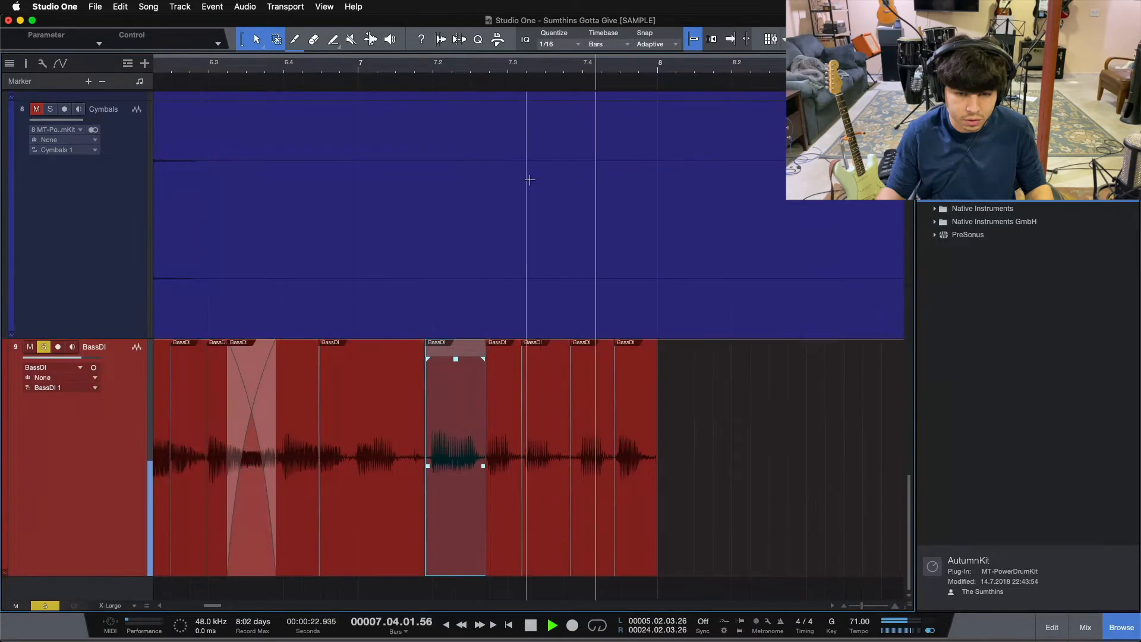
key(space)
drag(426, 71, 543, 50)
click(711, 412)
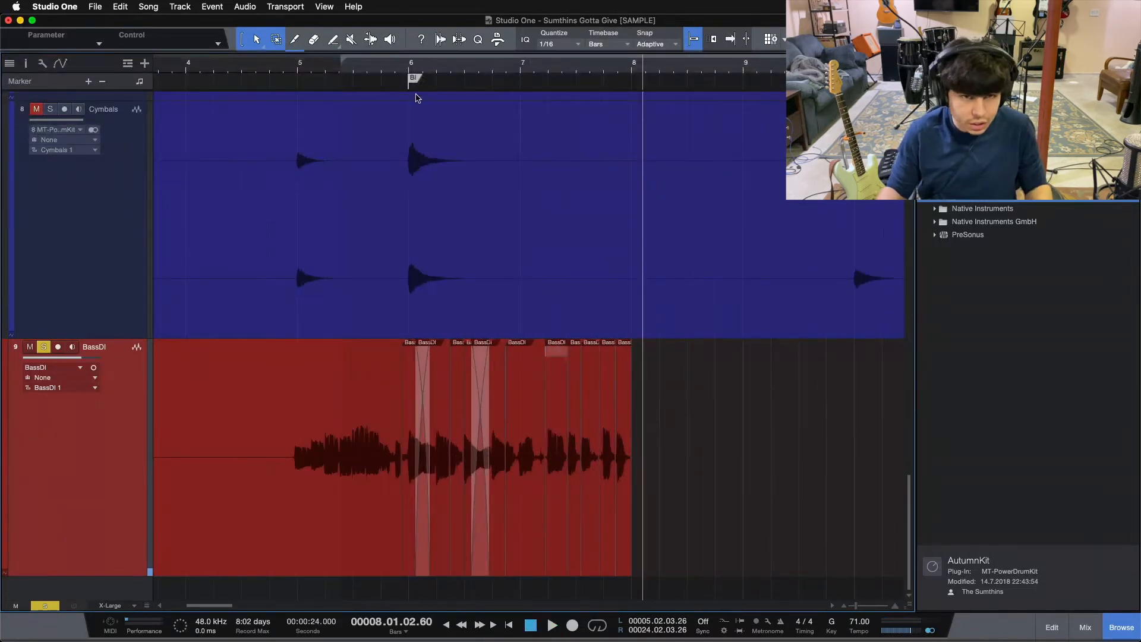
Move the BassDI edit point before bar 6 later, so it sits just ahead of the downbeat note.
drag(406, 70, 497, 108)
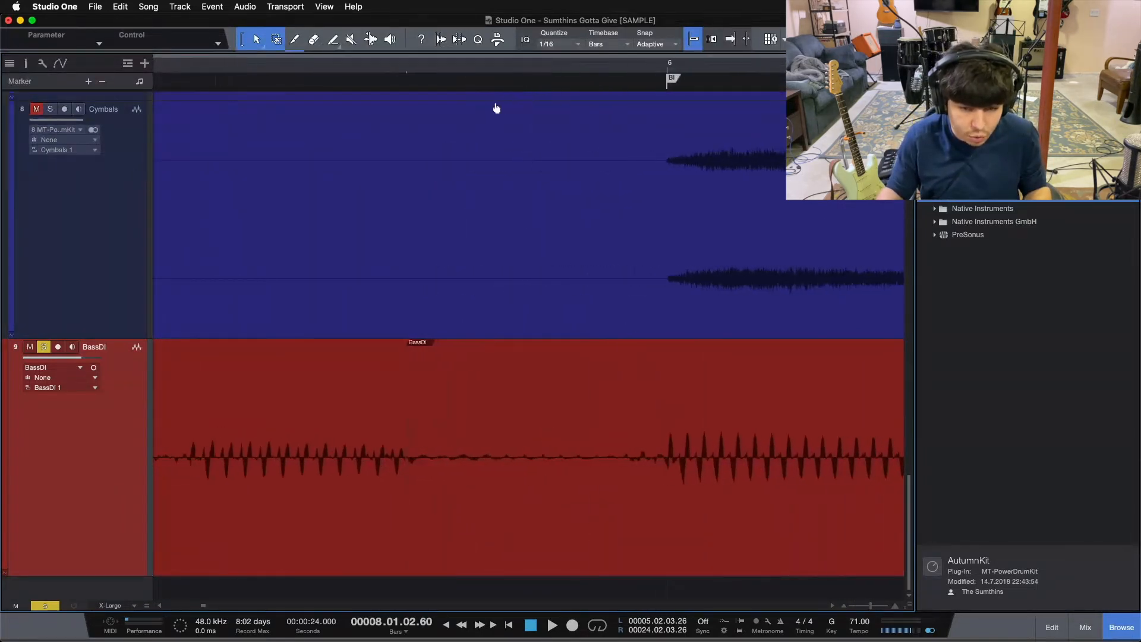
drag(406, 570, 646, 544)
drag(373, 65, 593, 16)
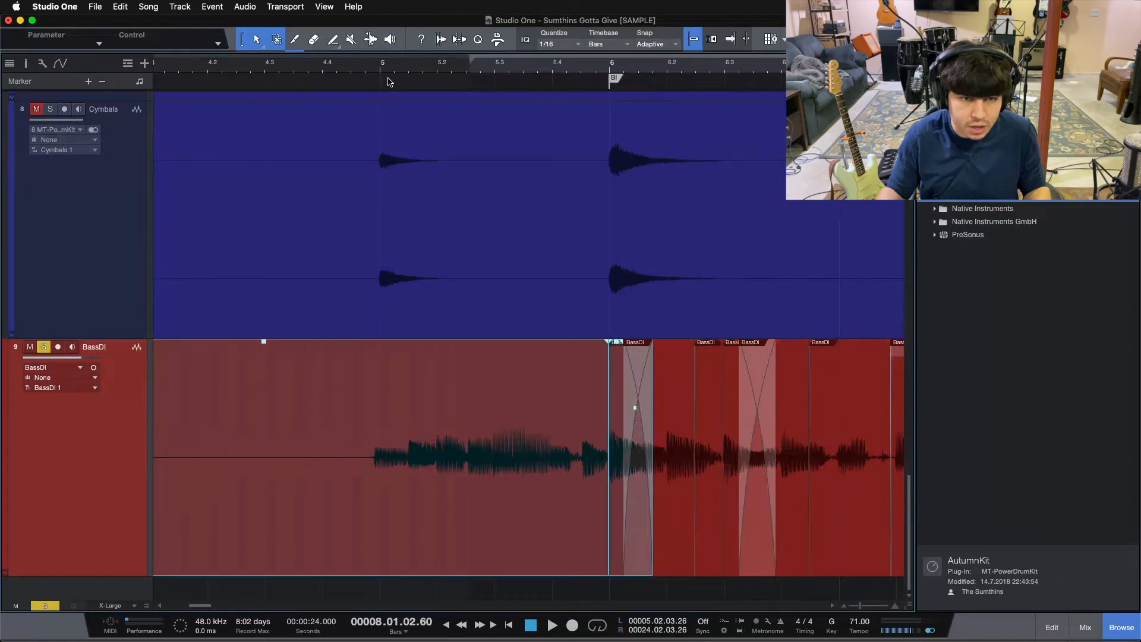
Split BassDI just before bar 5 and at 5.01.02.89, slipping the first note later onto bar 5 and the following audio earlier onto beat 5.2.
drag(390, 82, 298, 91)
double_click(233, 398)
drag(326, 66, 370, 83)
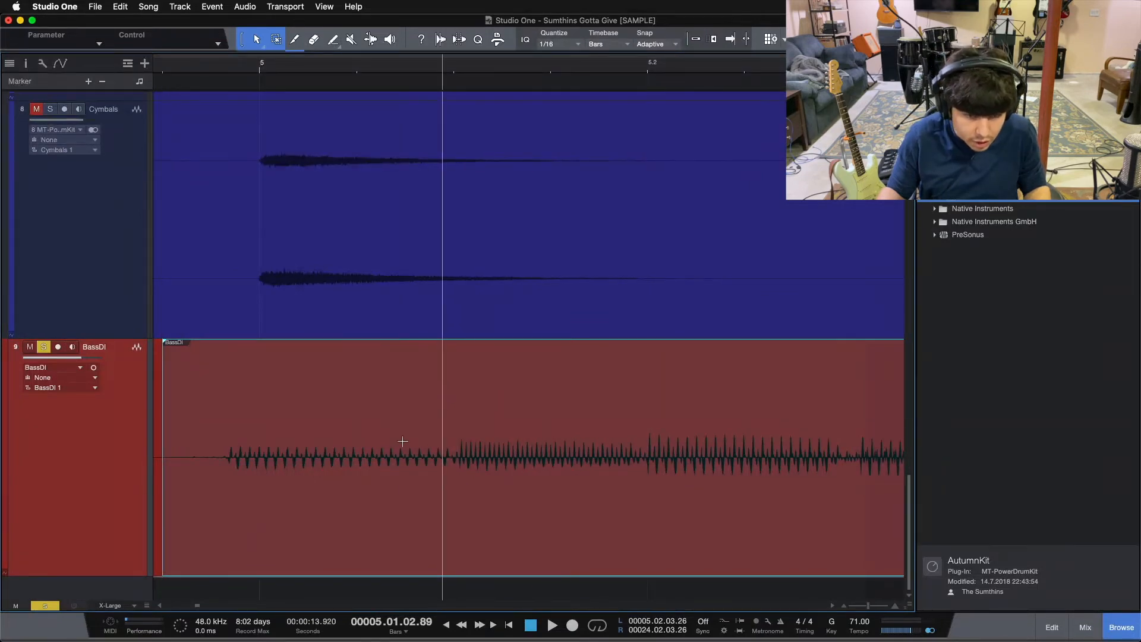
key(alt+x)
drag(236, 522, 263, 522)
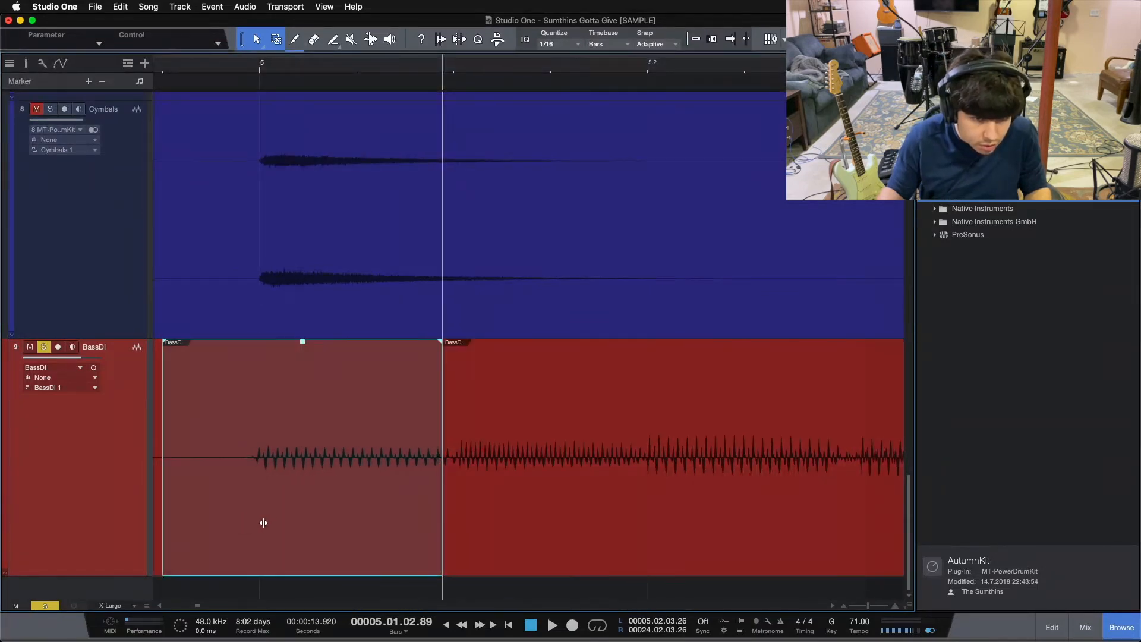
click(553, 544)
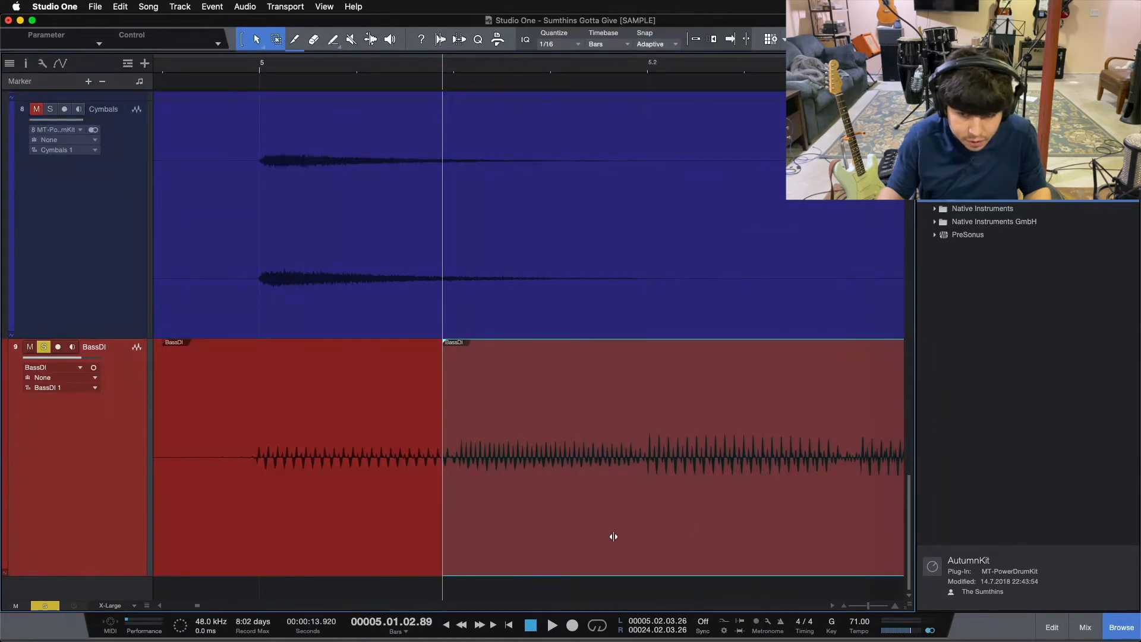
drag(673, 517, 671, 518)
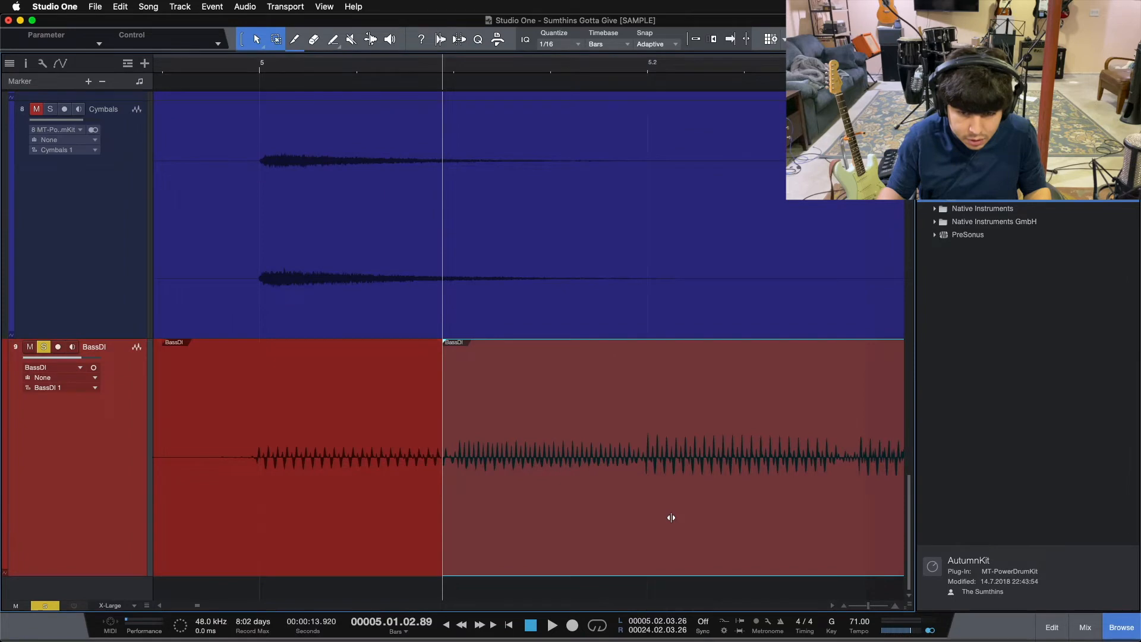
Split BassDI midway between beats 5.2 and 5.3 and at 5.02.04.89, slip the middle section earlier onto the grid, and audition it.
drag(669, 66, 371, 66)
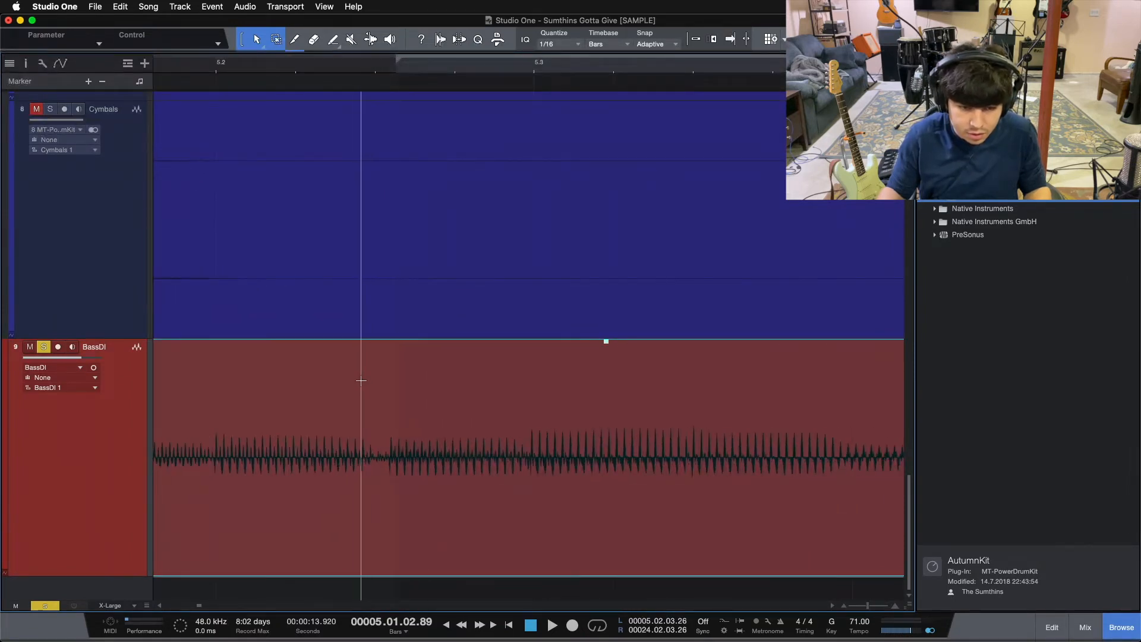
key(alt+x)
key(ctrl+space)
click(525, 391)
key(alt+x)
drag(451, 521, 435, 521)
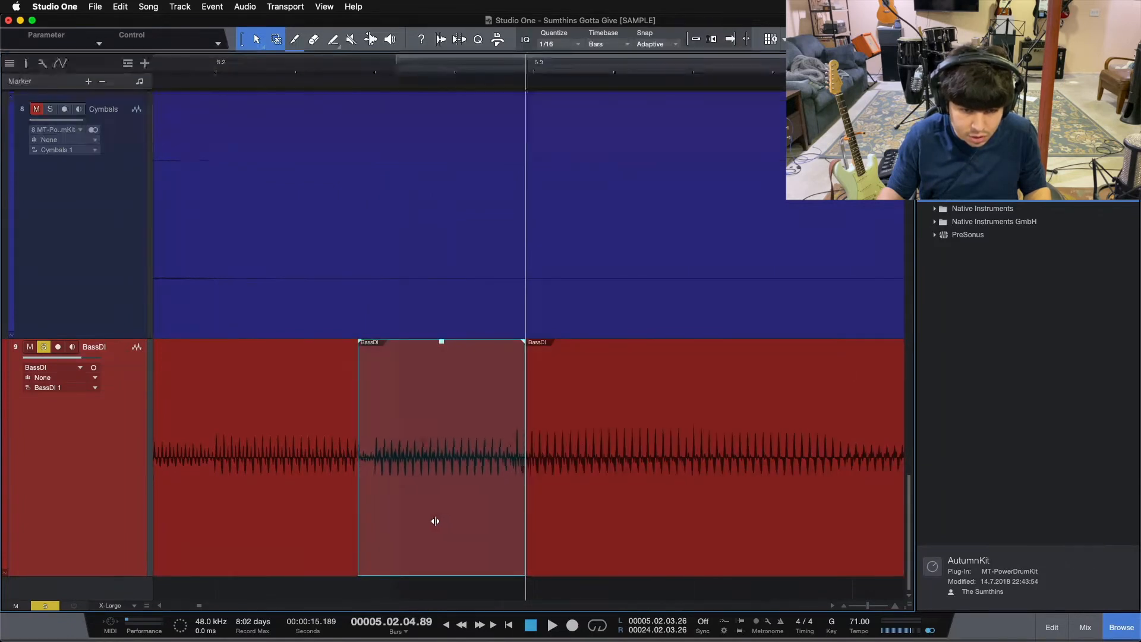
click(203, 63)
key(space)
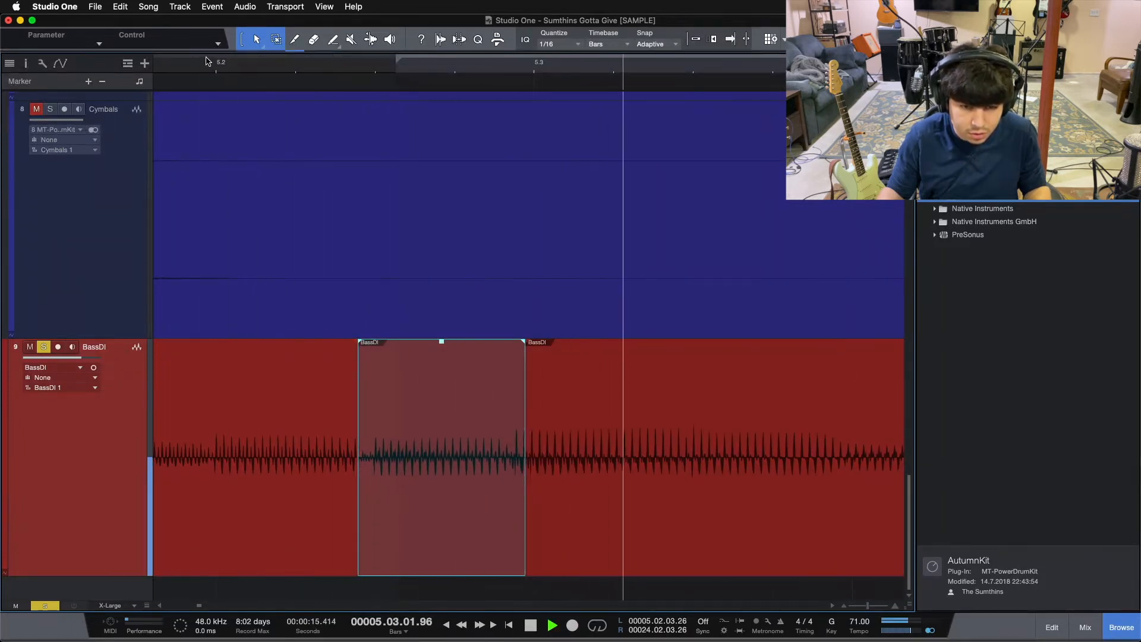
Split BassDI at 5.04.02.86 and slip the last note before bar 6 earlier onto the grid.
key(space)
key(w)
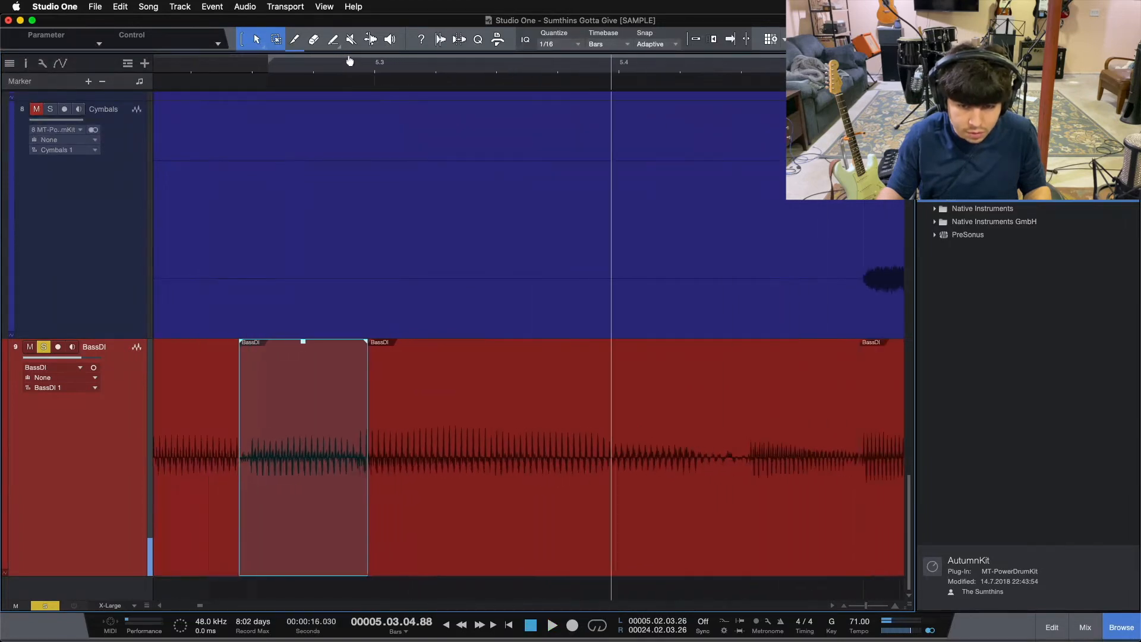
click(491, 347)
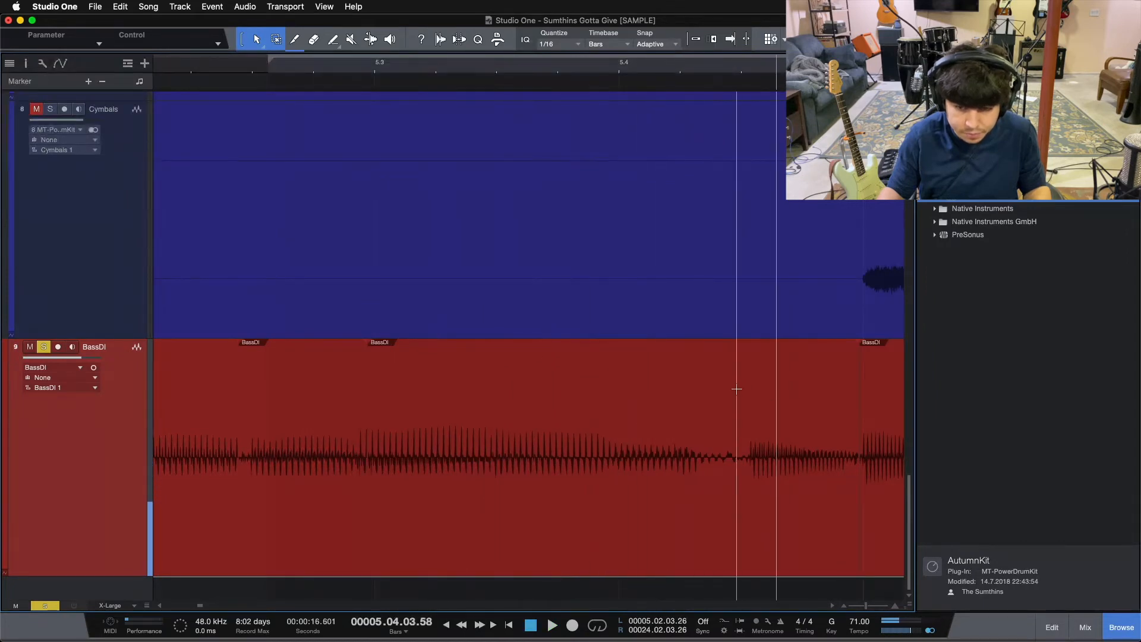
key(alt+x)
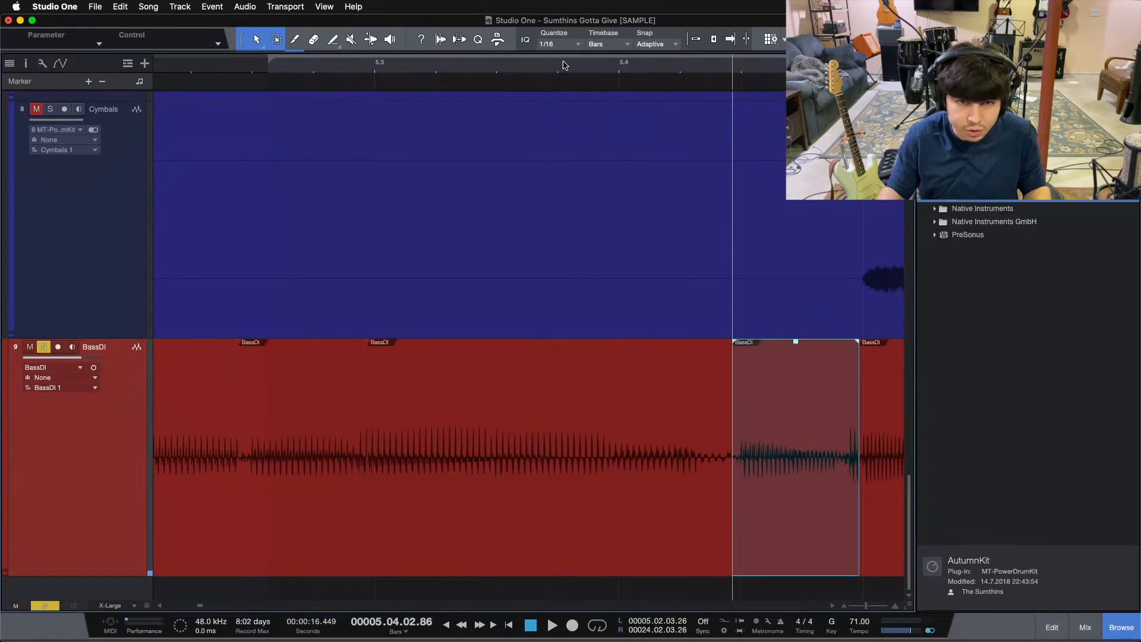
Select all BassDI events up to bar 8 and crossfade their edit points.
drag(565, 63, 611, 51)
drag(394, 69, 479, 37)
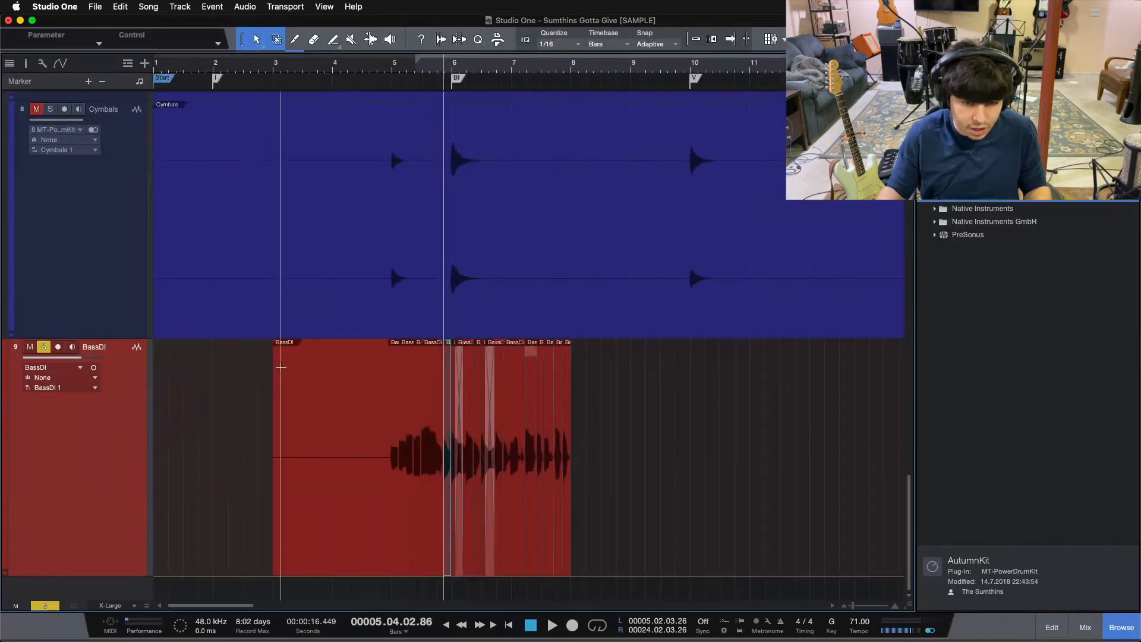
drag(214, 476, 650, 481)
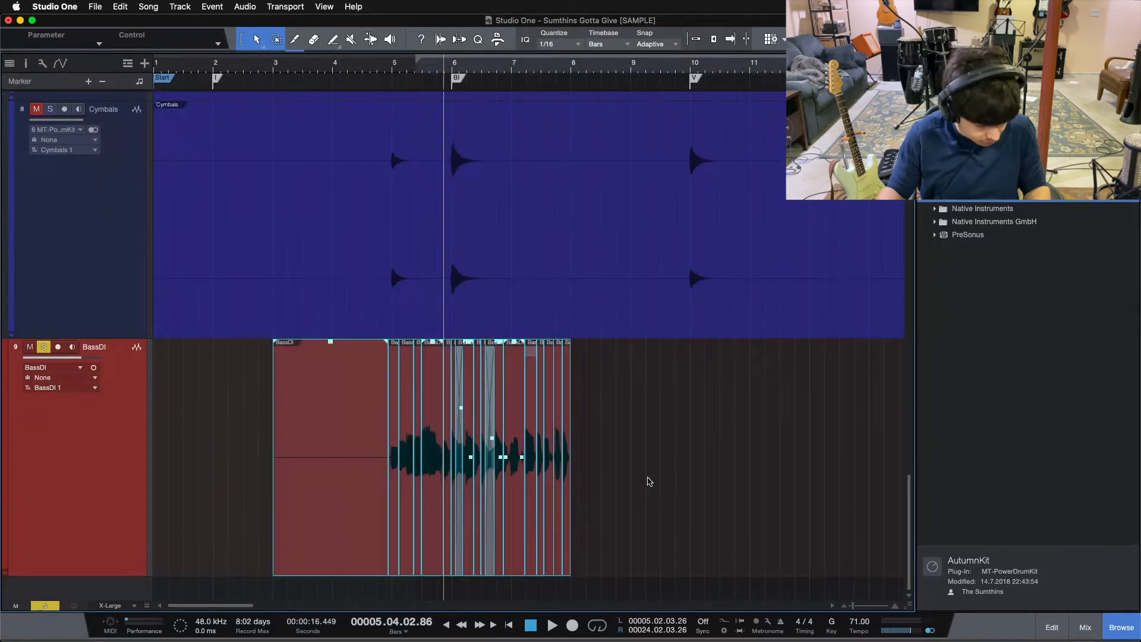
click(652, 479)
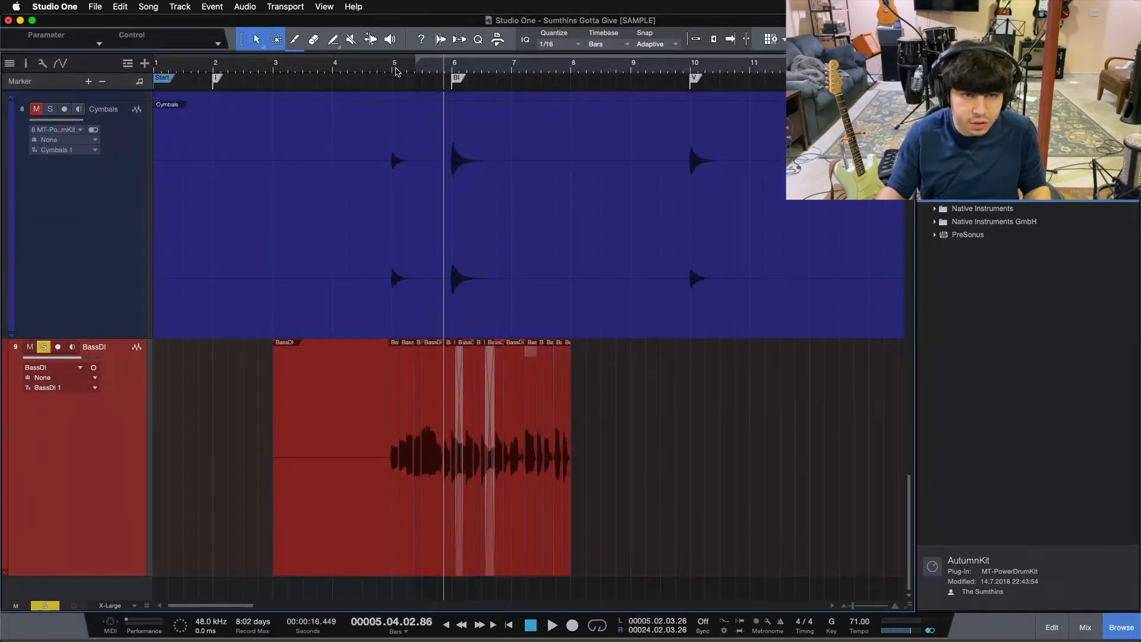
Lower the gain of the loud BassDI event running from 5.02.03.33 to 5.04.02.86 to -1.0.
drag(397, 74, 408, 117)
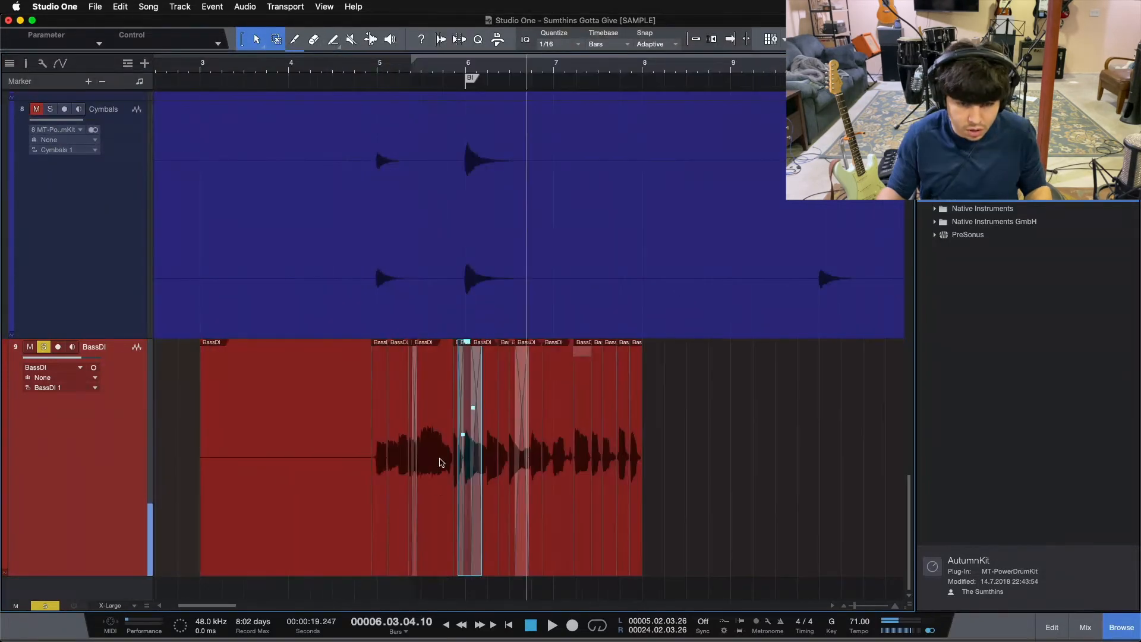
click(438, 494)
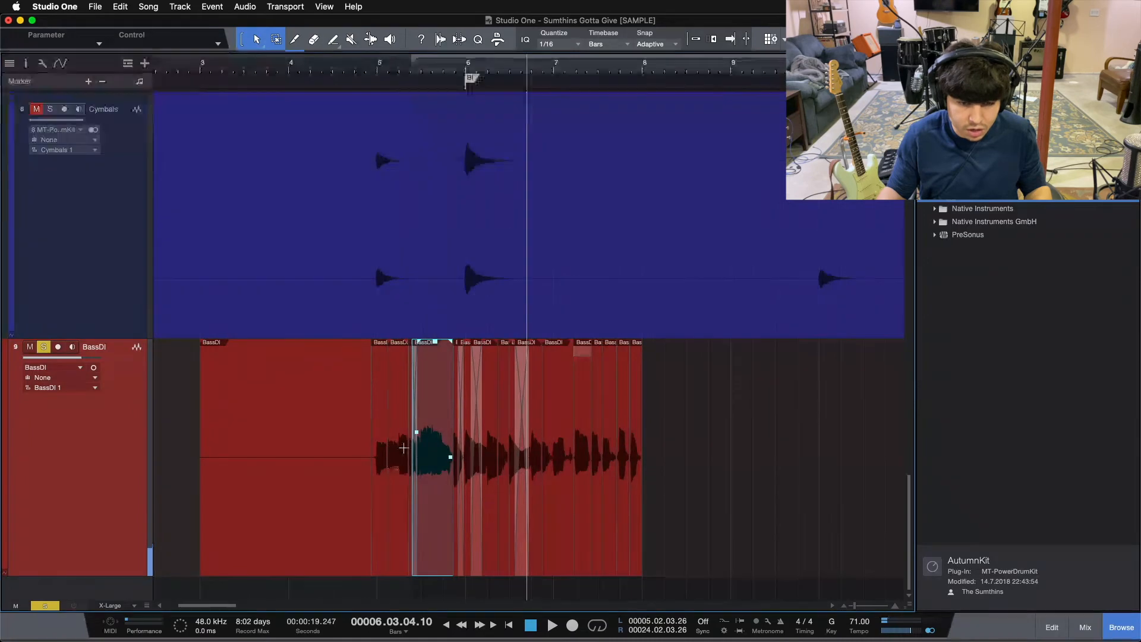
drag(450, 72, 513, 94)
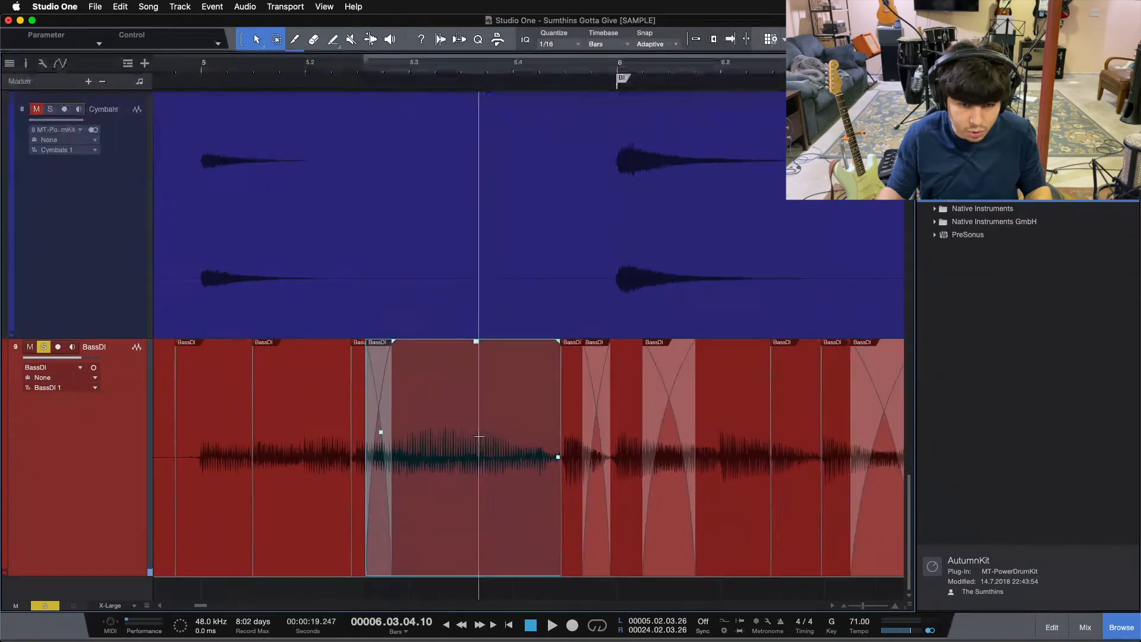
click(29, 64)
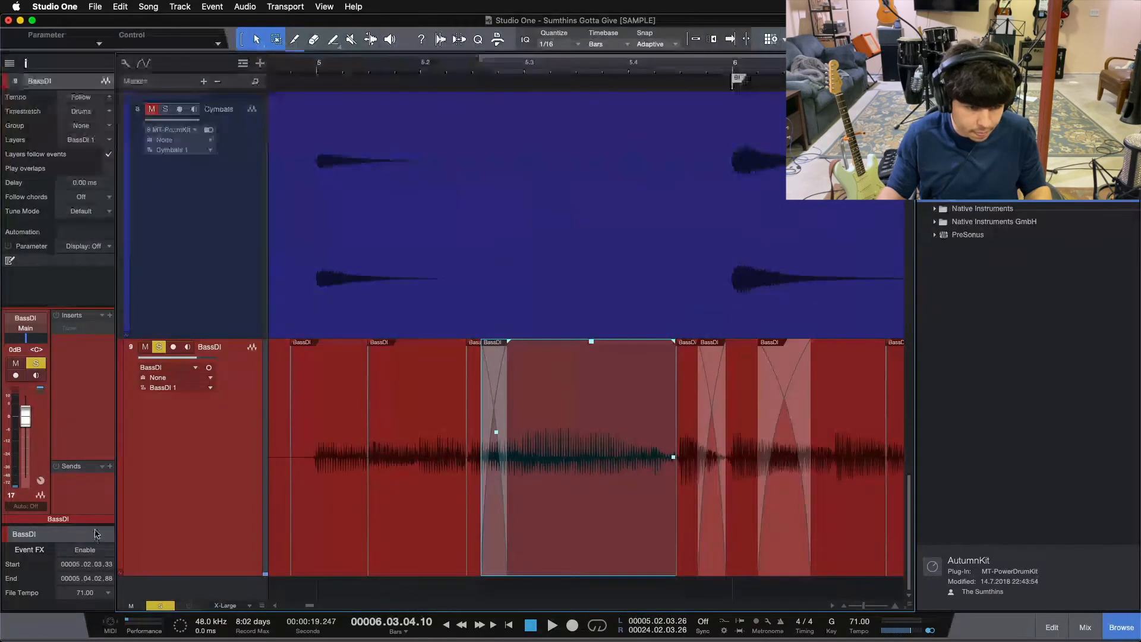
drag(93, 525, 100, 396)
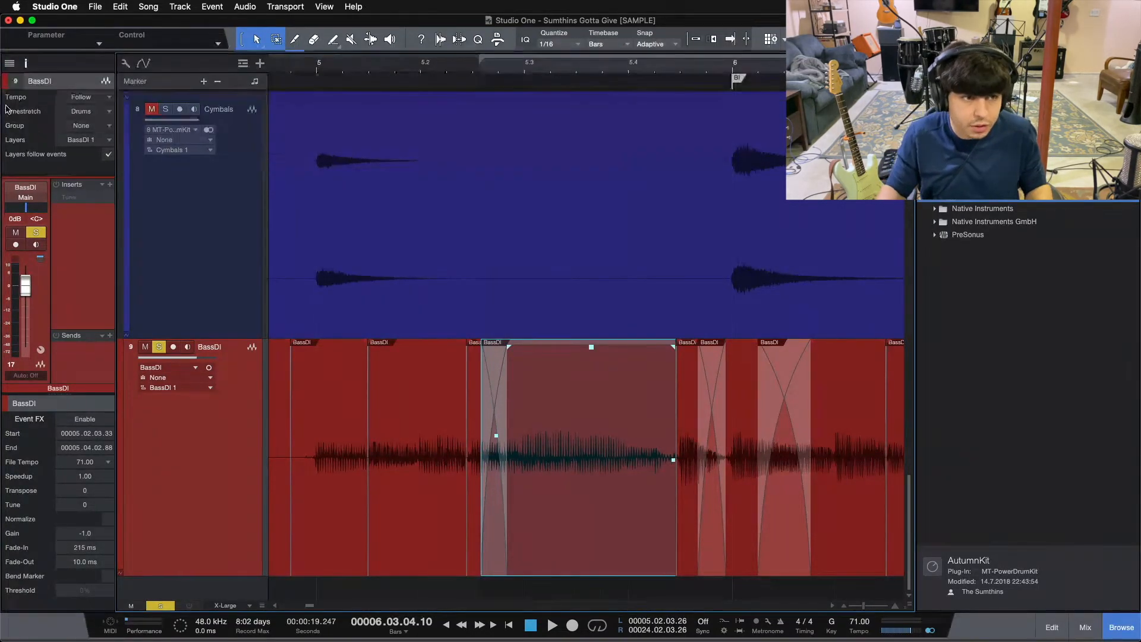
click(29, 63)
Delete the silent BassDI event before bar 5, start the first note's event at 4.04.04.00, and fade it in up to bar 5.
drag(186, 66, 422, 39)
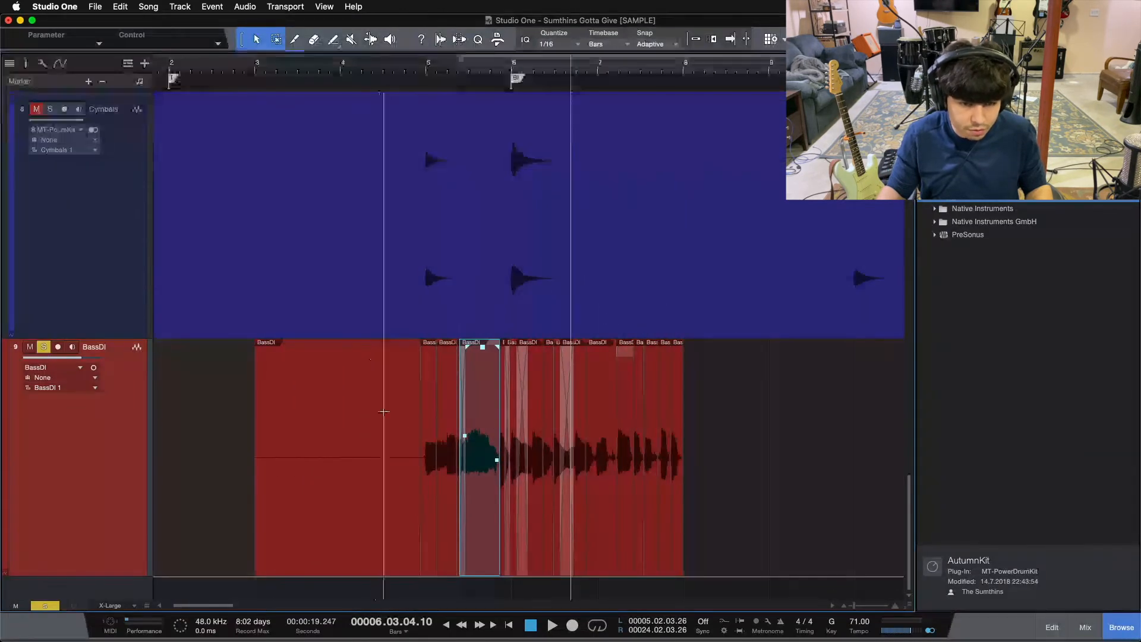
click(360, 538)
key(Delete)
drag(422, 67, 474, 102)
drag(270, 389, 278, 388)
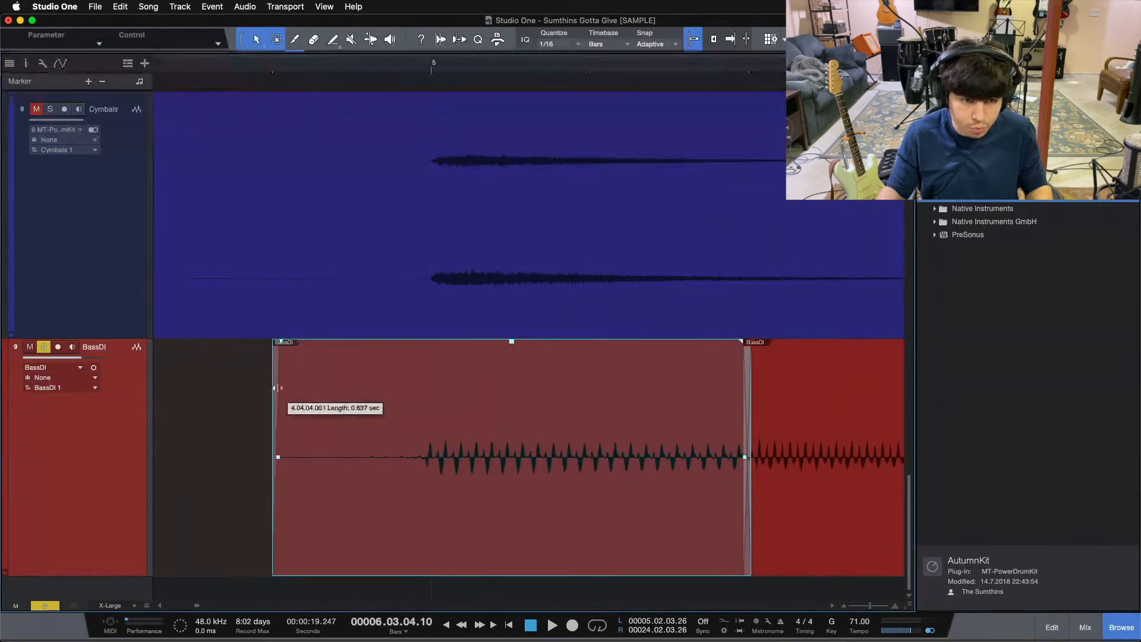
drag(275, 341, 434, 362)
Audition the opening BassDI notes from just before bar 5 to check the fade-in and edits.
click(245, 68)
key(space)
drag(245, 68, 237, 4)
drag(441, 70, 565, 79)
key(space)
click(180, 64)
key(space)
drag(181, 64, 390, 80)
key(space)
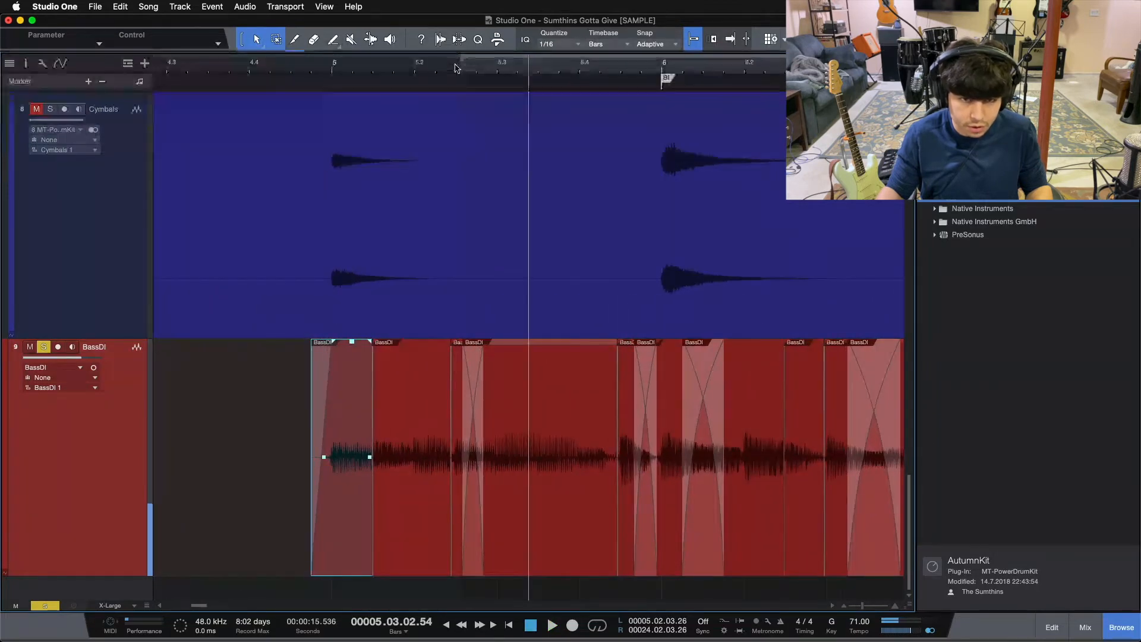
Crossfade the two BassDI events that meet midway between beats 5.2 and 5.3, and audition from bar 5.
drag(456, 67, 540, 129)
drag(436, 548, 522, 523)
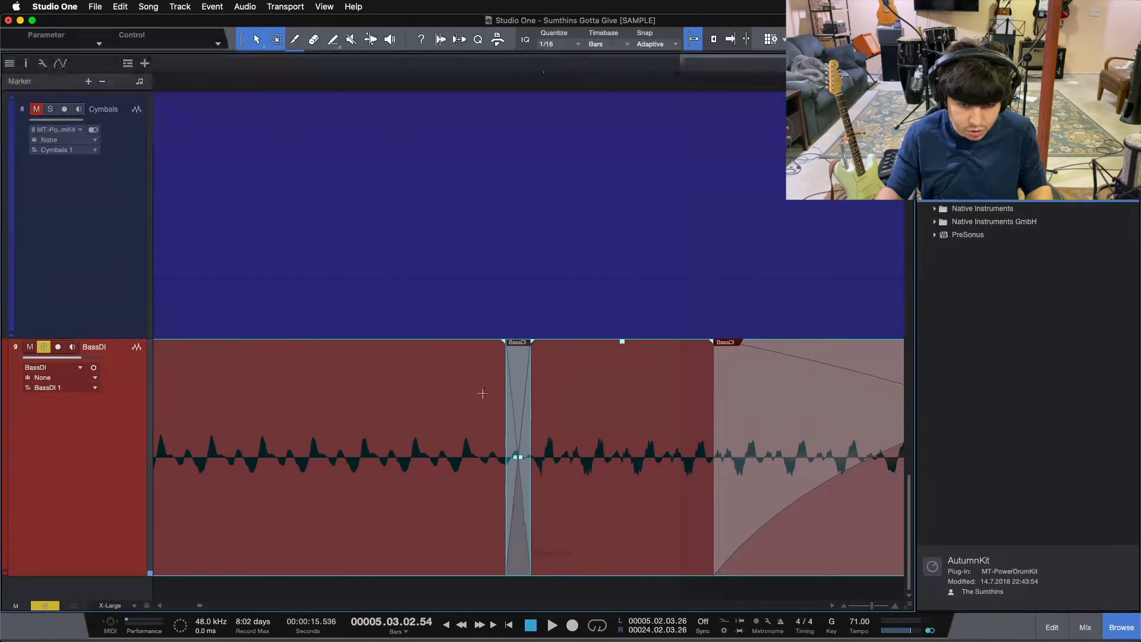
drag(365, 76, 397, 7)
click(337, 74)
key(space)
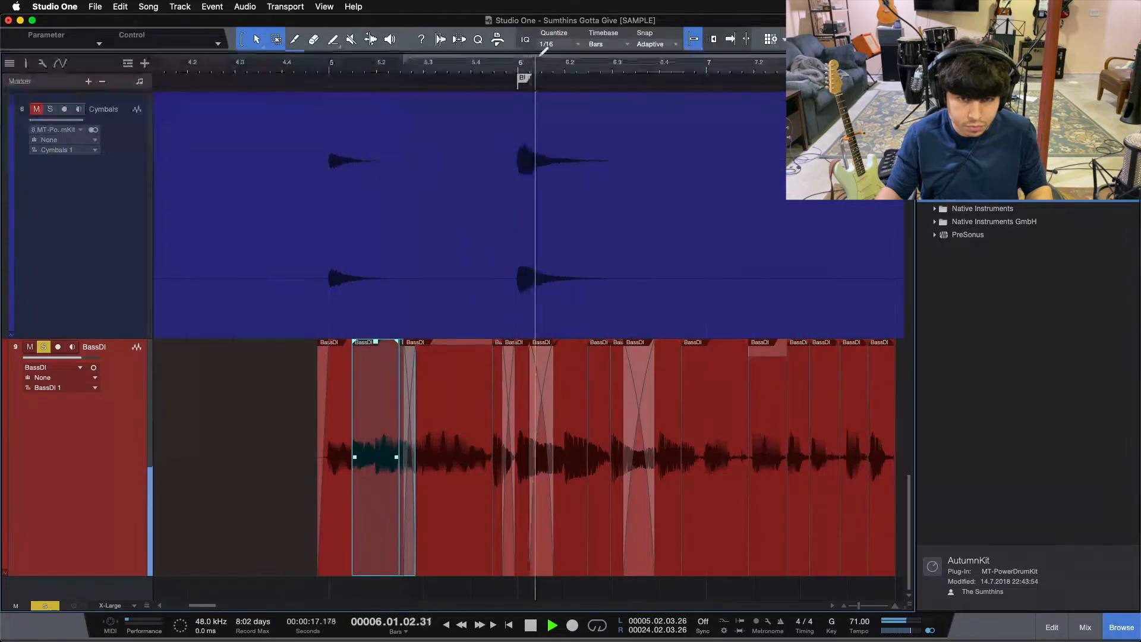
Try a logarithmic fade-out on the last BassDI event ending at bar 8, and audition it.
drag(502, 64, 421, 57)
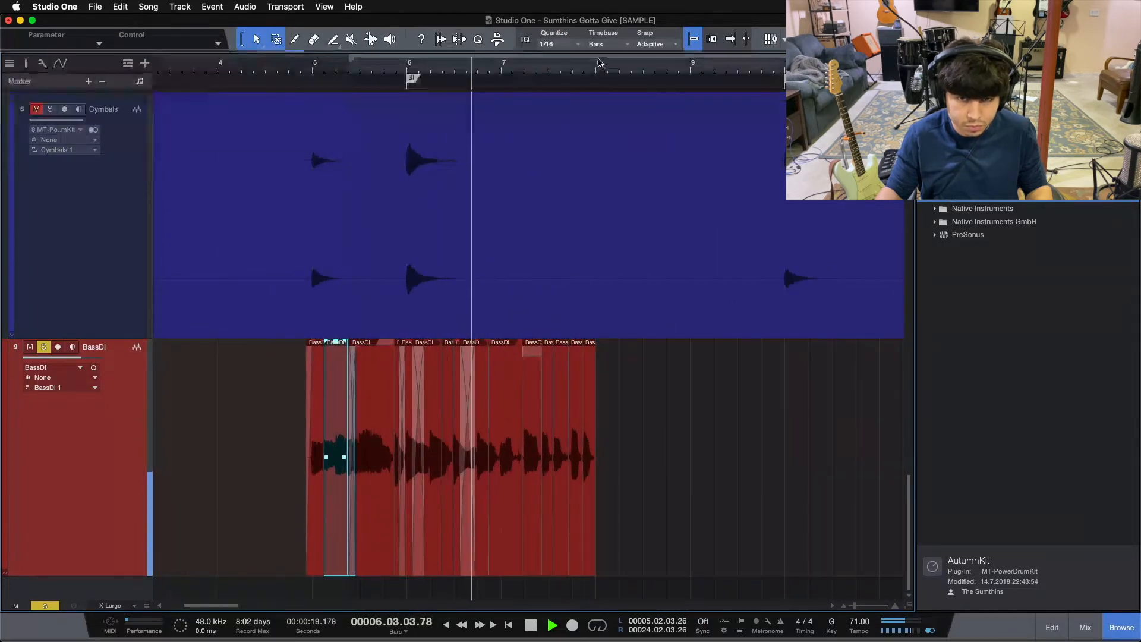
drag(598, 63, 597, 105)
drag(596, 345, 541, 410)
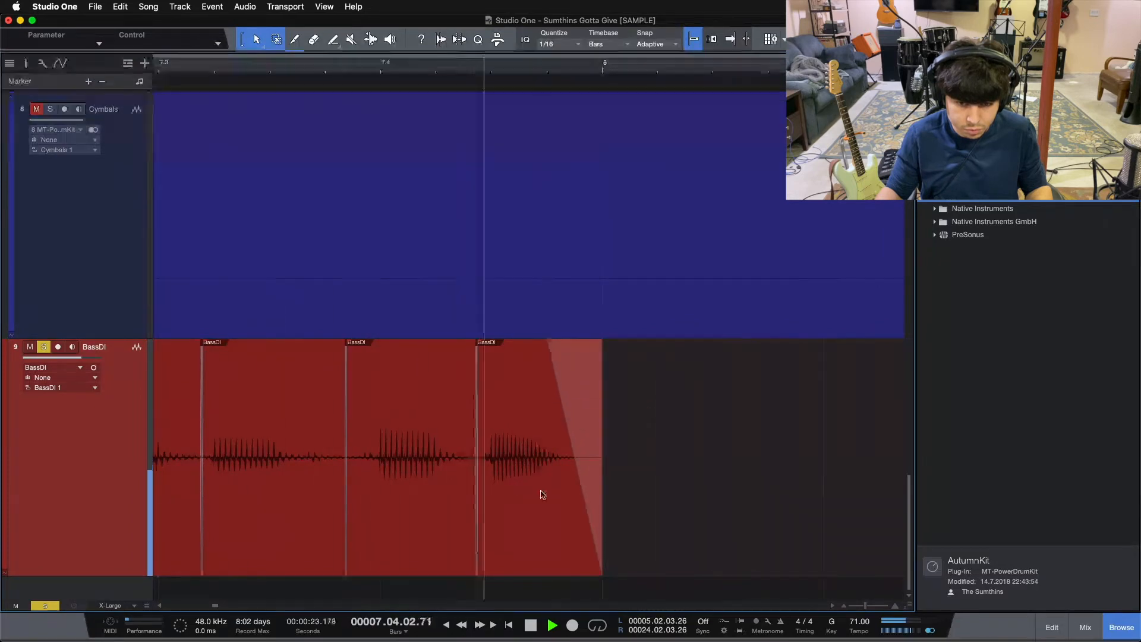
click(575, 459)
key(space)
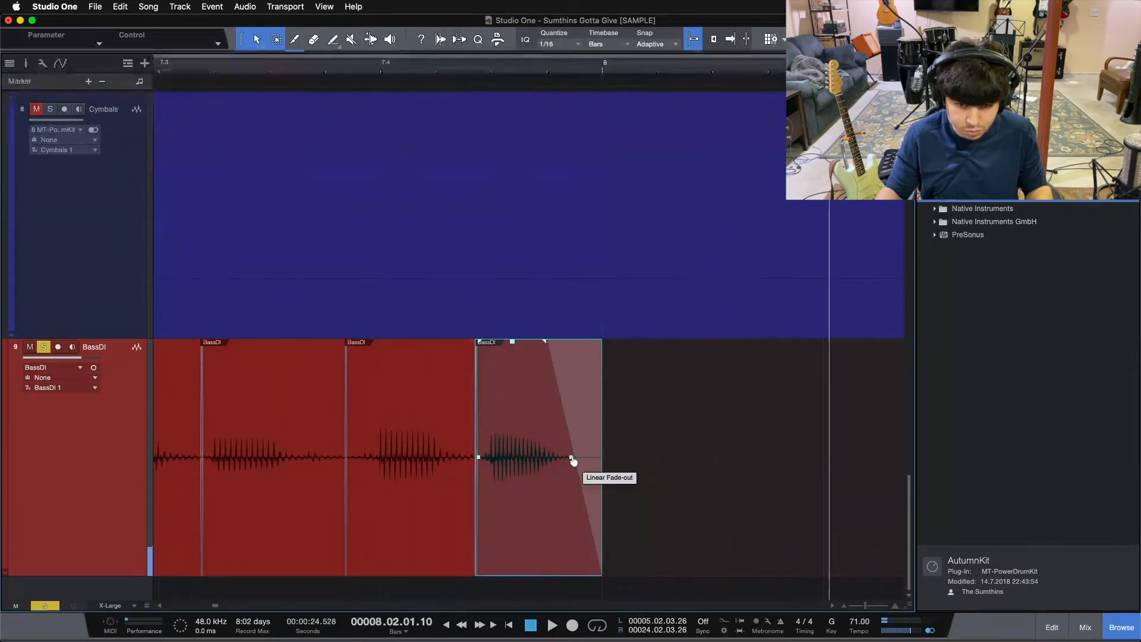
drag(568, 462, 573, 455)
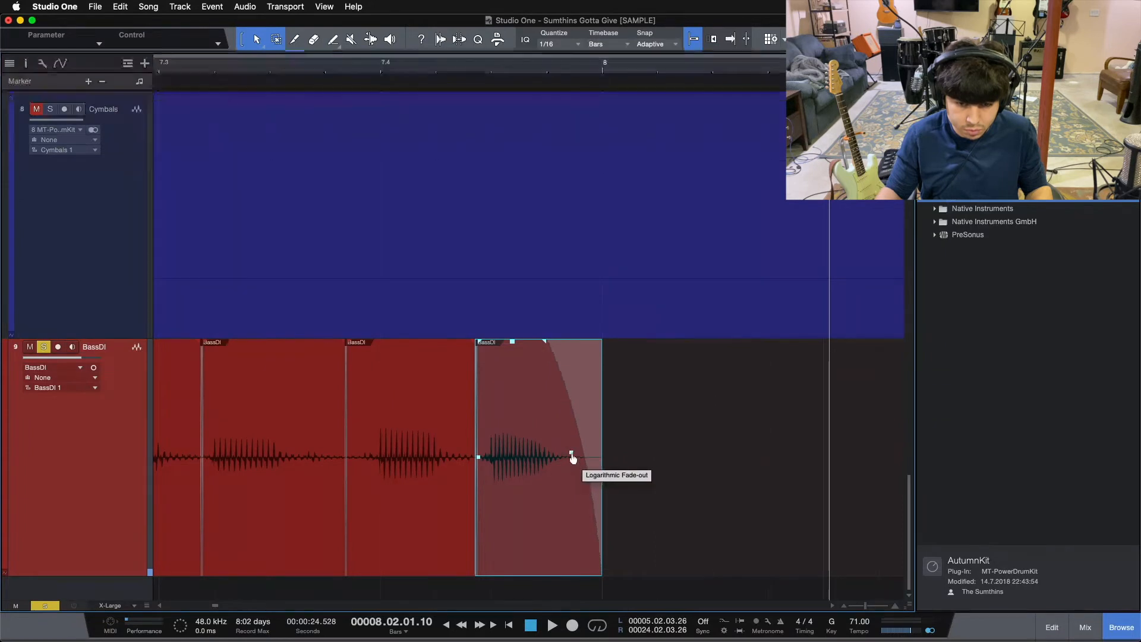
click(482, 65)
key(space)
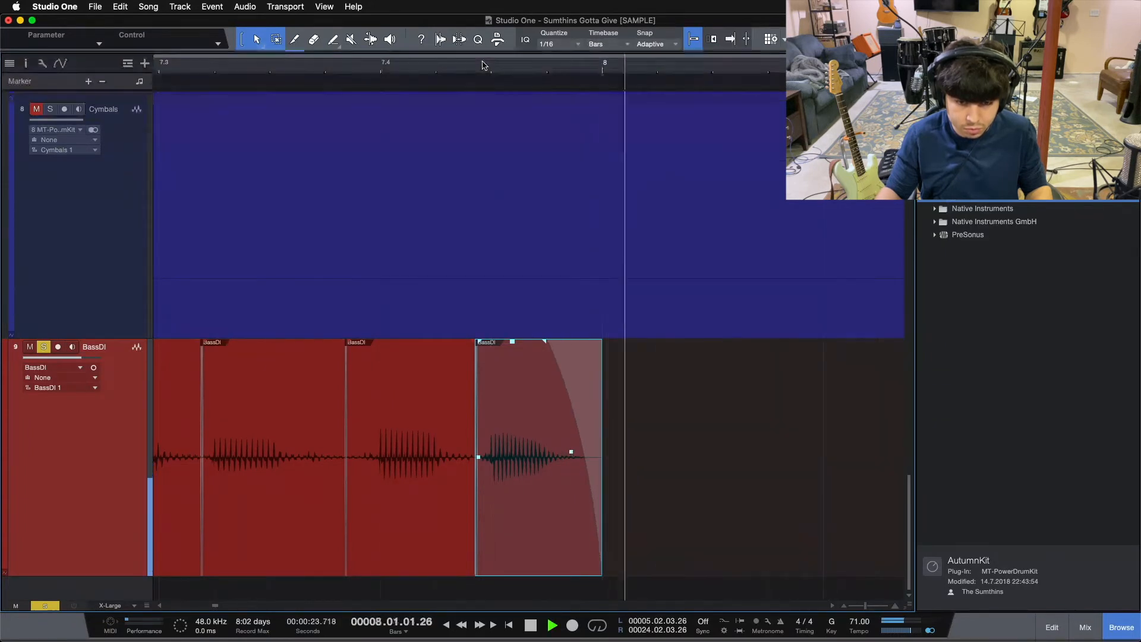
key(space)
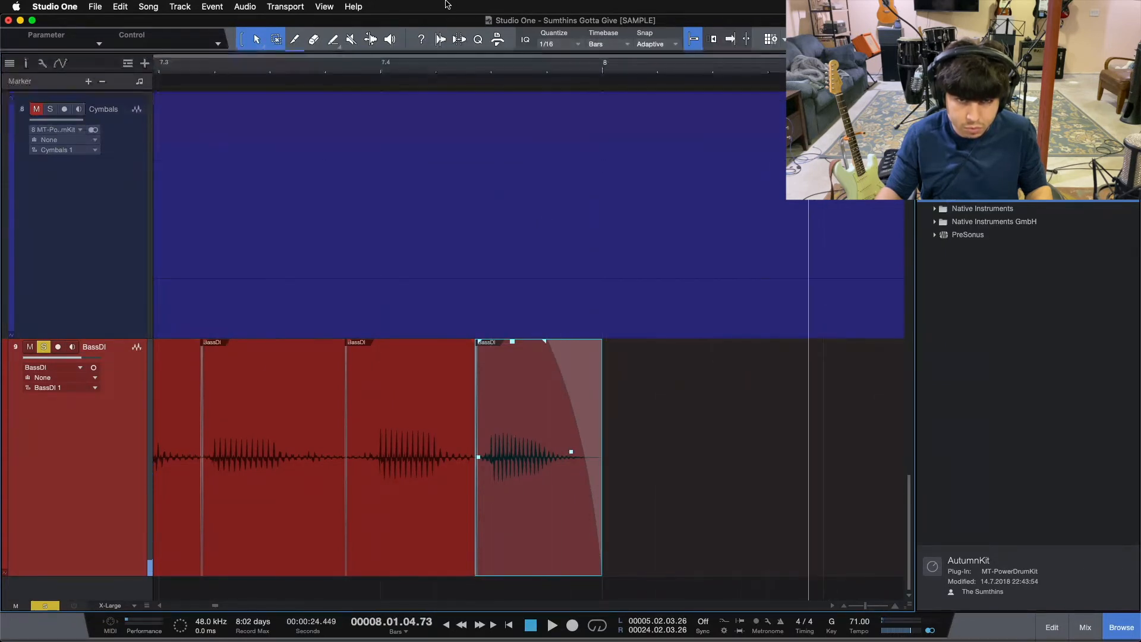
Try shorter and longer fade-outs on the last BassDI event, including 127 ms, and audition the results.
drag(545, 344, 616, 351)
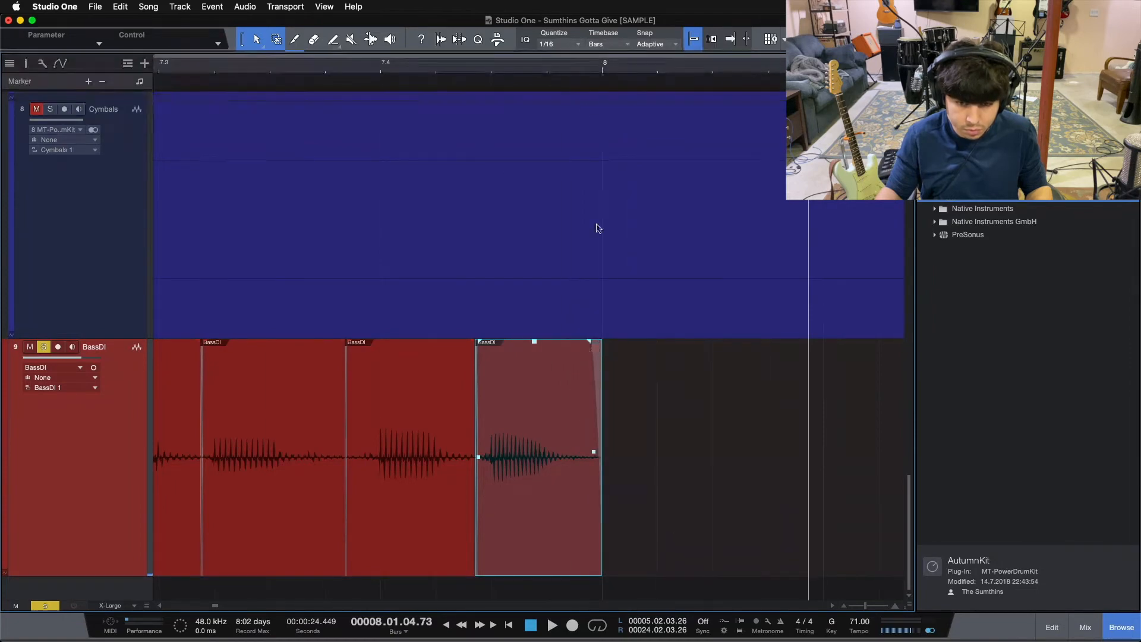
key(space)
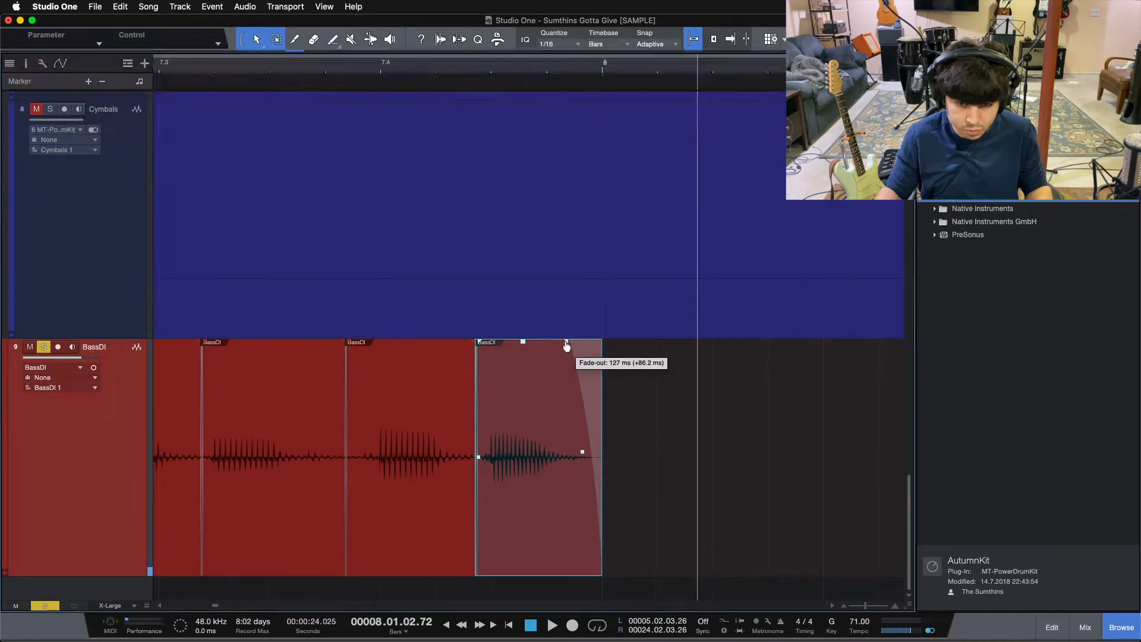
click(482, 74)
key(space)
click(476, 65)
drag(478, 66, 578, 71)
key(space)
drag(688, 349, 663, 349)
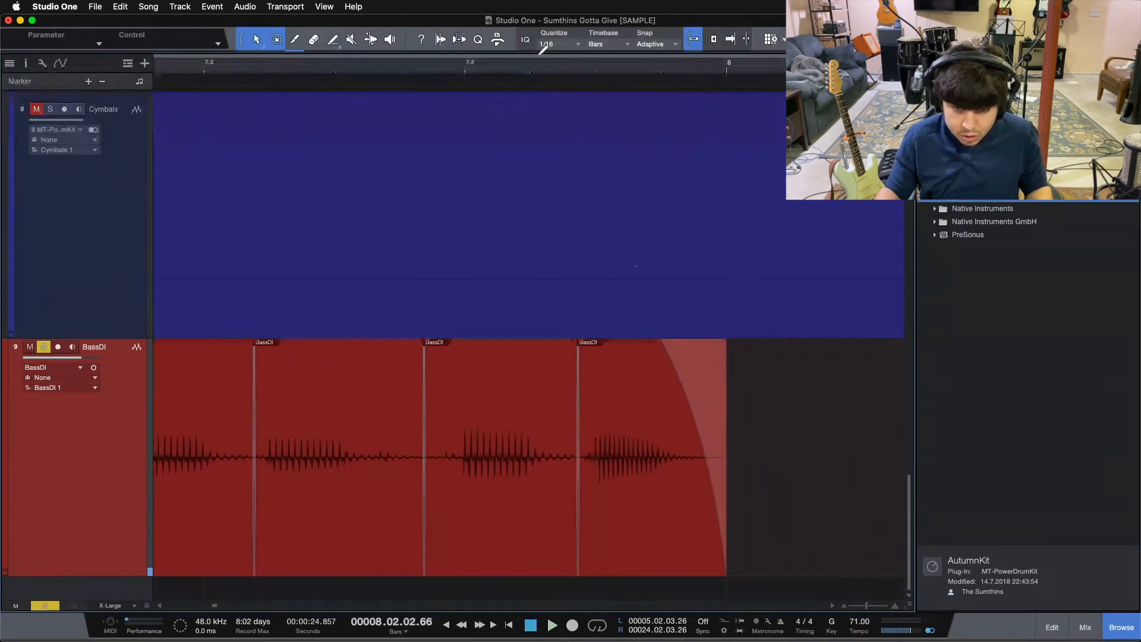
key(space)
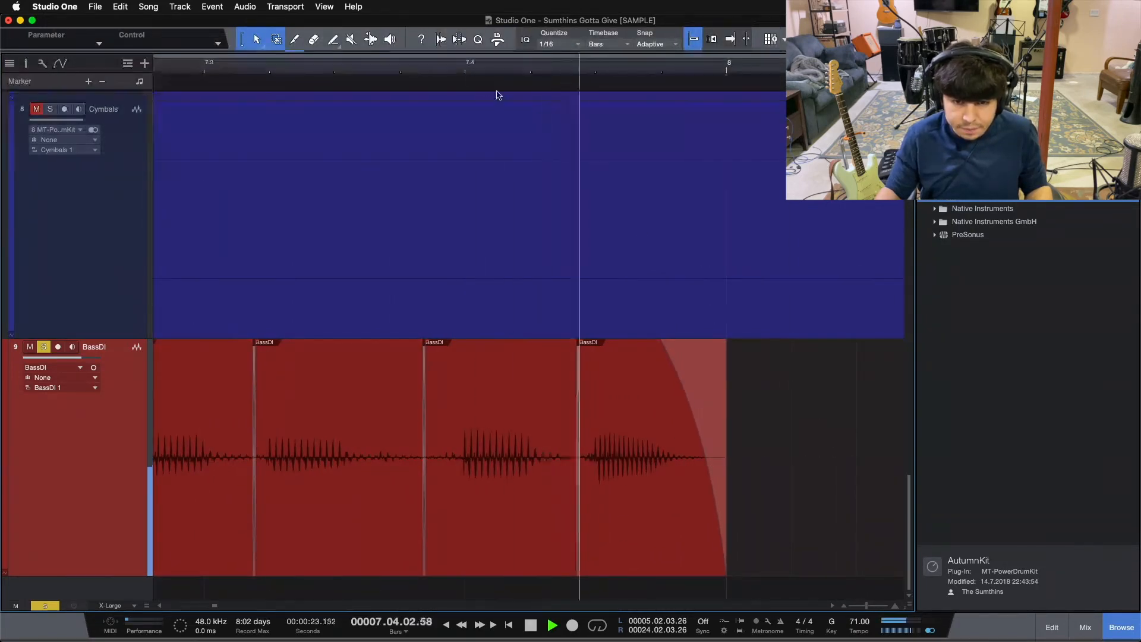
Remove the fade-out from the last BassDI event before bar 8.
drag(730, 65, 729, 13)
drag(550, 68, 529, 99)
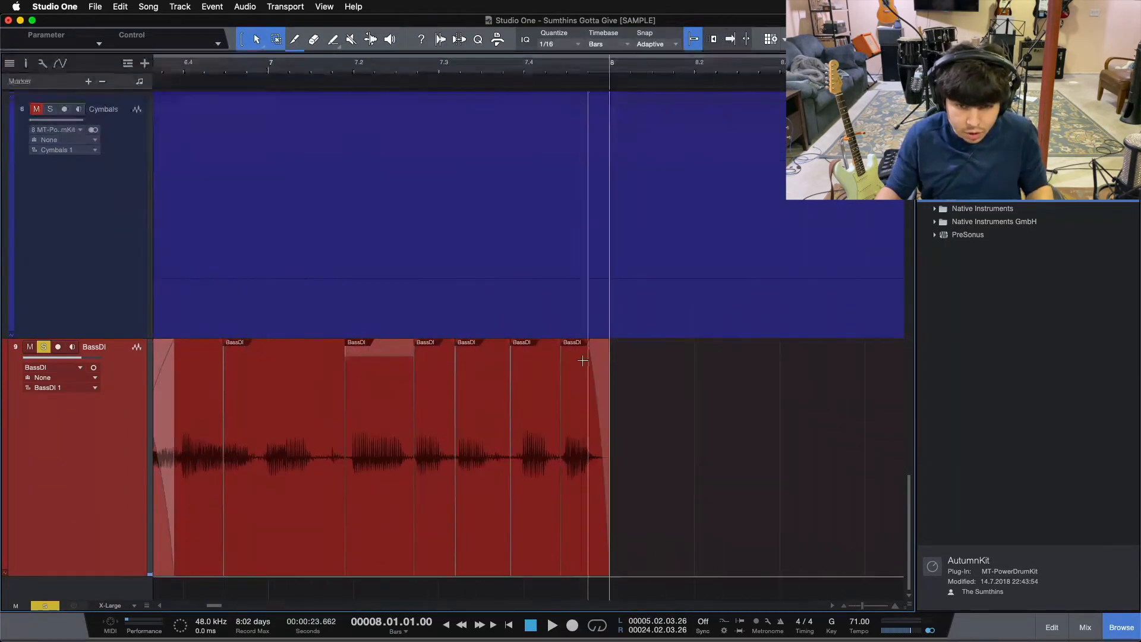
drag(588, 348, 755, 340)
Split BassDI exactly at bar 6, separating the intro from the two-bar phrase.
drag(483, 65, 631, 48)
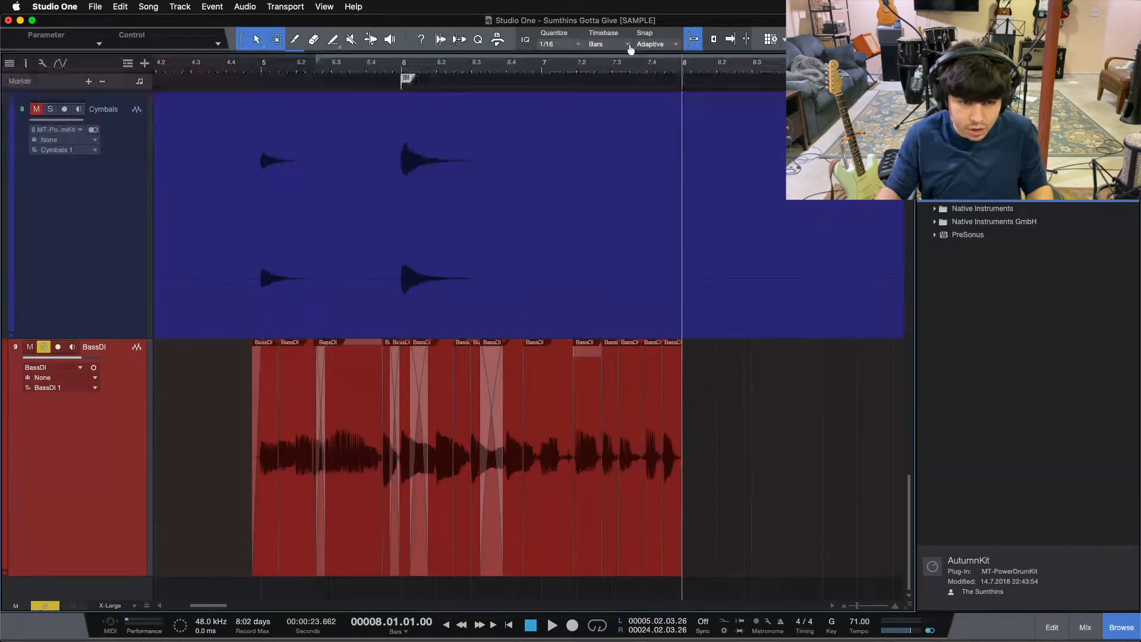
drag(403, 68, 446, 121)
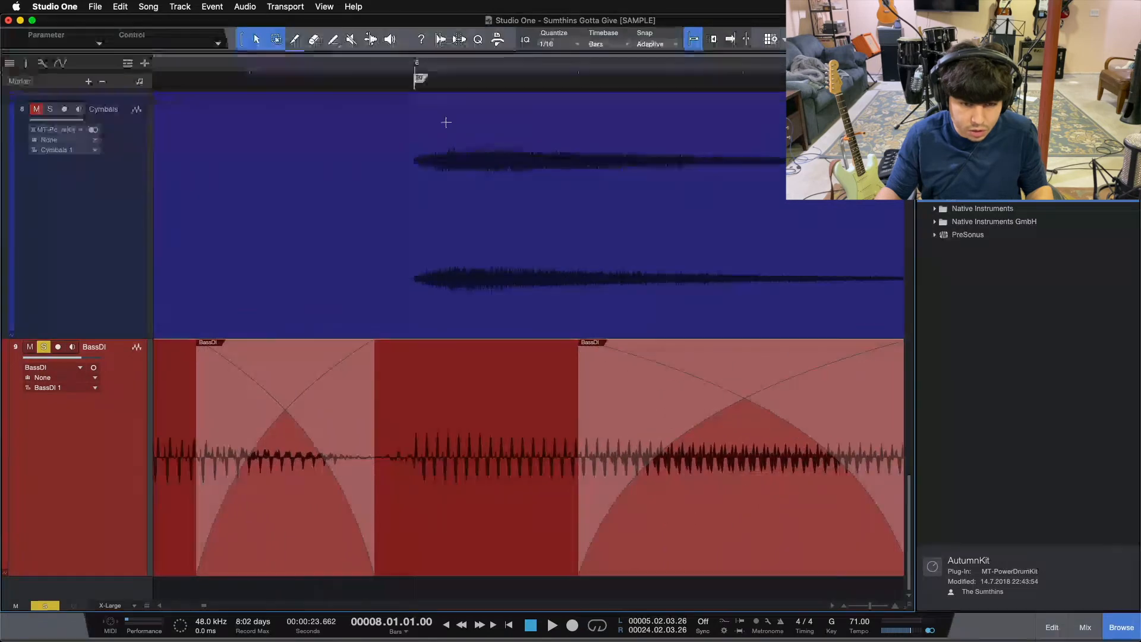
click(429, 425)
drag(431, 74, 357, 25)
Select the BassDI events from bar 6 to bar 8 and duplicate them end to end nine times, up to the End marker.
drag(731, 505, 365, 481)
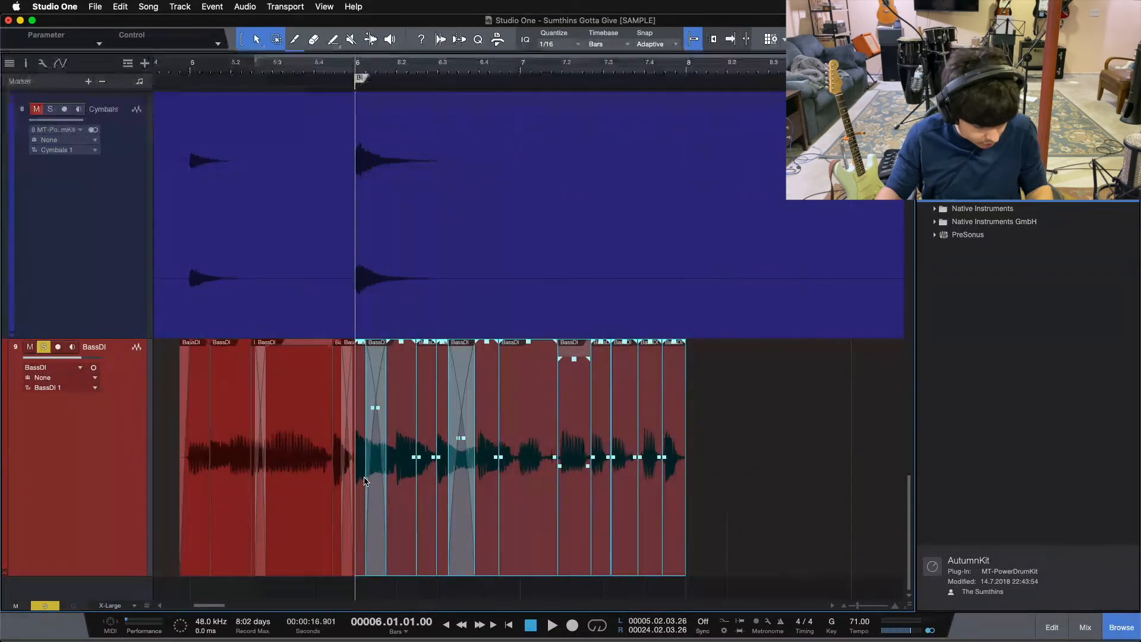
key(d)
drag(676, 67, 375, 55)
key(d)
key(w)
key(d)
key(d)
key(d)
key(d)
key(w)
key(d)
key(d)
key(d)
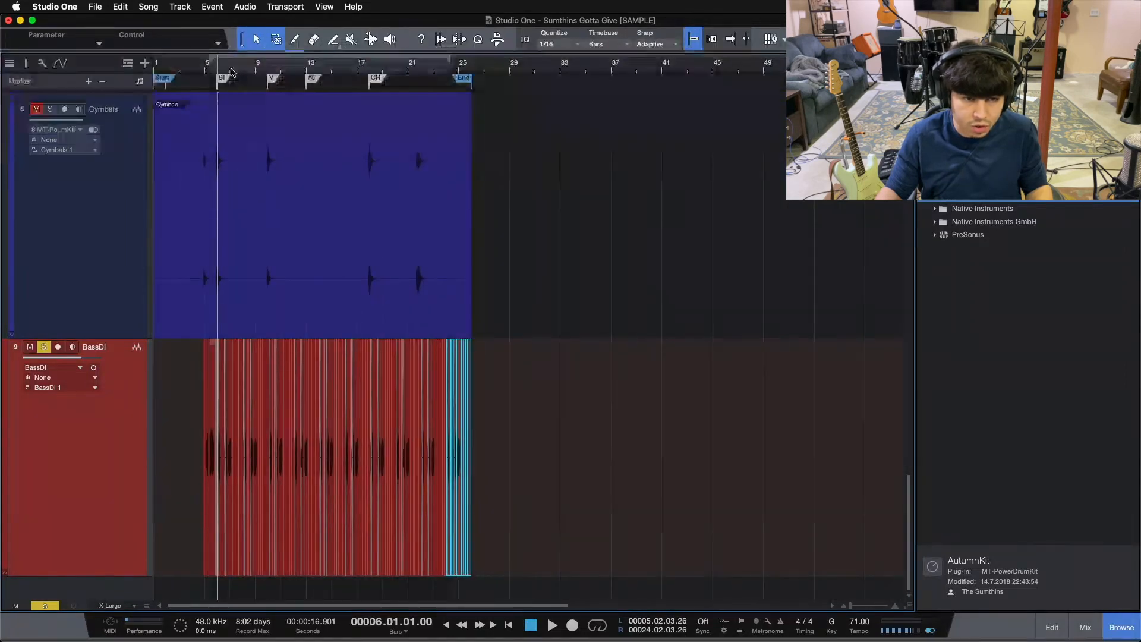
Select every BassDI event through to the End marker and crossfade the joins between the duplicated phrases.
drag(233, 71, 304, 89)
key(w)
drag(520, 561, 1, 499)
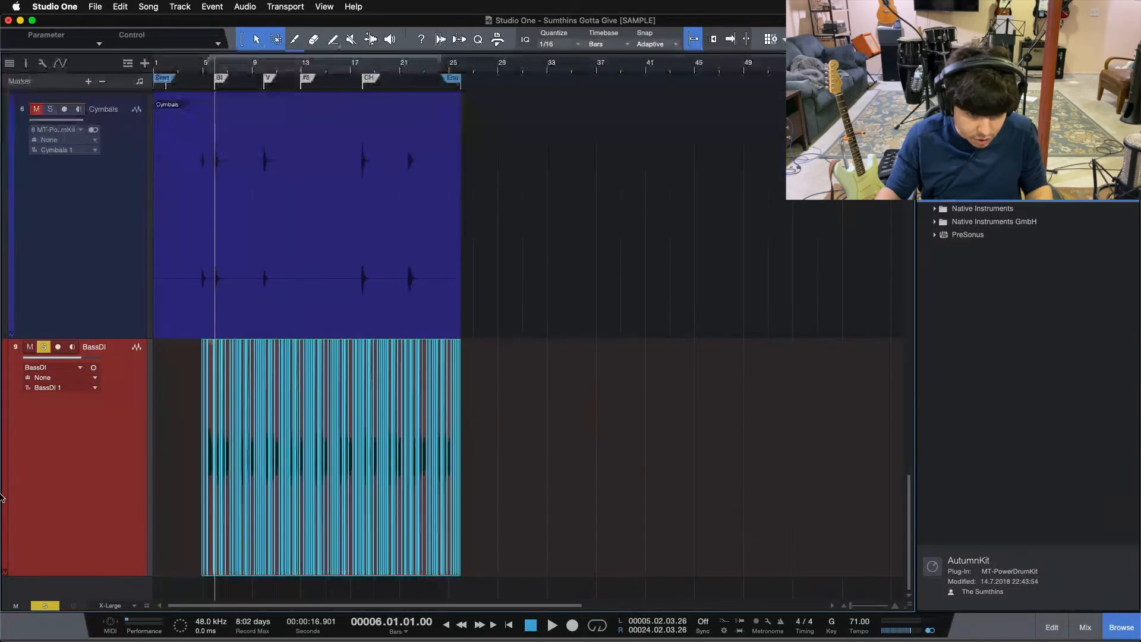
click(712, 481)
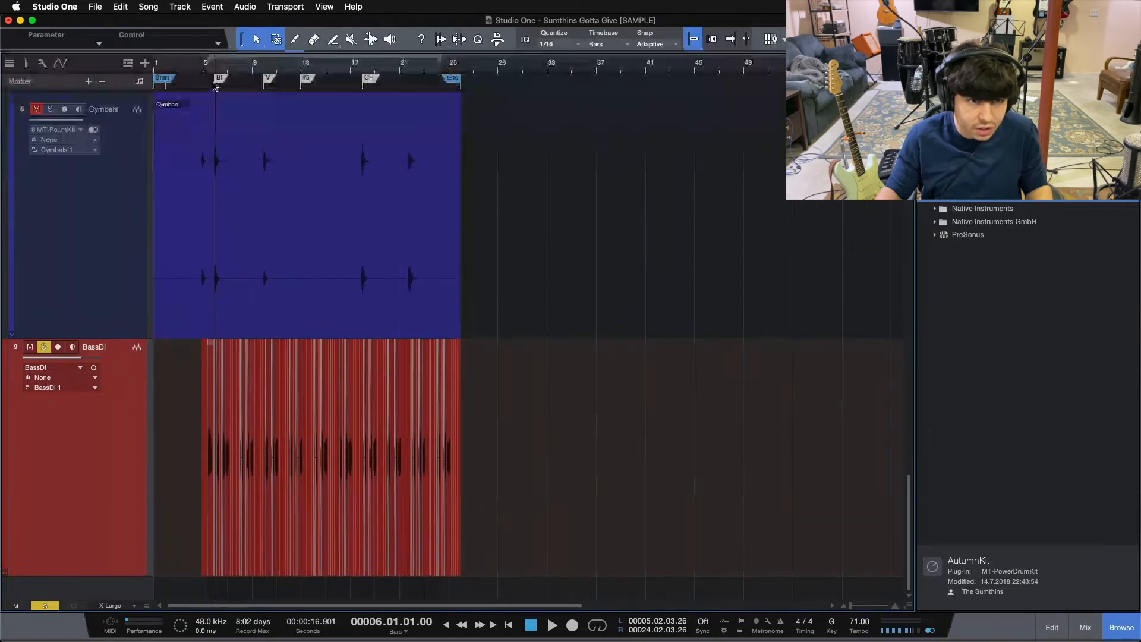
Audition the duplicated BassDI phrases from bar 6 past bar 10, and bring the Kick and Snare tracks into view.
drag(218, 72, 307, 130)
key(space)
click(557, 76)
drag(557, 76, 337, 79)
drag(570, 72, 351, 50)
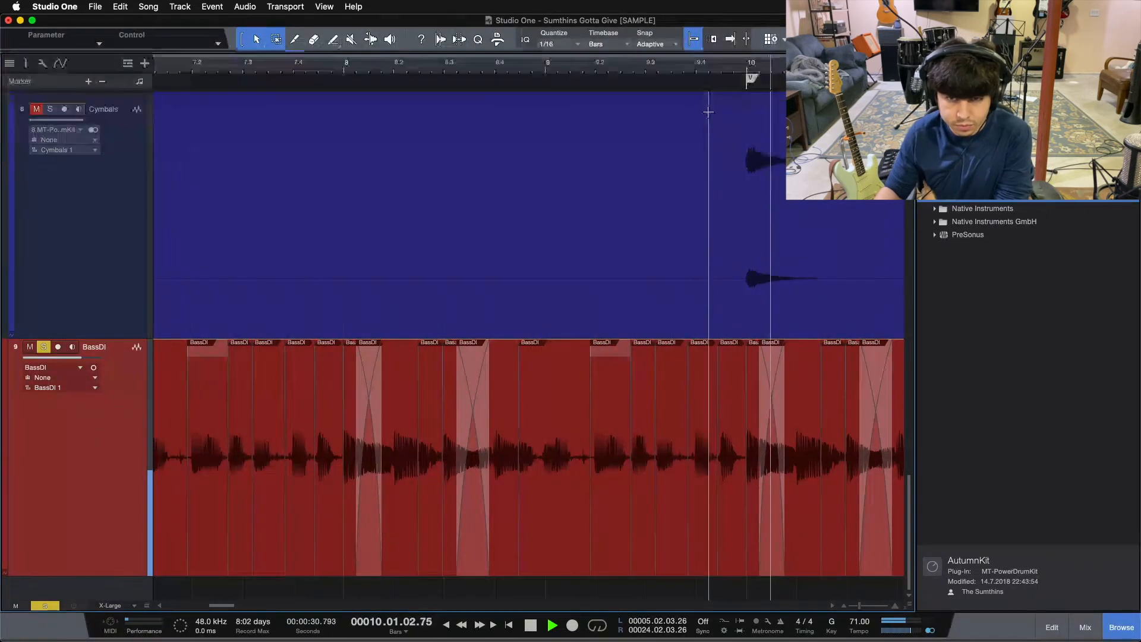
drag(705, 70, 701, 36)
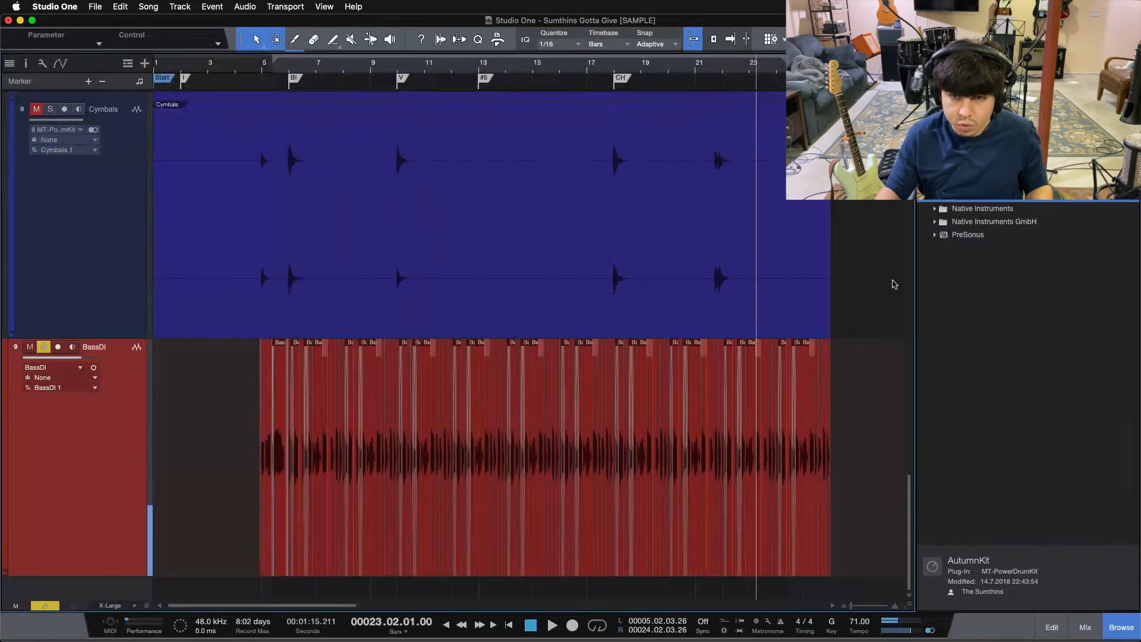
scroll(895, 284, up, 15)
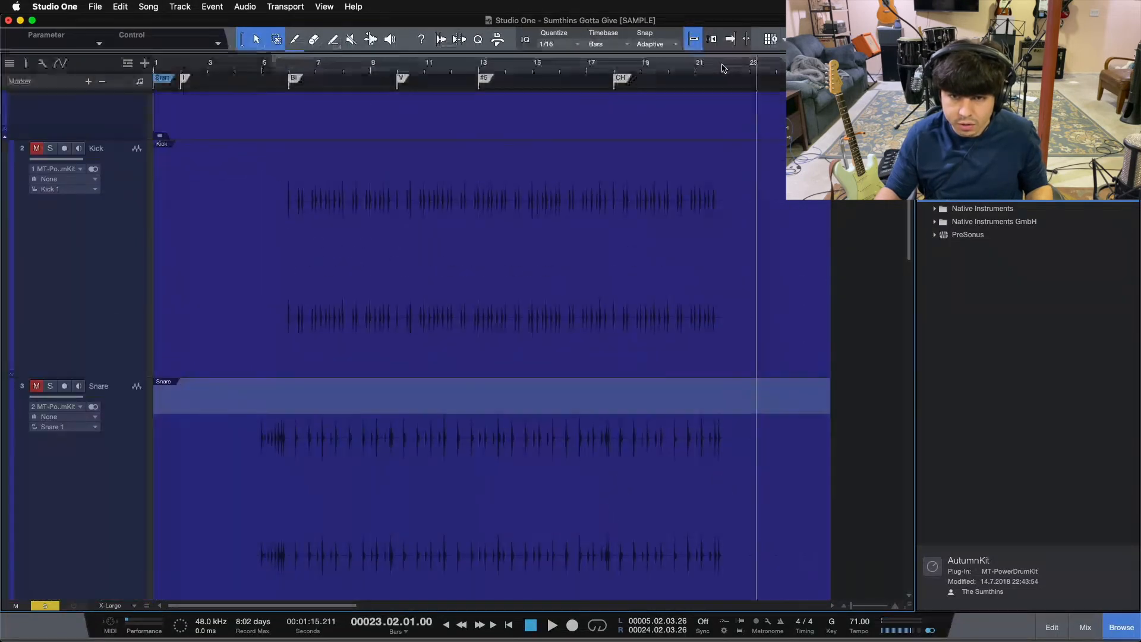
Delete every BassDI event that follows the first note at bar 22, so the bass ends with the final cymbal hit.
click(723, 69)
scroll(741, 400, down, 12)
drag(717, 70, 582, 109)
scroll(733, 328, down, 10)
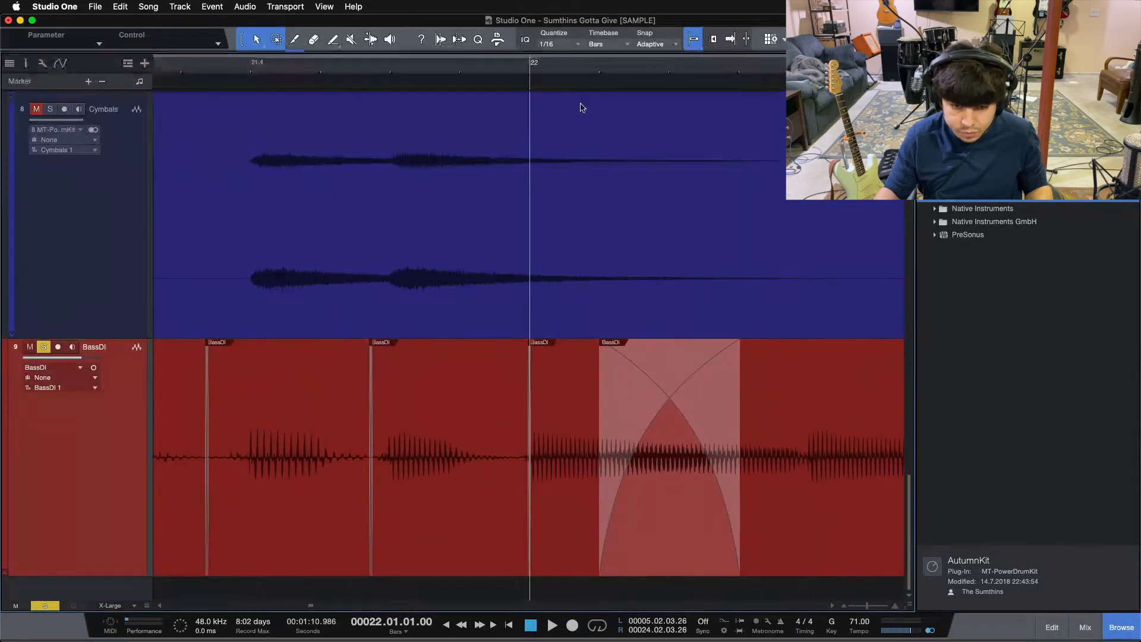
click(584, 509)
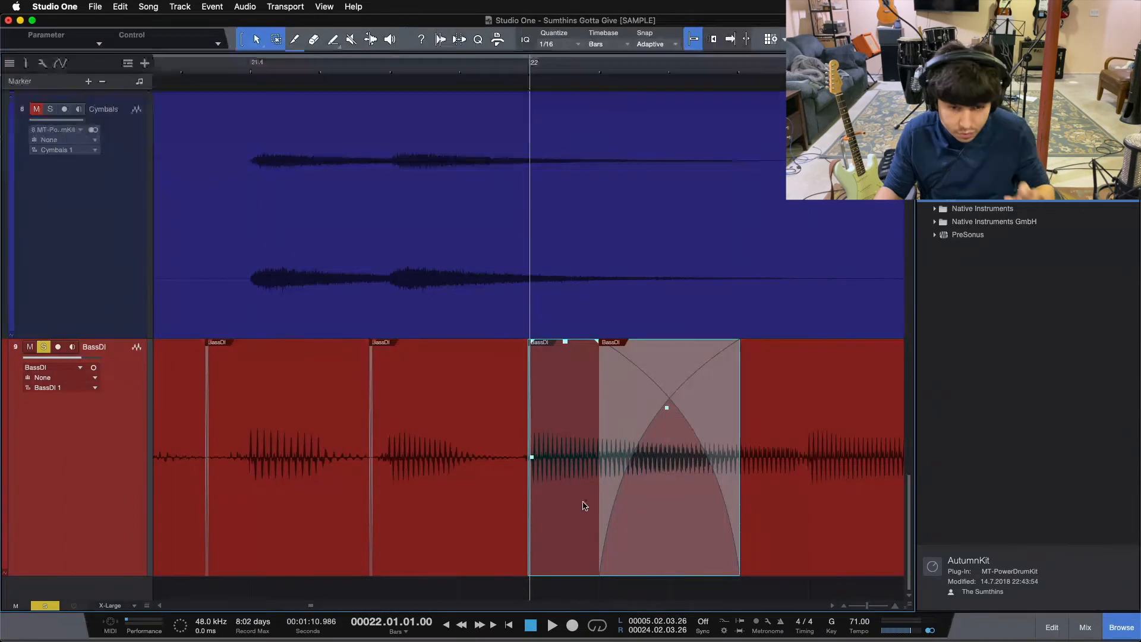
drag(542, 68, 444, 37)
click(489, 495)
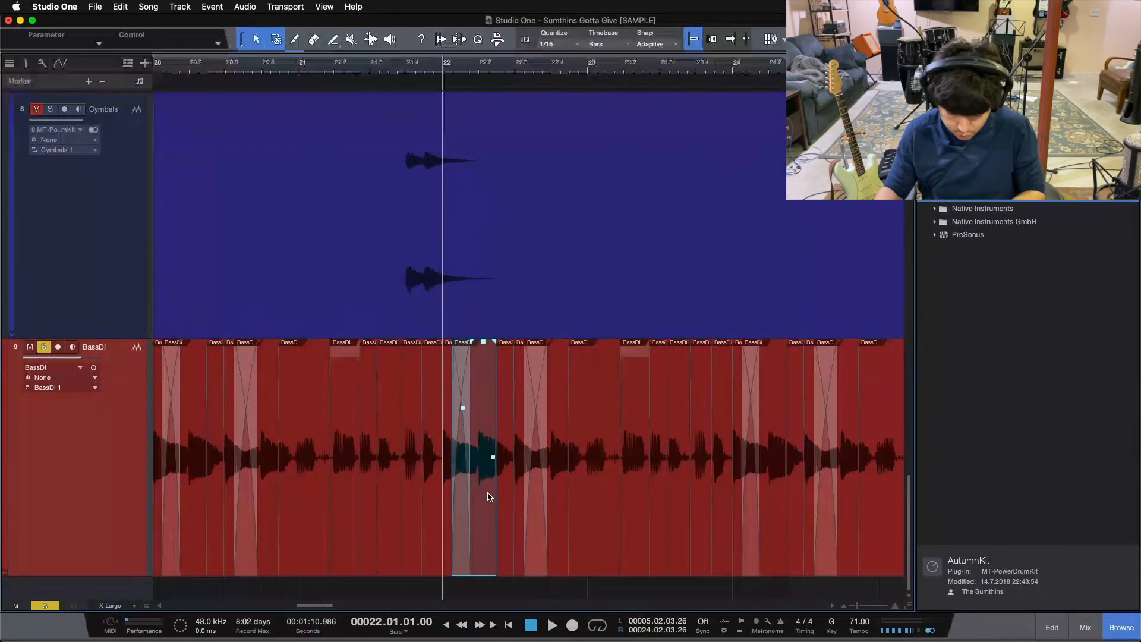
key(Delete)
drag(488, 496, 840, 464)
key(Delete)
Extend the fade-out across the whole final BassDI event at bar 22 and pull its fade curve lower.
drag(183, 66, 378, 142)
key(space)
key(space)
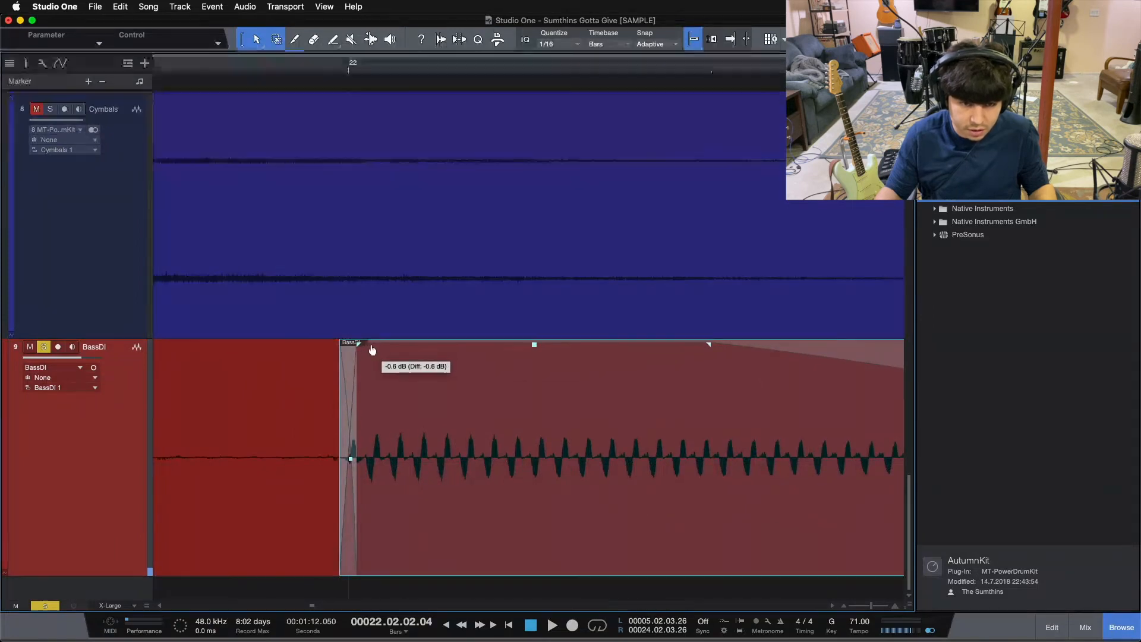
drag(709, 342, 394, 360)
drag(350, 69, 346, 21)
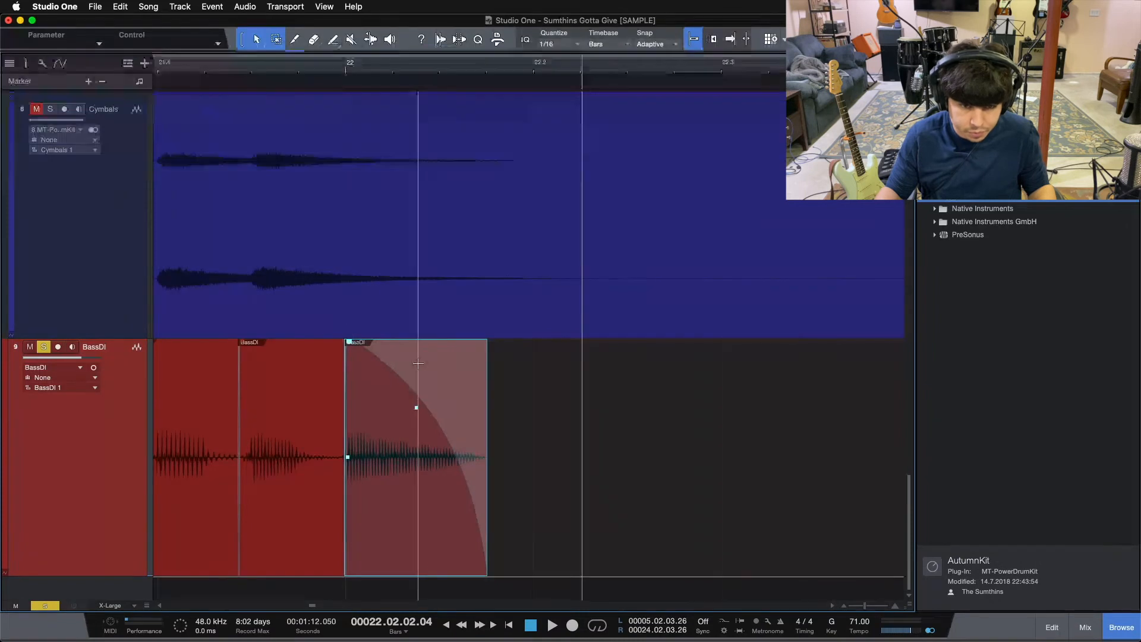
drag(410, 425, 398, 457)
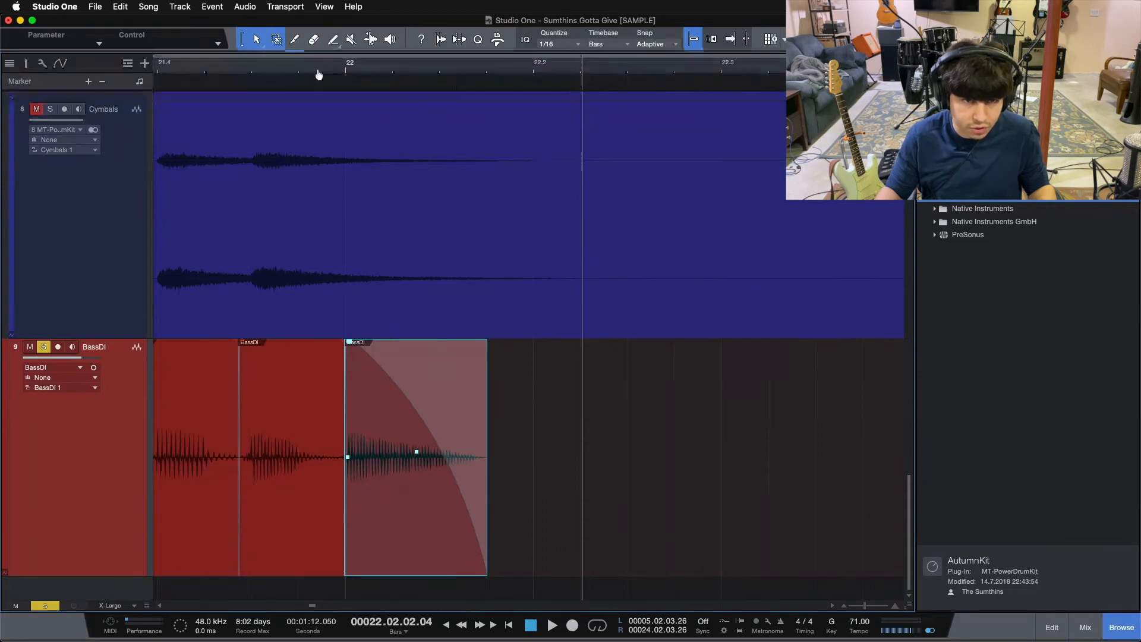
Duplicate the BassDI track's layer and rename the BassDI 1 layer to EDIT.
drag(319, 74, 405, 24)
drag(221, 64, 256, 62)
right_click(44, 475)
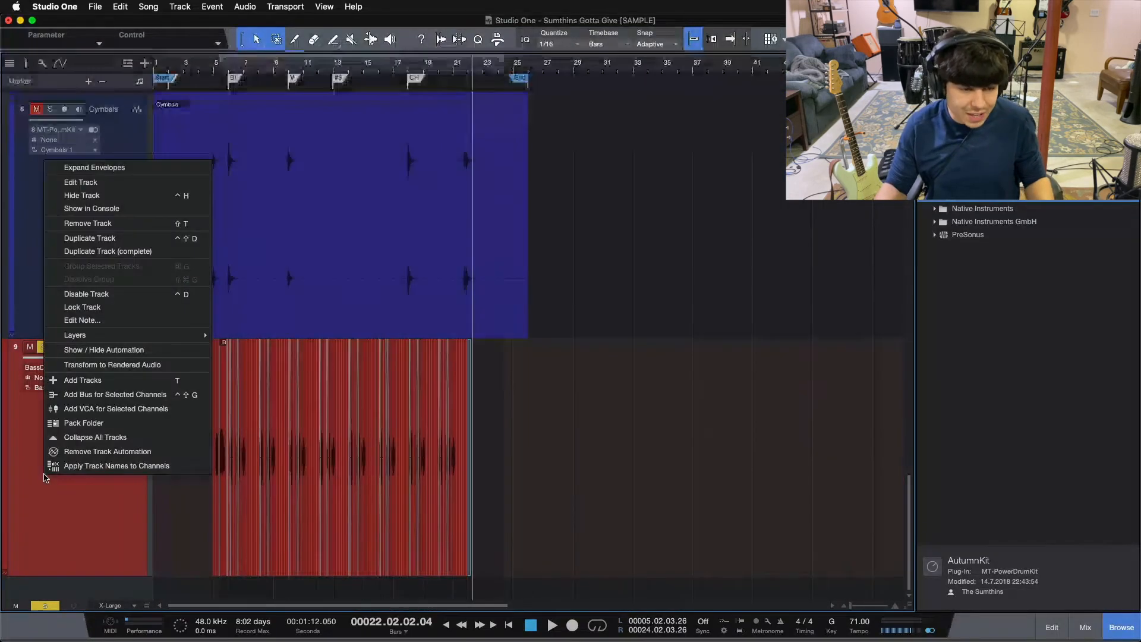
mouse_move(111, 341)
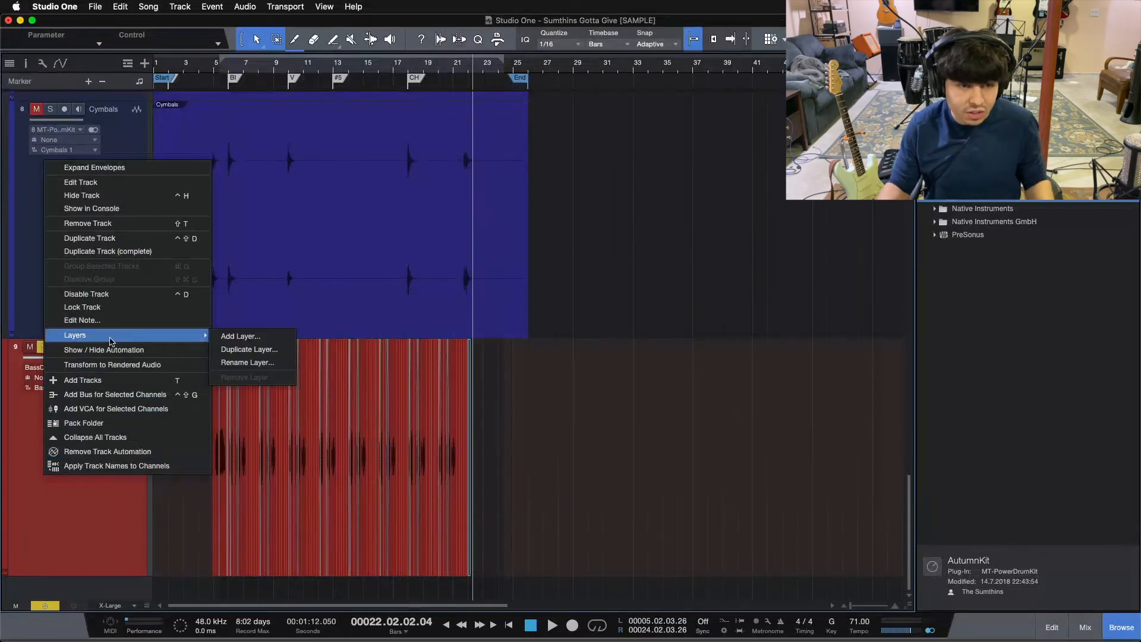
click(249, 349)
click(616, 218)
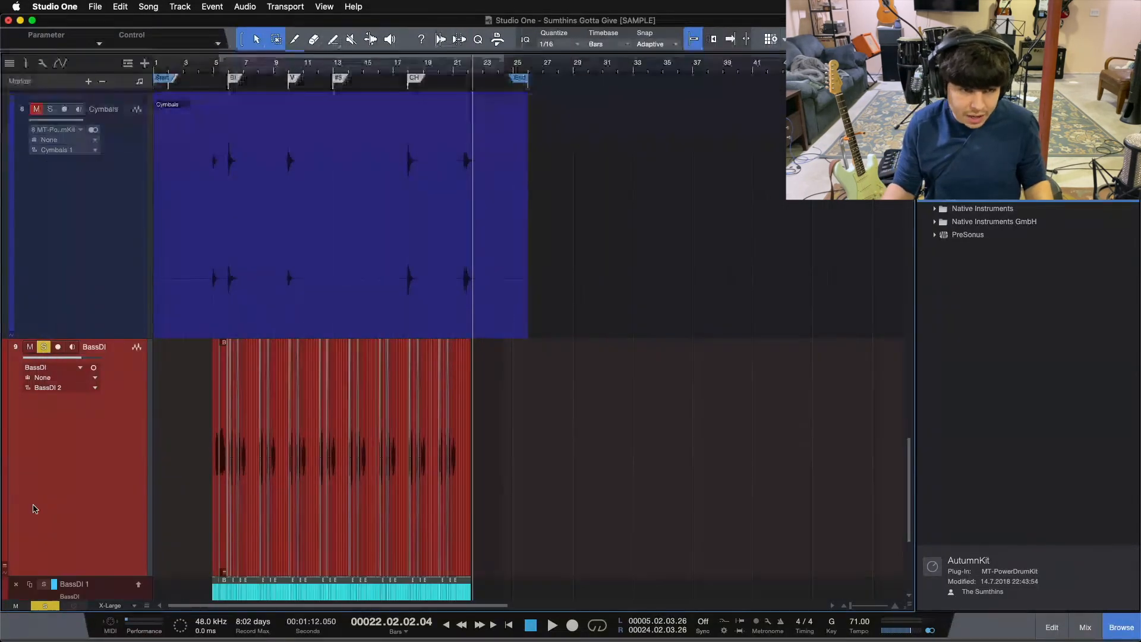
scroll(117, 554, down, 3)
text(EDIT)
key(Return)
Collapse the expanded layers of the BassDI track, leaving its envelopes collapsed and the track inspector closed.
right_click(87, 87)
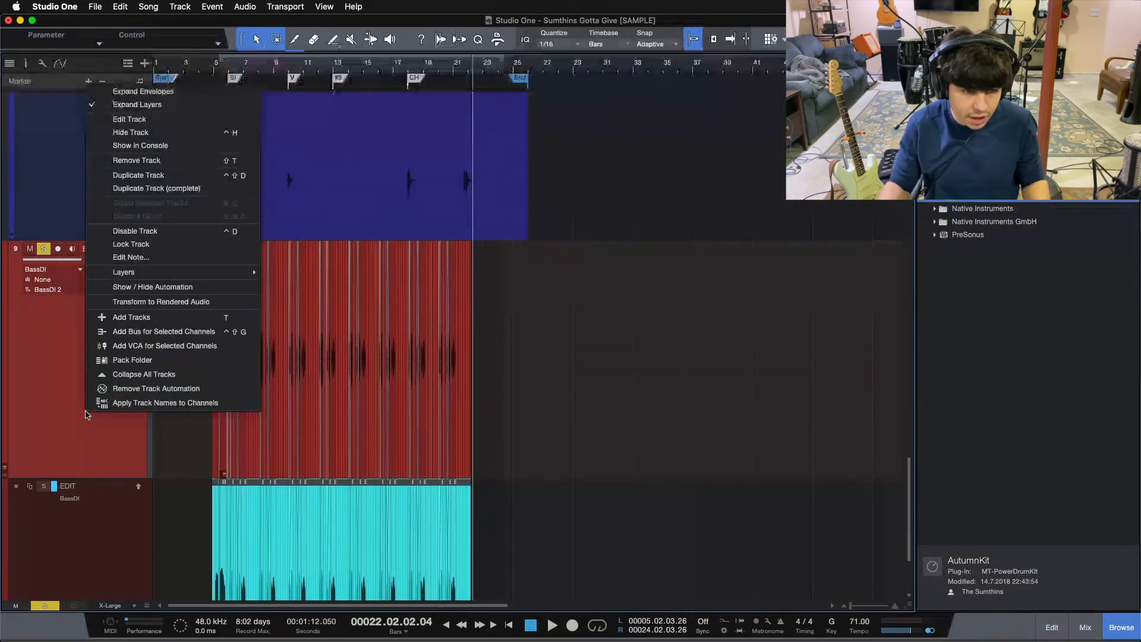
click(177, 97)
right_click(104, 371)
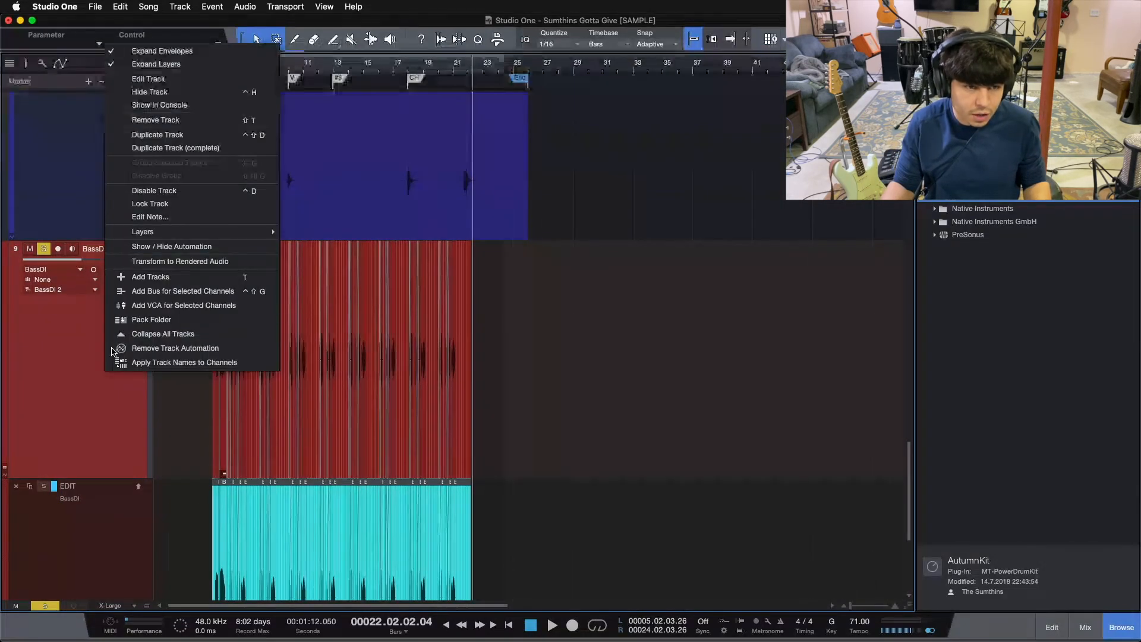
click(119, 52)
right_click(121, 325)
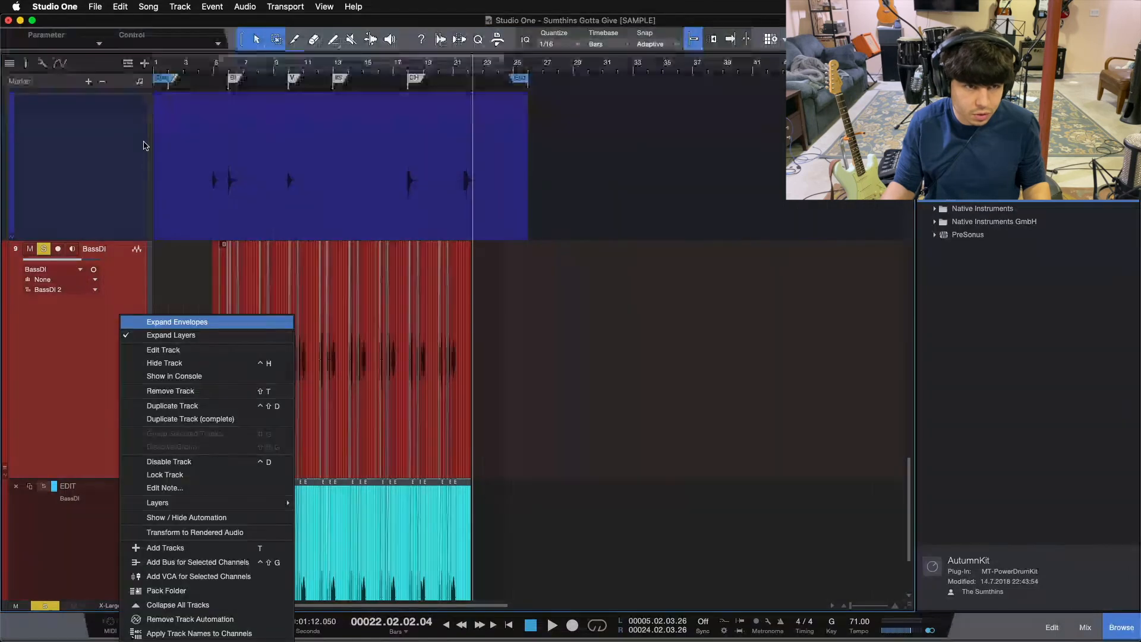
click(166, 343)
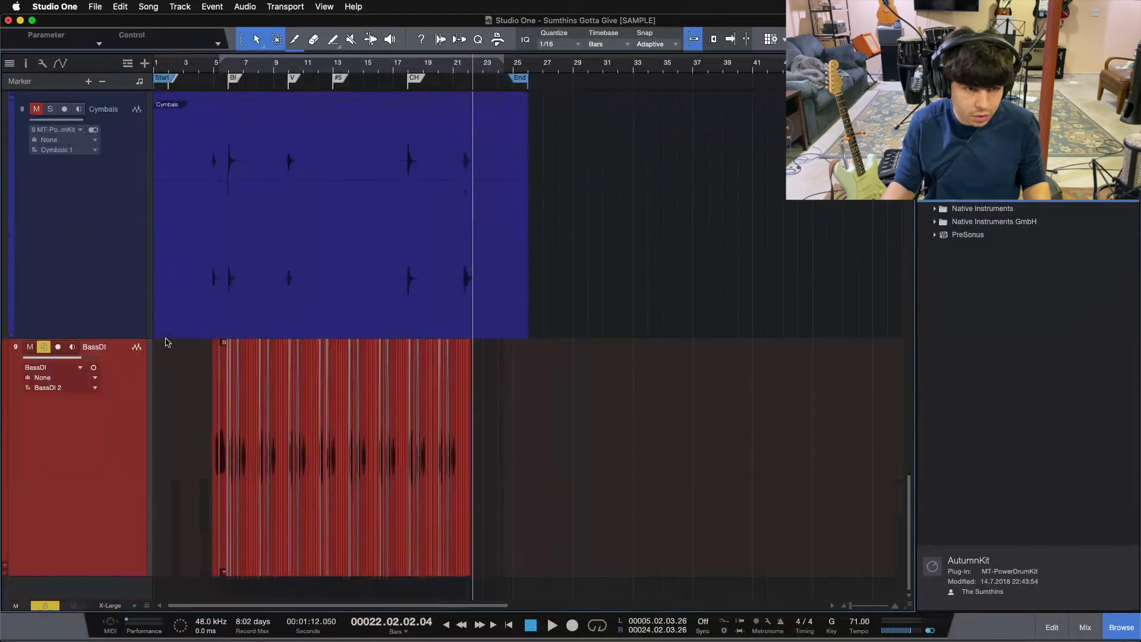
click(27, 66)
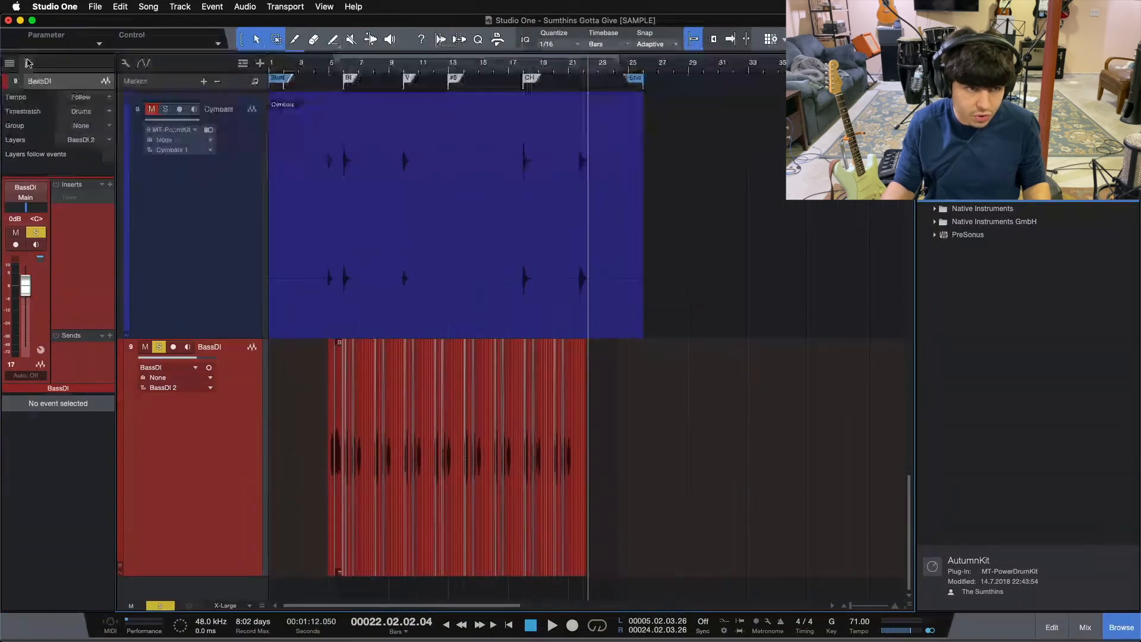
click(26, 63)
Merge all BassDI events into one and extend it from the Start marker to the End marker.
drag(183, 518, 600, 502)
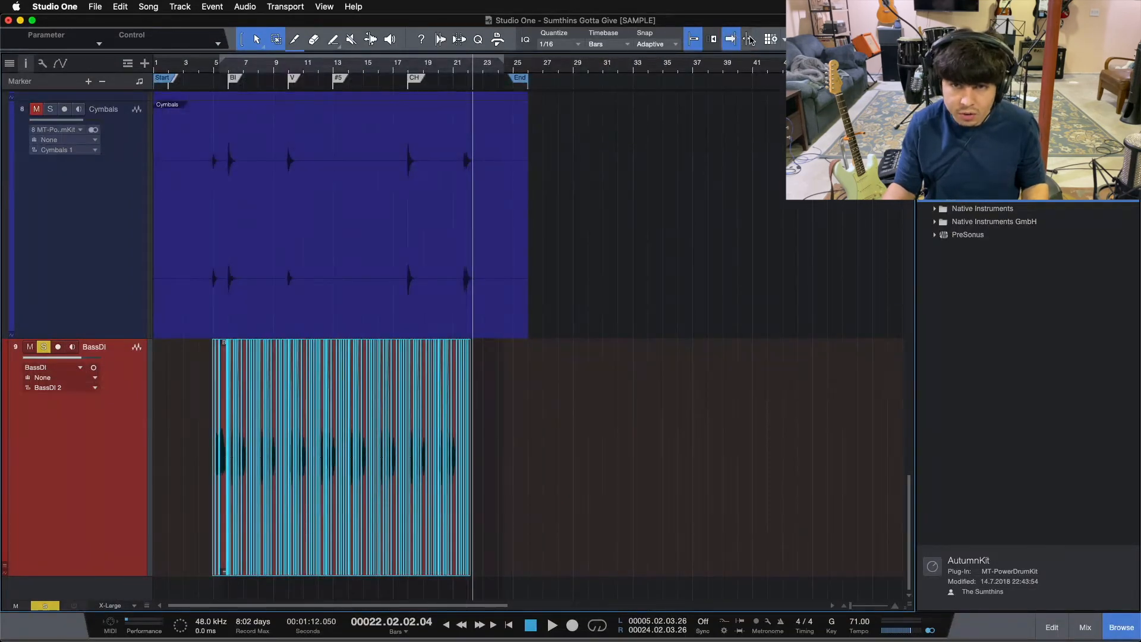
key(g)
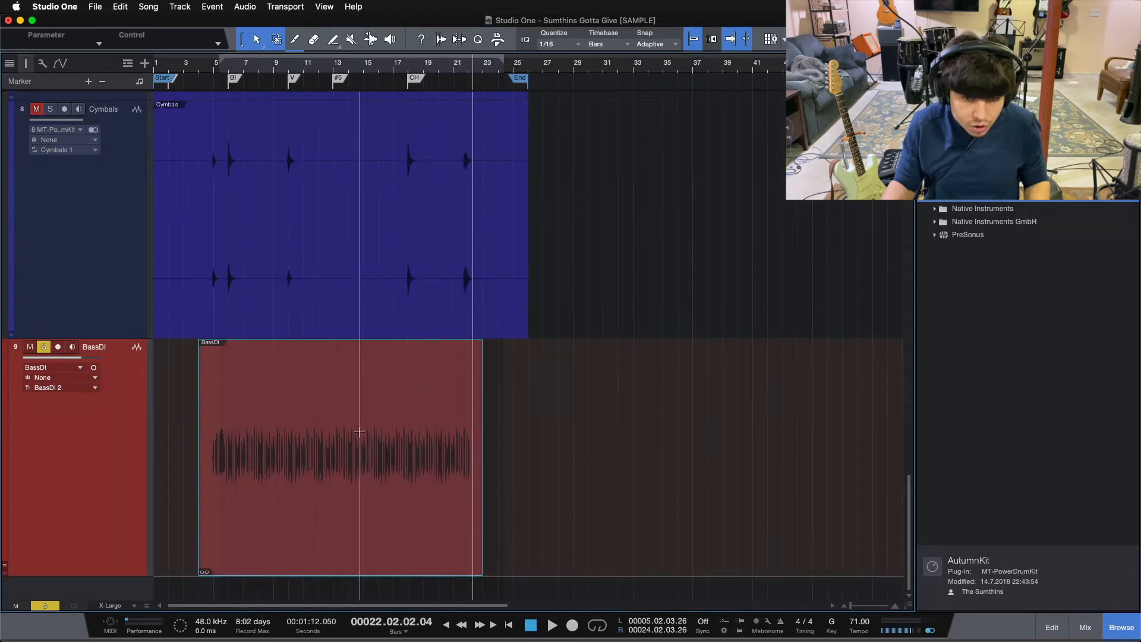
drag(202, 440, 92, 431)
drag(482, 444, 525, 444)
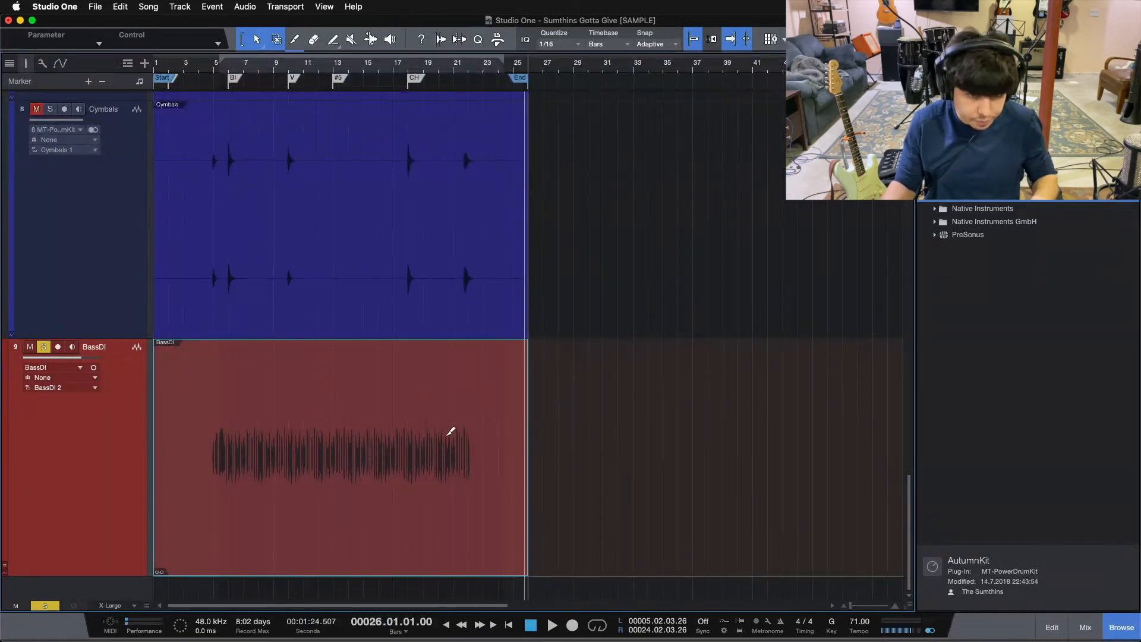
Move the BassDI track directly below the Kick track and set the track height to Large.
scroll(117, 179, up, 5)
scroll(117, 178, up, 10)
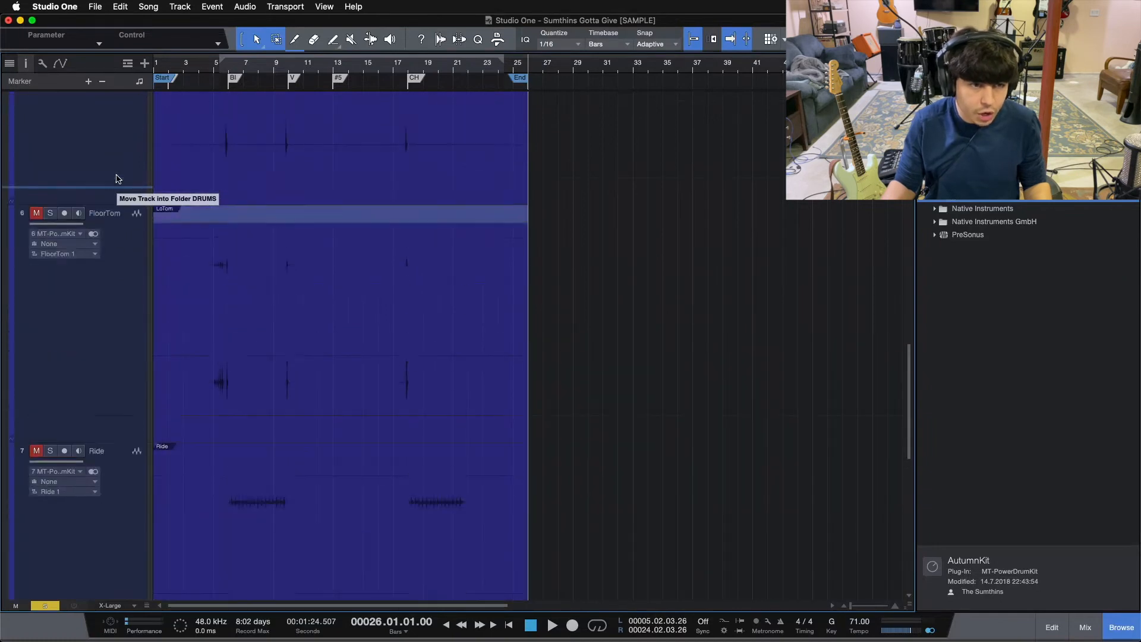
drag(117, 214, 117, 468)
click(108, 605)
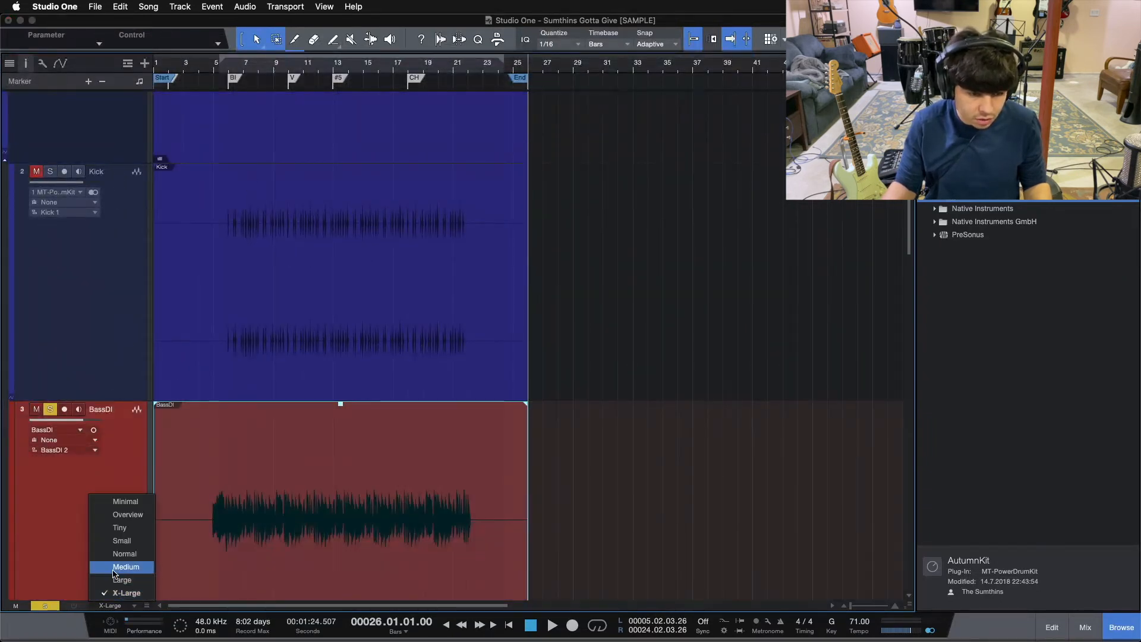
click(122, 579)
Compare BassDI with the Kick at bar 6, and split BassDI at bar 4 beat 4 and at bar 24.
drag(239, 69, 382, 130)
drag(283, 72, 349, 101)
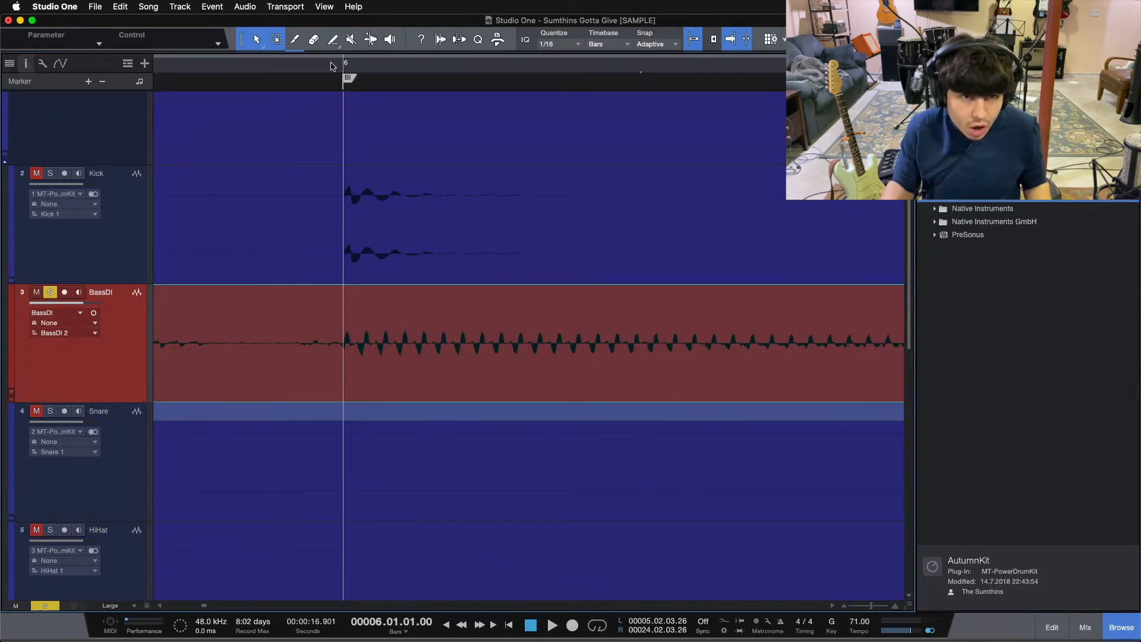
drag(329, 64, 431, 3)
key(alt+x)
drag(246, 63, 267, 6)
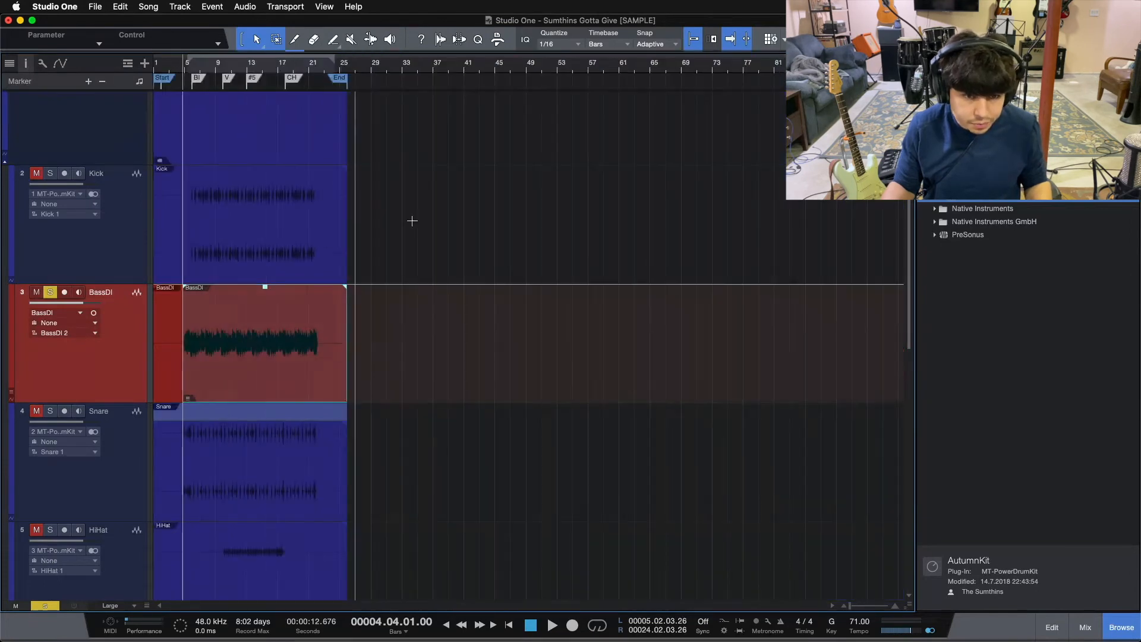
alt+click(333, 318)
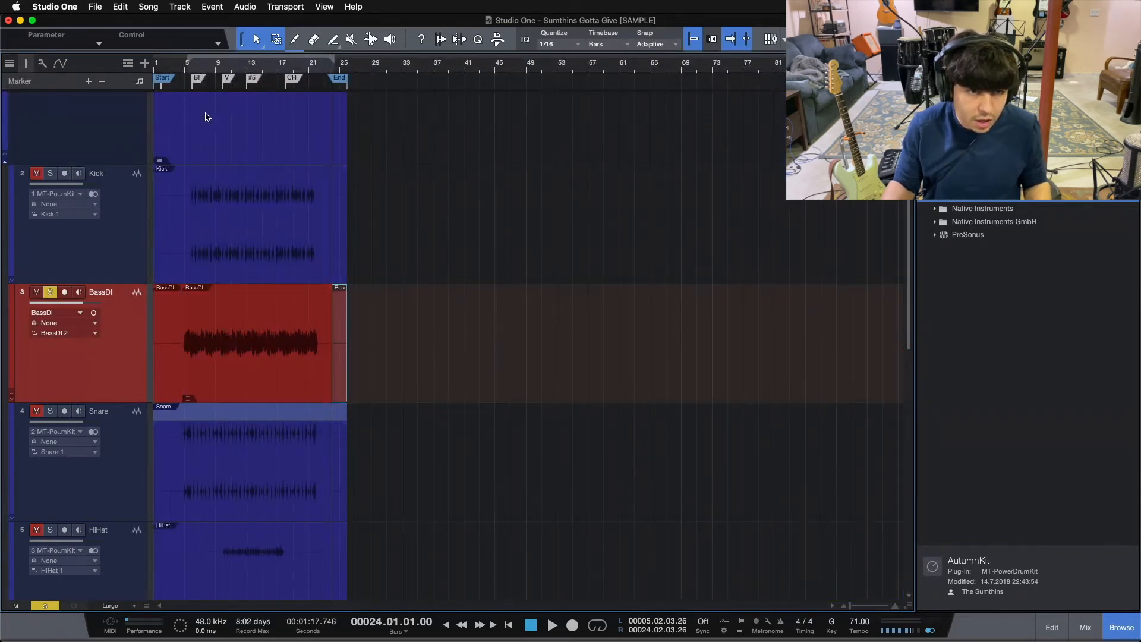
drag(195, 64, 563, 193)
drag(333, 390, 352, 381)
drag(271, 64, 269, 3)
Move the BassDI track out of the drums to below the Cymbals track.
drag(135, 356, 125, 585)
scroll(128, 565, down, 2)
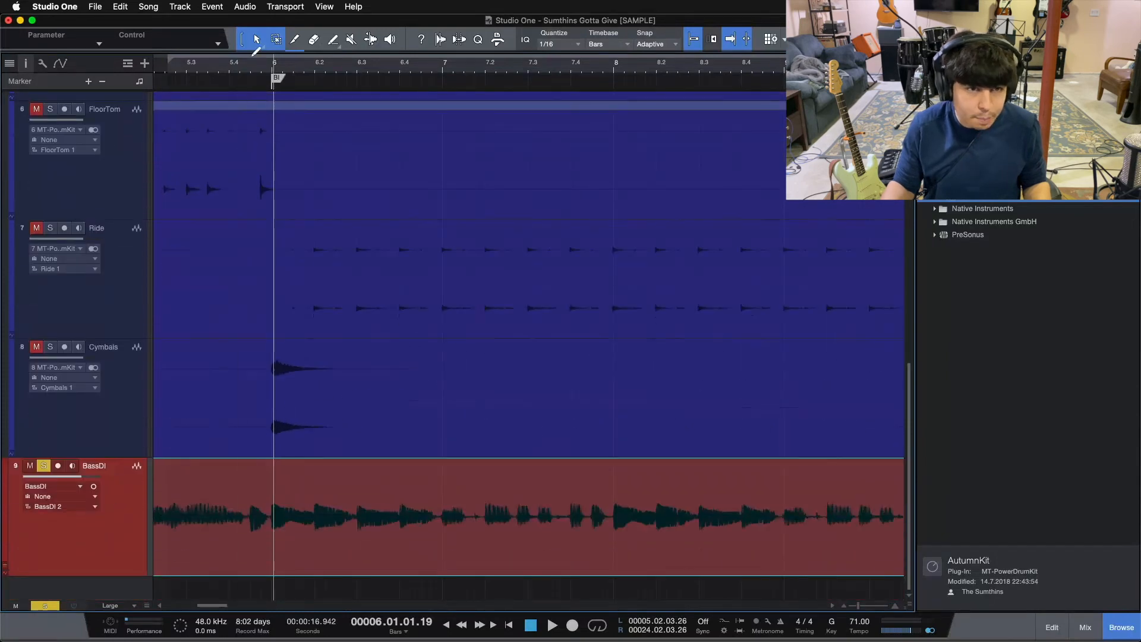
drag(266, 67, 299, 72)
Unsolo BassDI and audition it together with the drums from around bar 6.
click(289, 69)
key(s)
key(space)
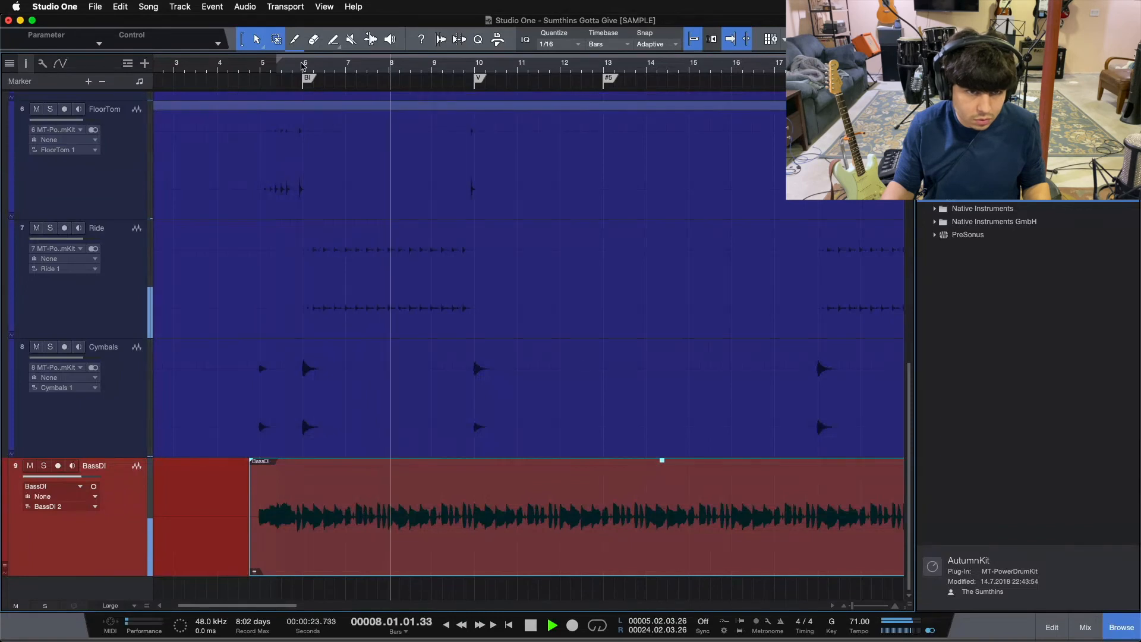
drag(303, 70, 408, 77)
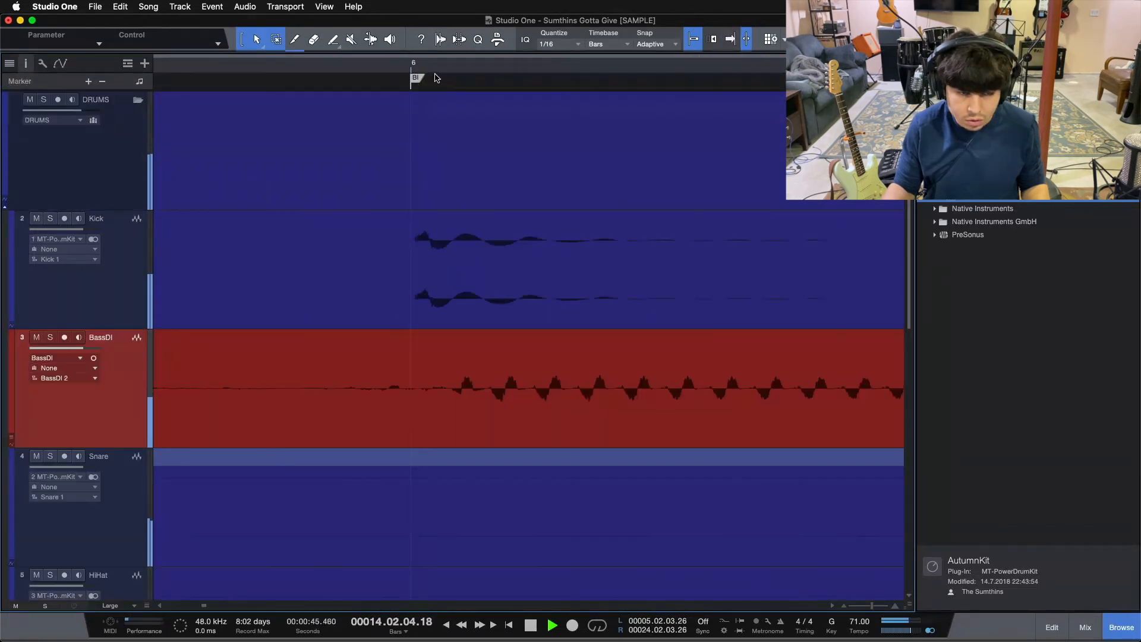
drag(416, 67, 377, 4)
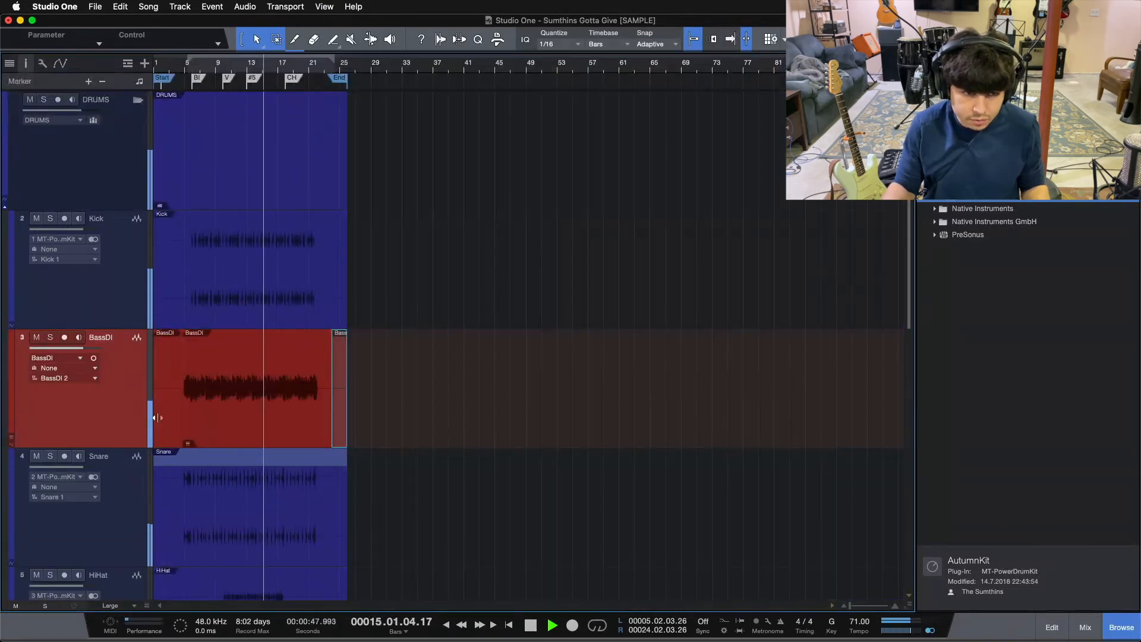
Delete the BassDI pieces before and after the main event, and stop playback.
key(Delete)
click(175, 424)
key(Delete)
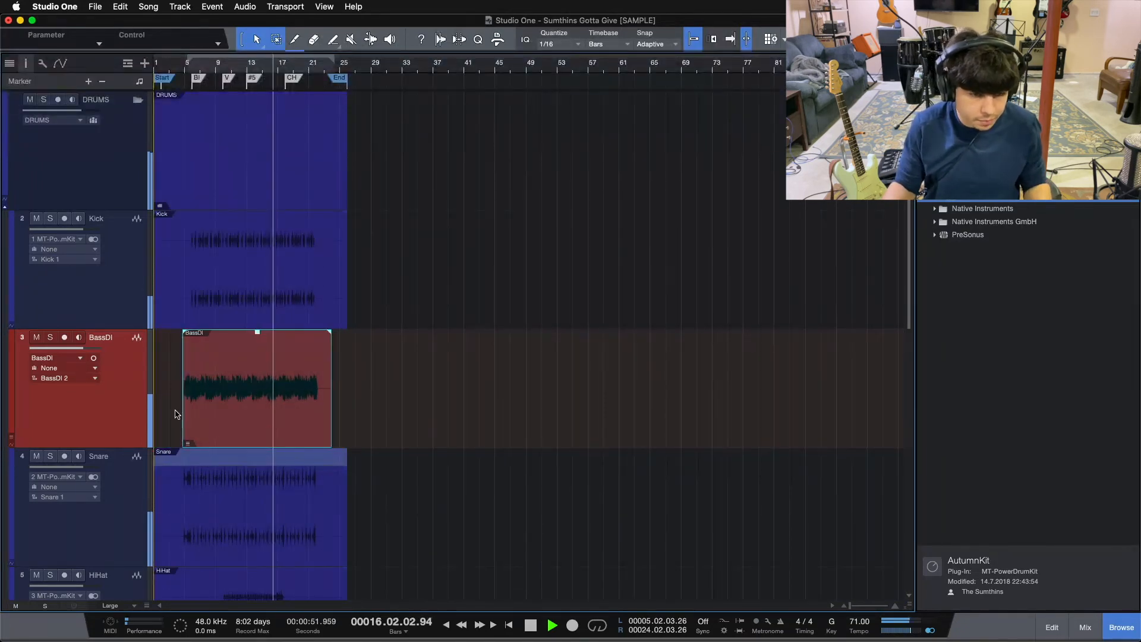
key(space)
Extend the BassDI event to the Start and End markers and bounce it to a new audio file.
drag(182, 404, 2, 385)
drag(170, 70, 775, 129)
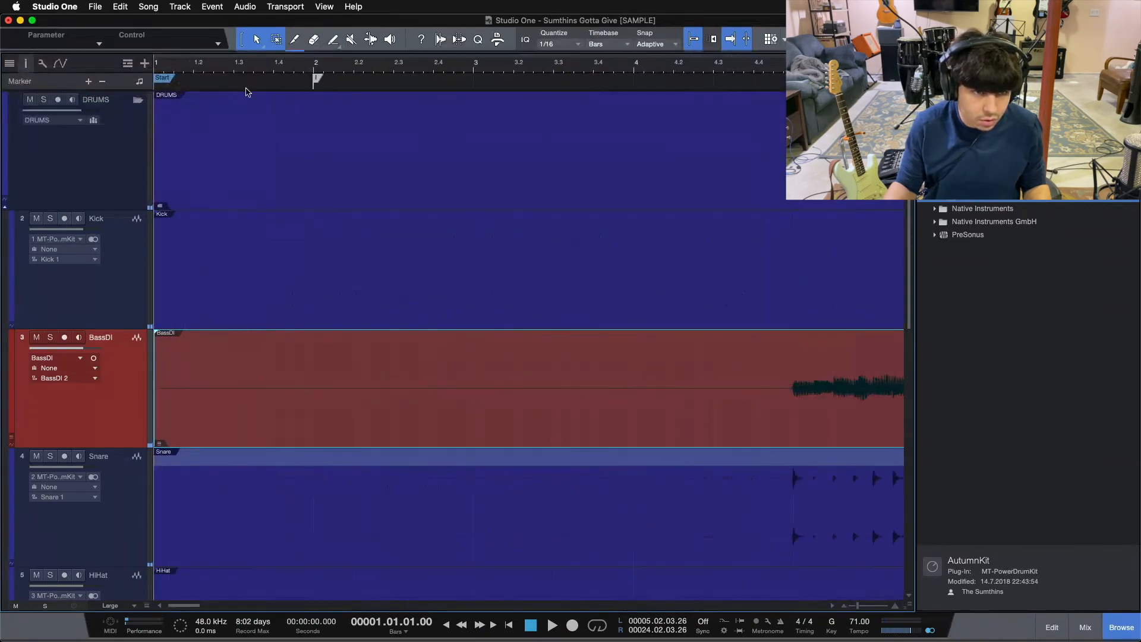
drag(179, 70, 519, 4)
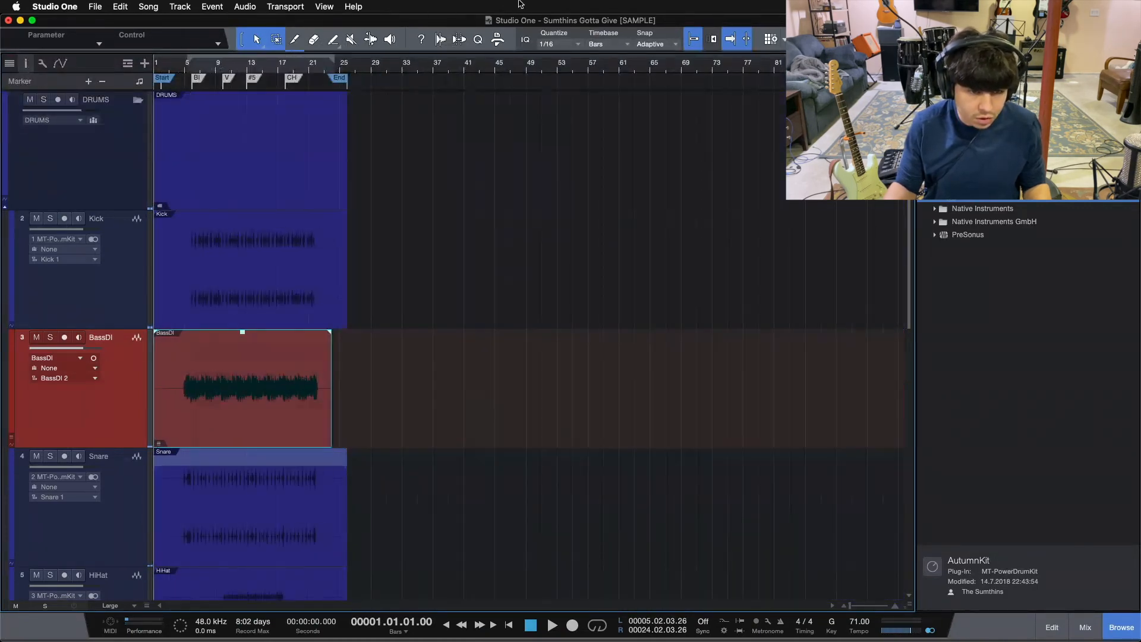
drag(340, 431, 348, 403)
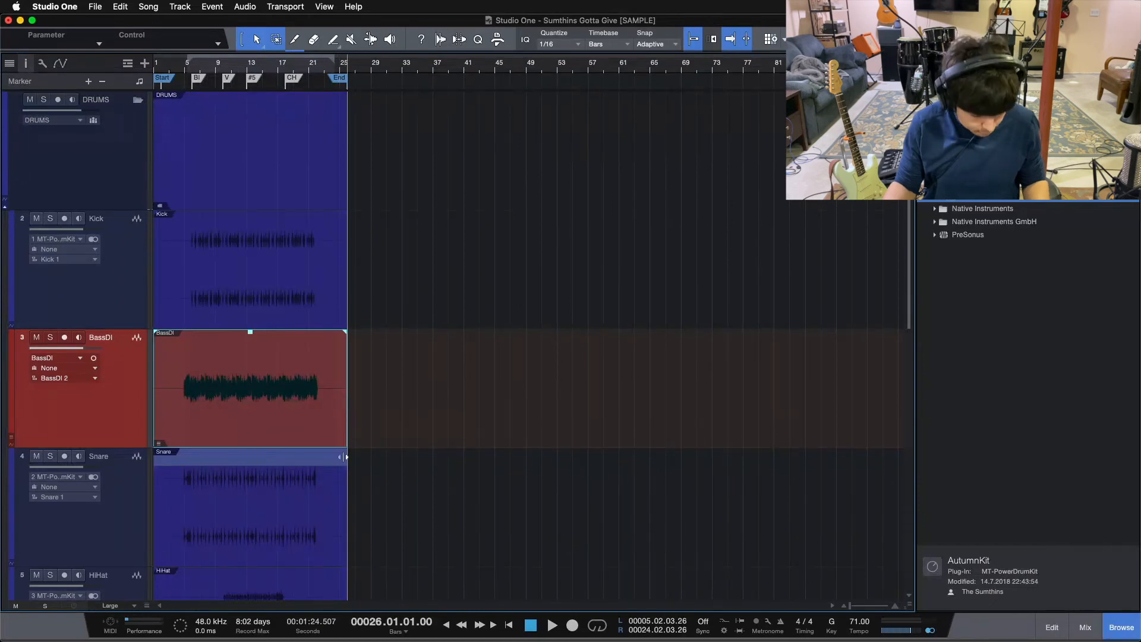
key(super+b)
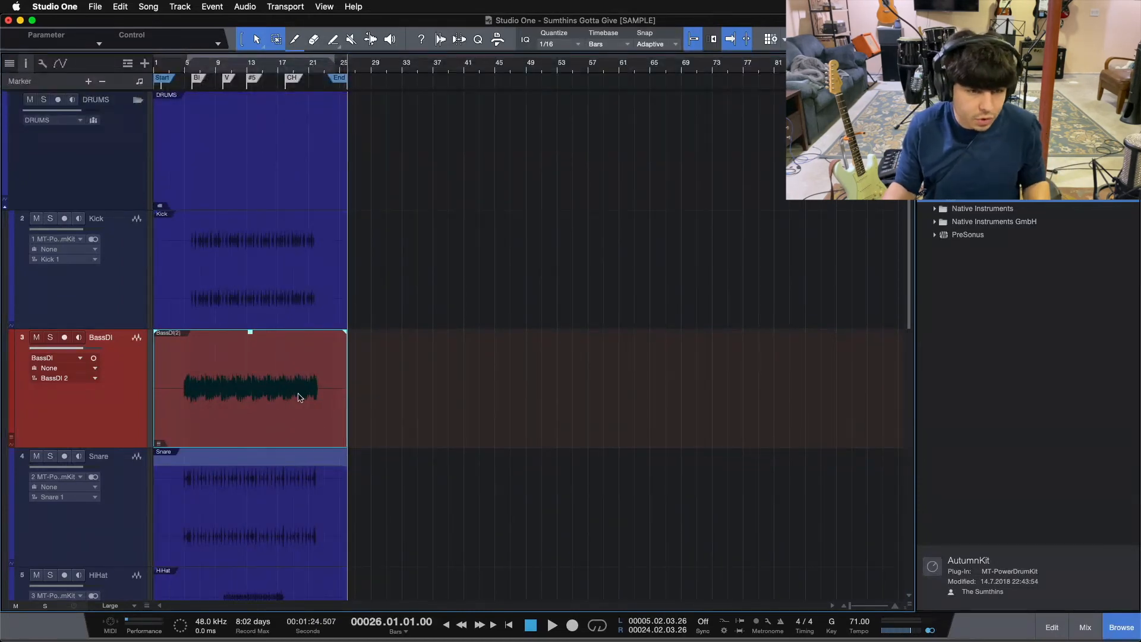
Move the BassDI track below the Cymbals track and check the channels in the mixer.
scroll(123, 484, down, 10)
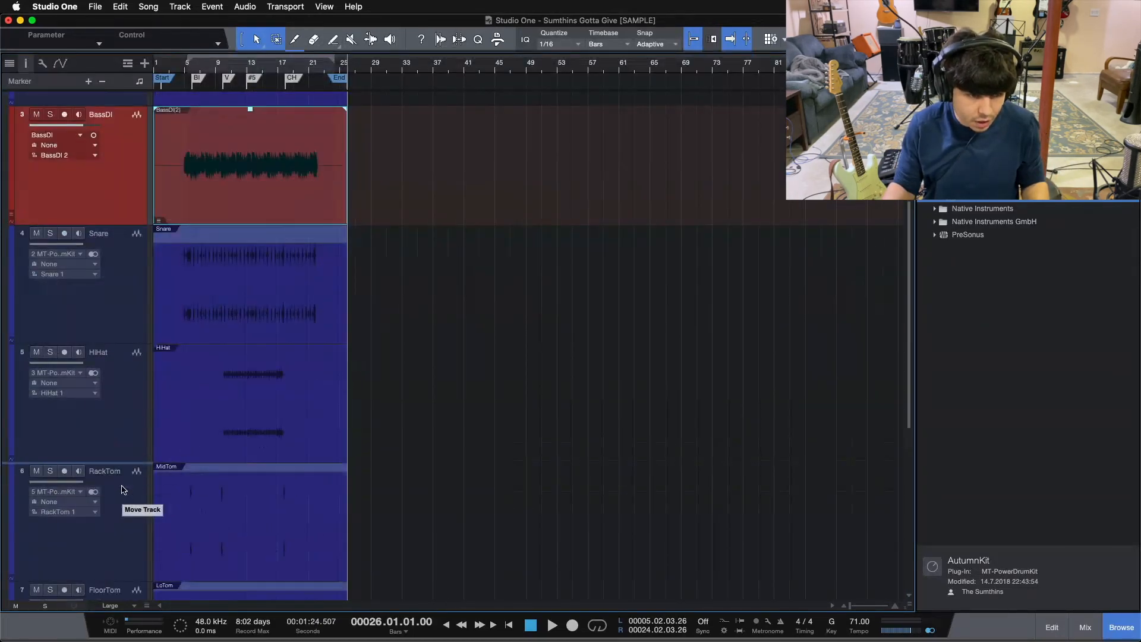
drag(65, 577, 66, 577)
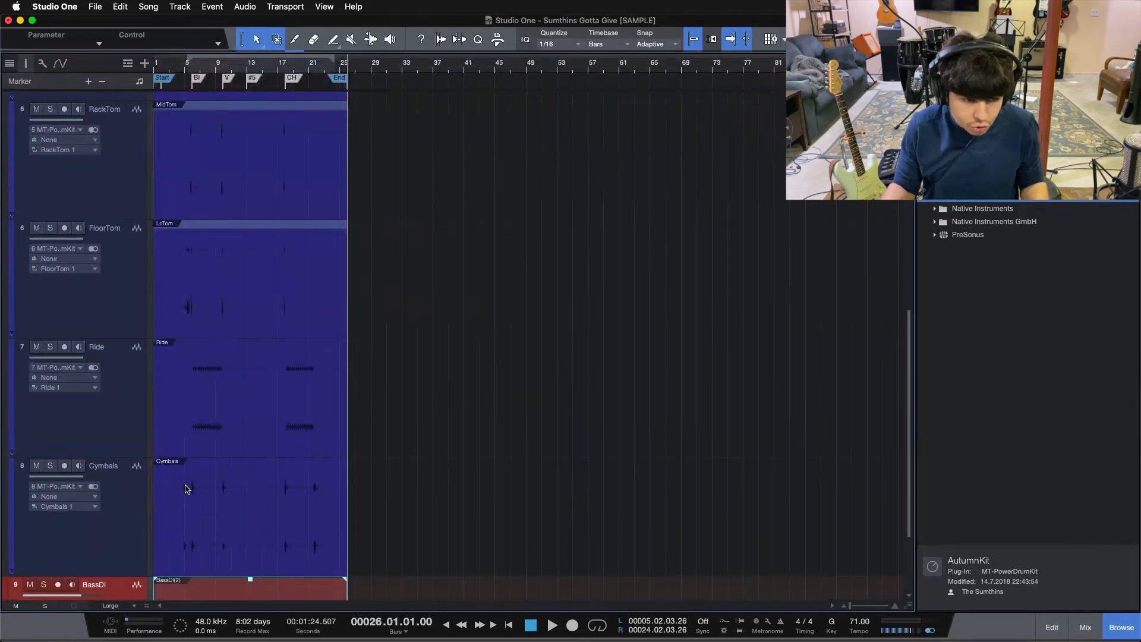
scroll(184, 486, down, 4)
key(F3)
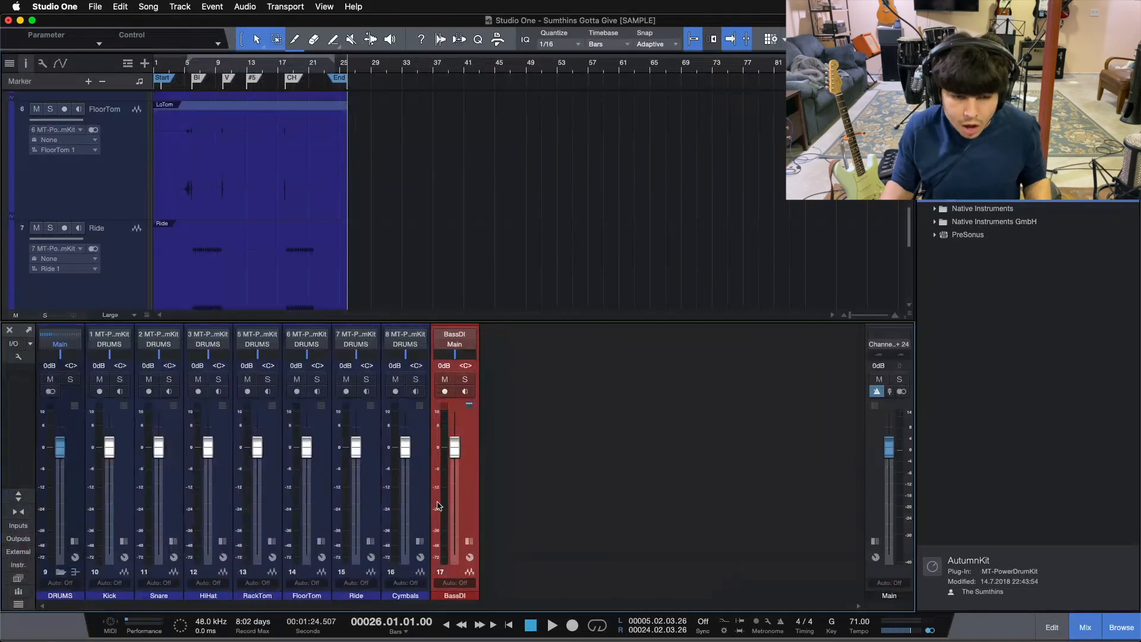
key(F3)
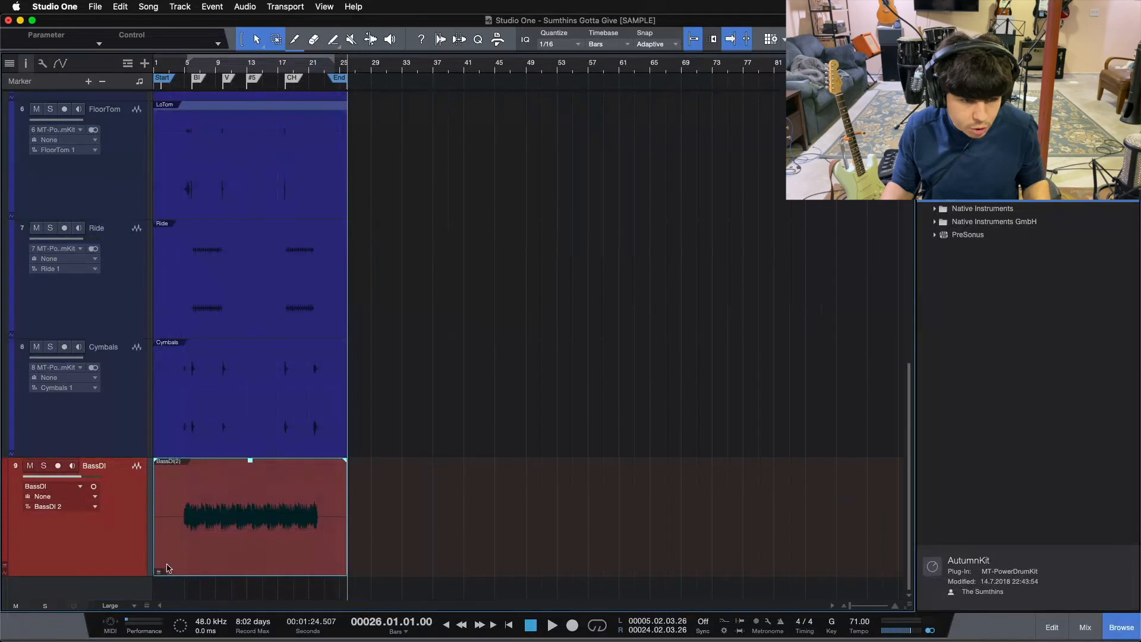
Make a complete duplicate of the BassDI track and rename the copy BassAmp.
right_click(88, 557)
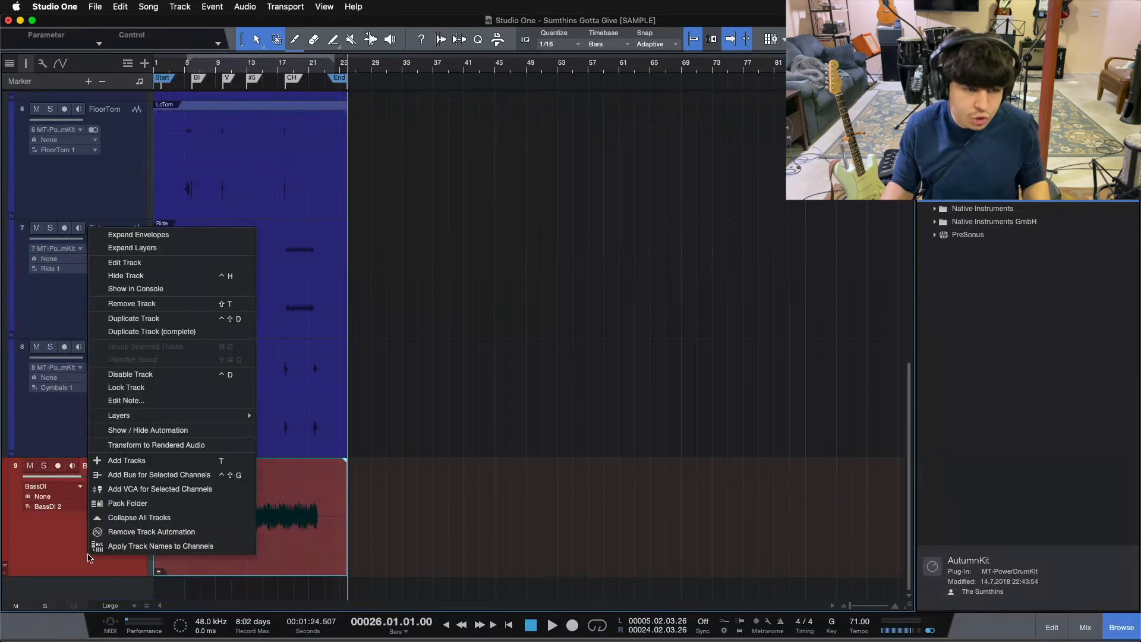
click(157, 333)
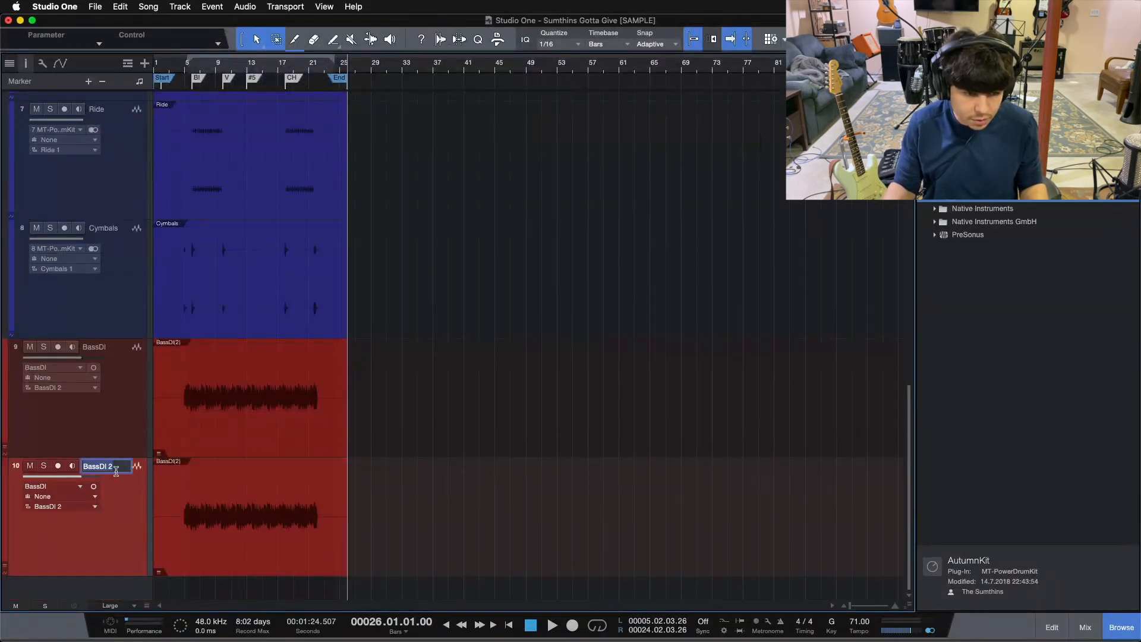
key(BackSpace)
key(BackSpace)
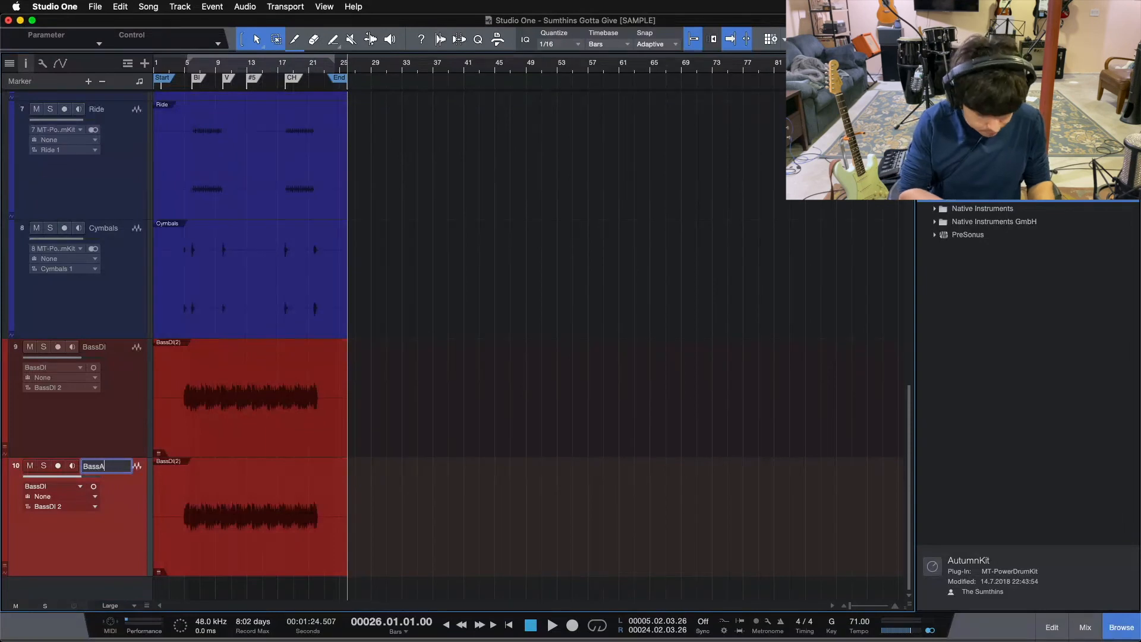
text(Amp)
key(Return)
Show the mixer, expand the BassDI channel, and insert a Pro EQ effect on it.
key(F3)
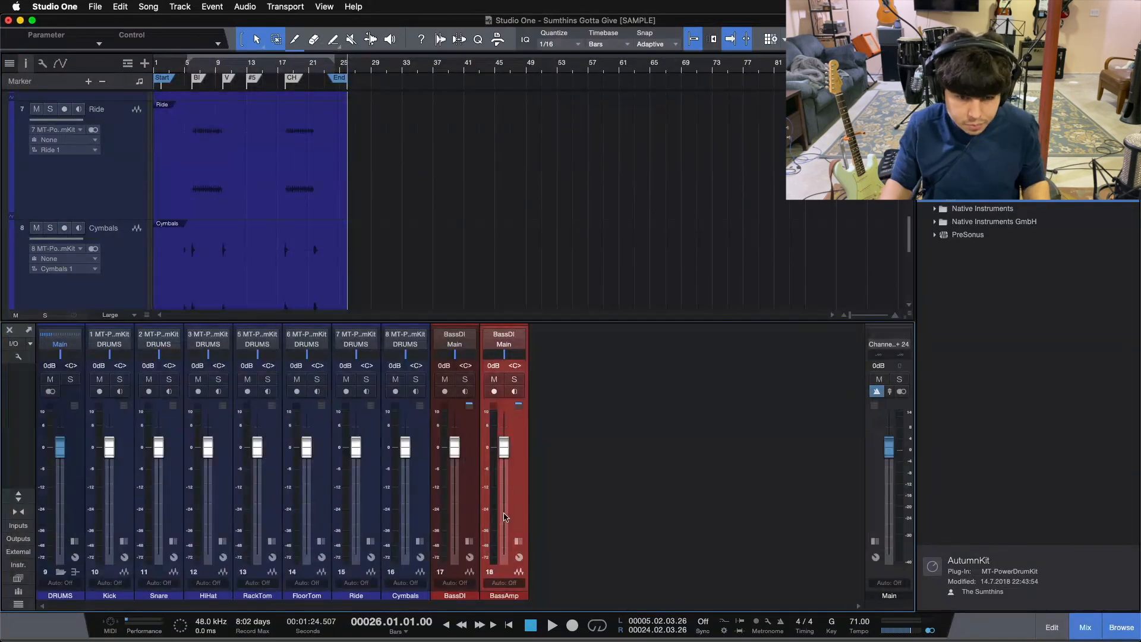
click(470, 542)
click(501, 489)
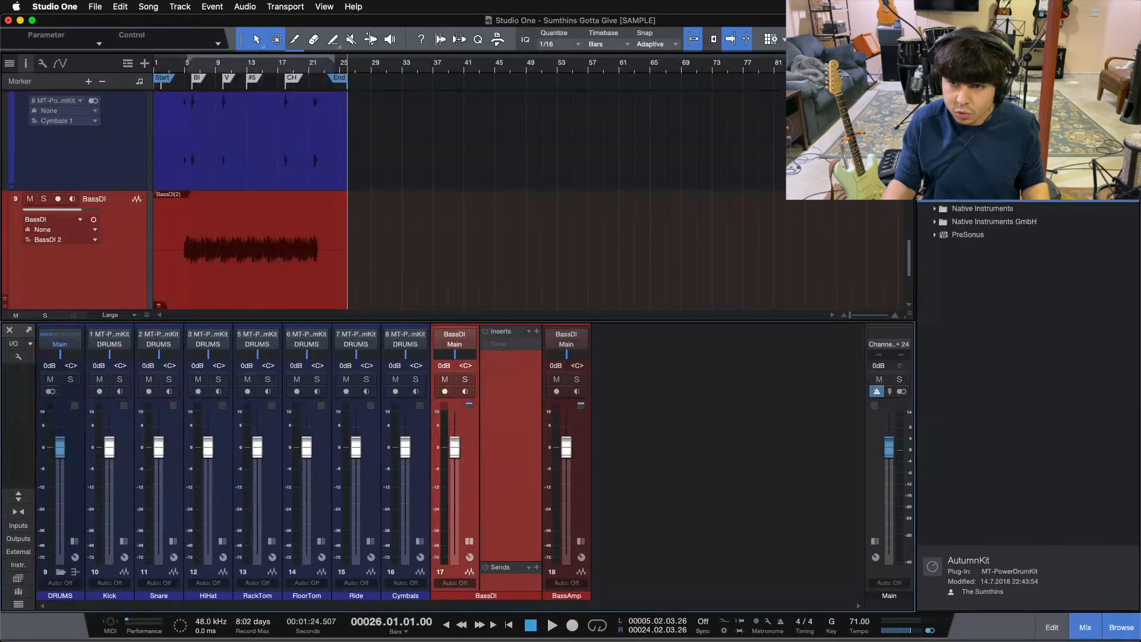
click(985, 63)
scroll(957, 424, down, 10)
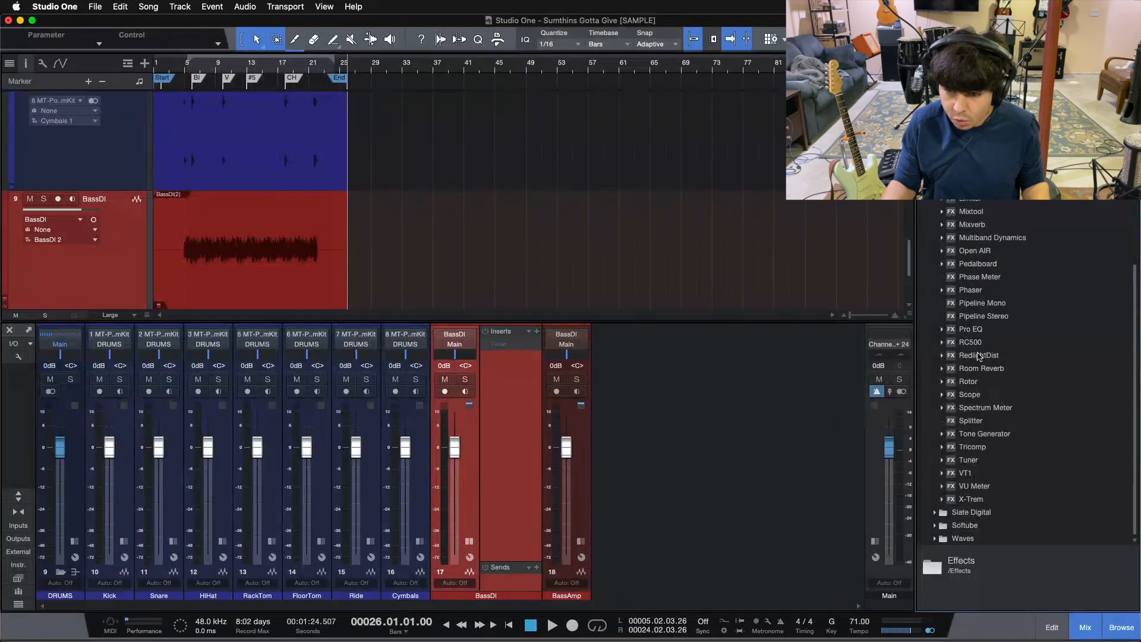
drag(978, 336, 597, 405)
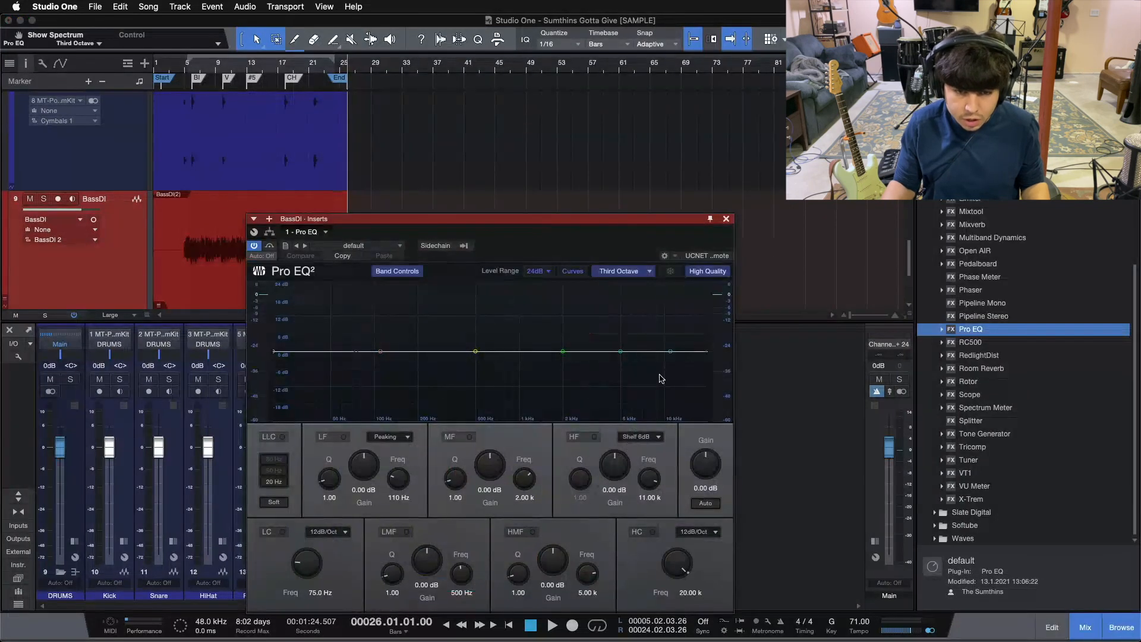
Solo the BassDI track and start playback from bar 11.
click(235, 71)
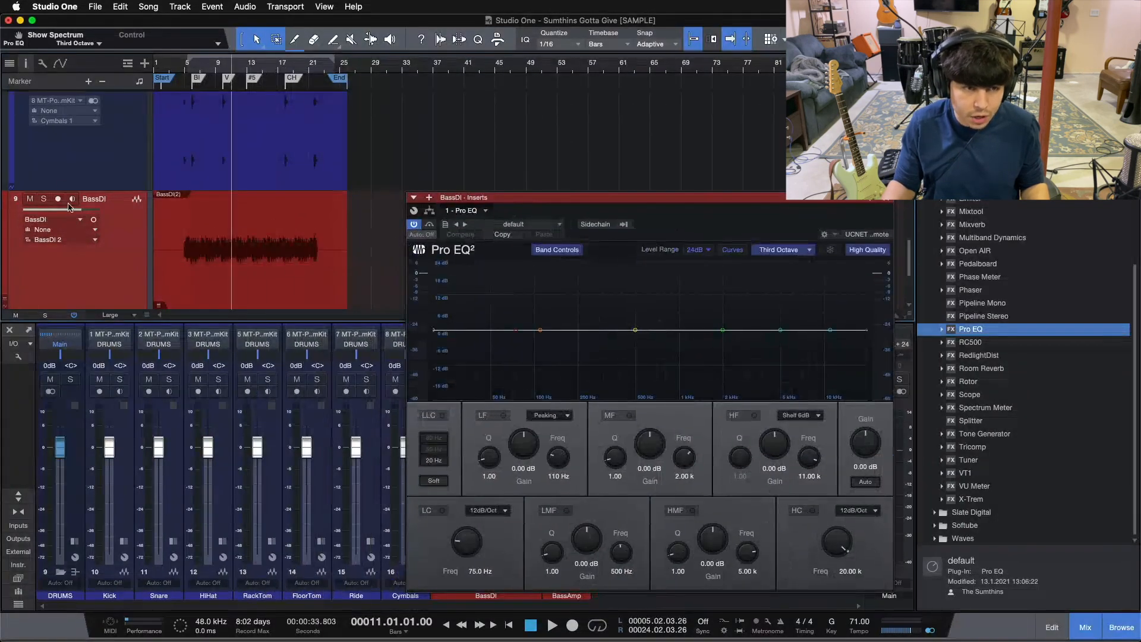
click(44, 199)
key(space)
Enable the high cut on BassDI's Pro EQ at 180 Hz with a 24dB/Oct slope, and close the plug-in.
drag(866, 330, 571, 331)
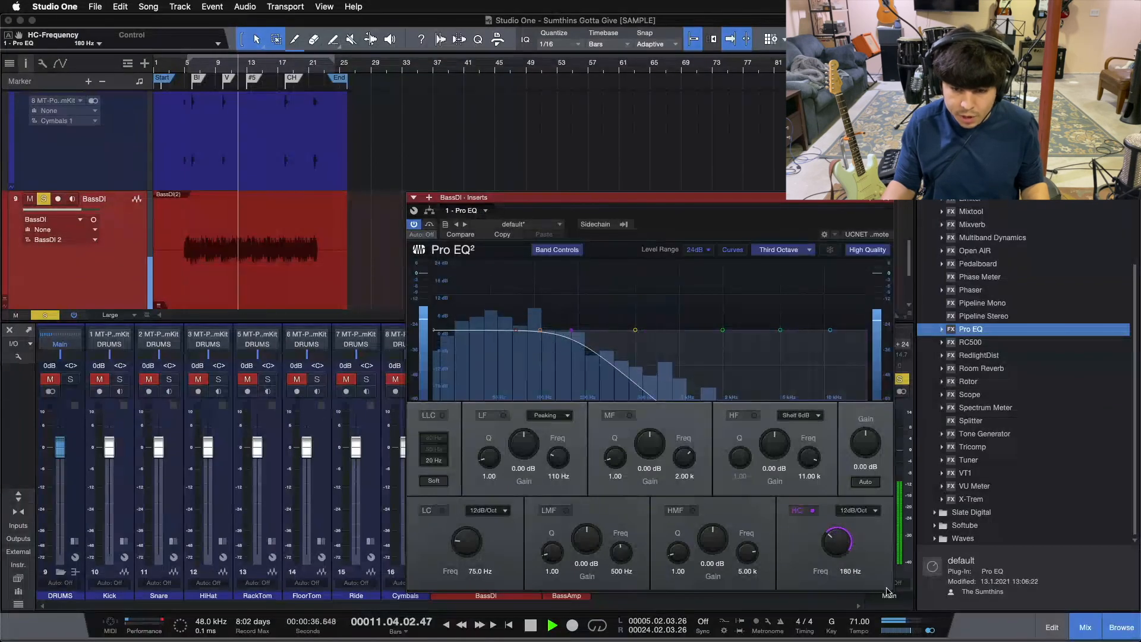
click(838, 571)
click(852, 510)
click(855, 511)
click(855, 511)
click(860, 550)
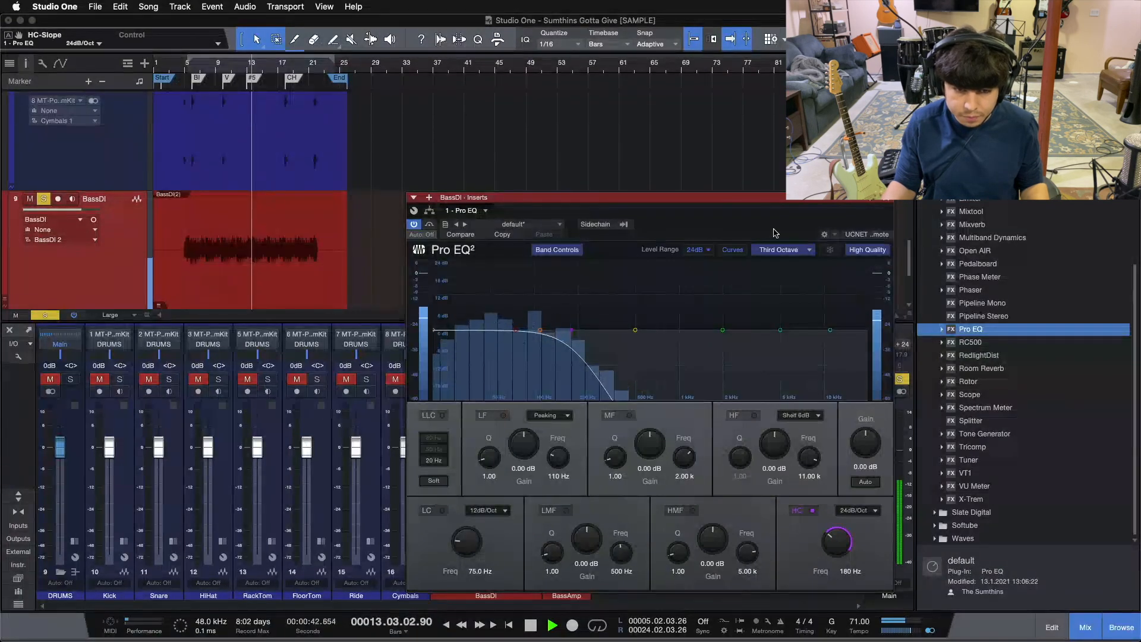
click(883, 205)
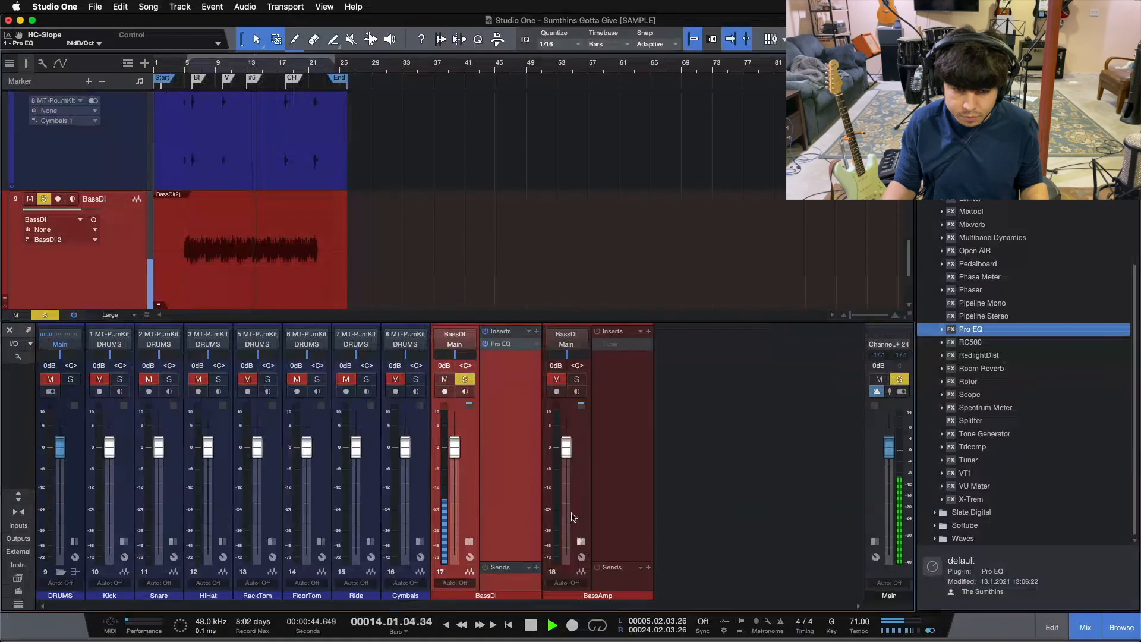
Insert a Pro EQ on BassAmp with its low cut at 180 Hz and a 24dB/Oct slope.
drag(977, 331, 608, 356)
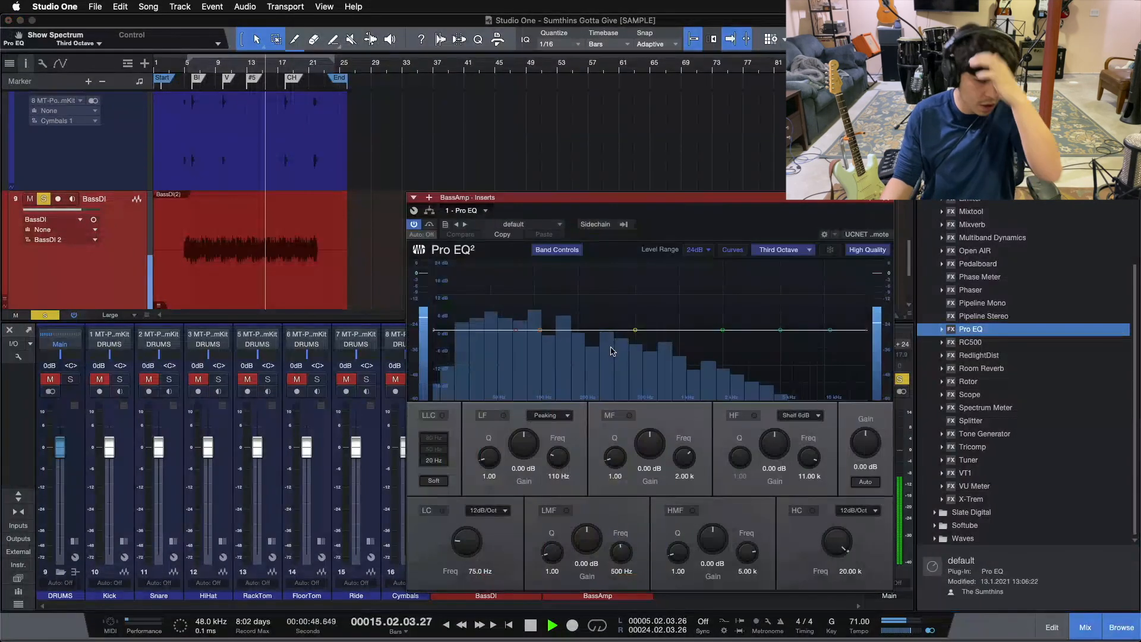
click(487, 510)
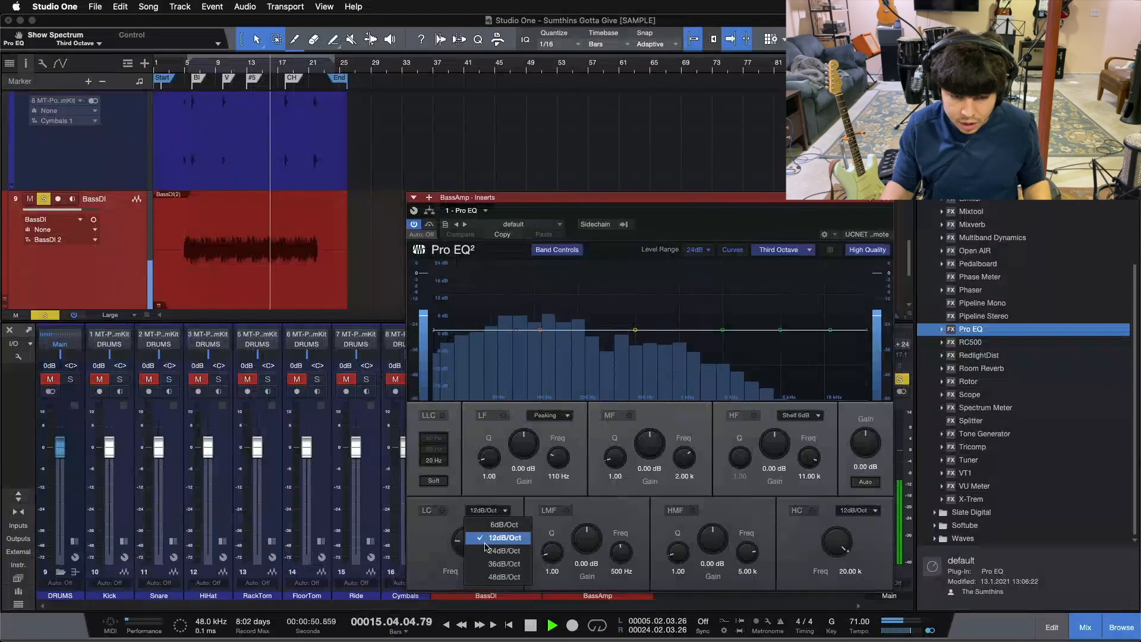
click(486, 529)
click(488, 510)
click(485, 547)
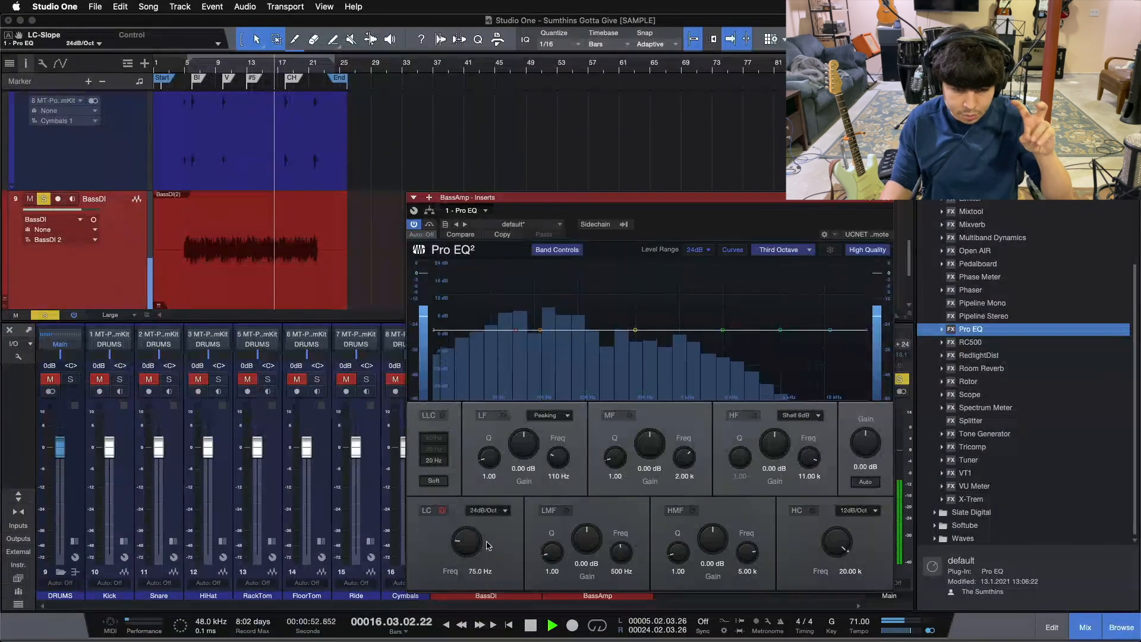
click(432, 513)
click(481, 571)
text(180)
key(Return)
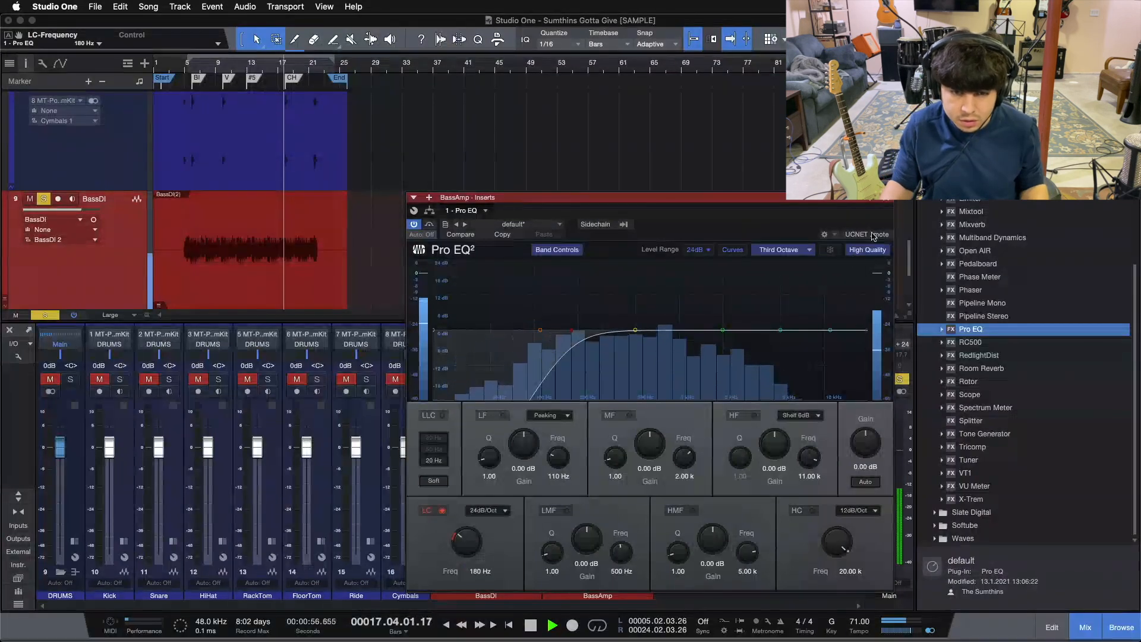
click(892, 198)
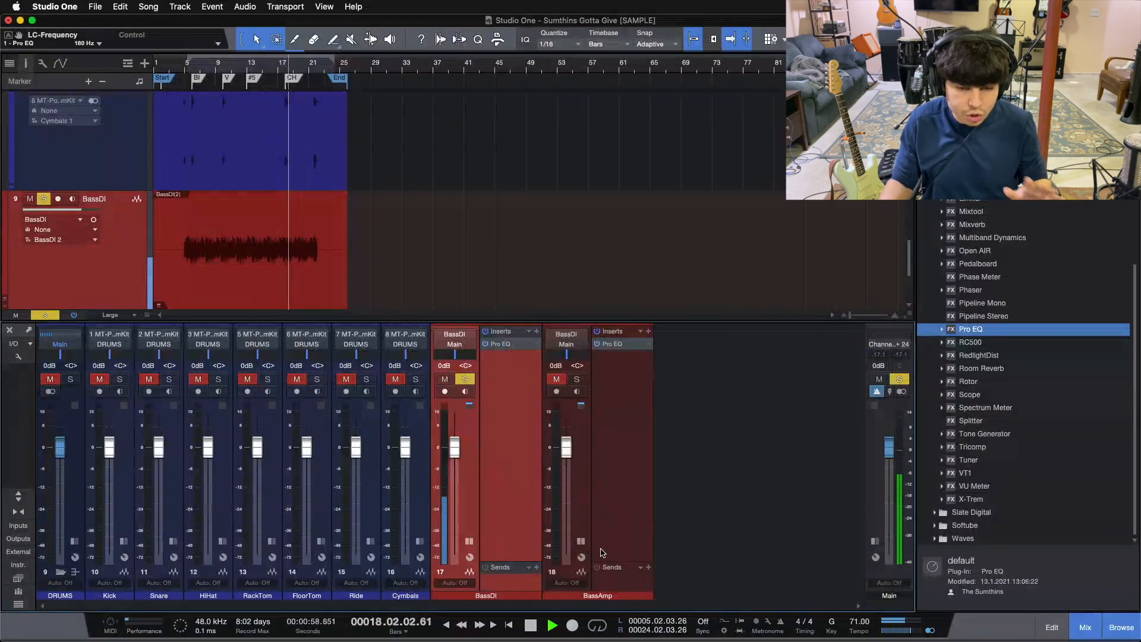
Solo BassAmp together with BassDI and collapse both expanded bass channels in the mixer.
click(576, 379)
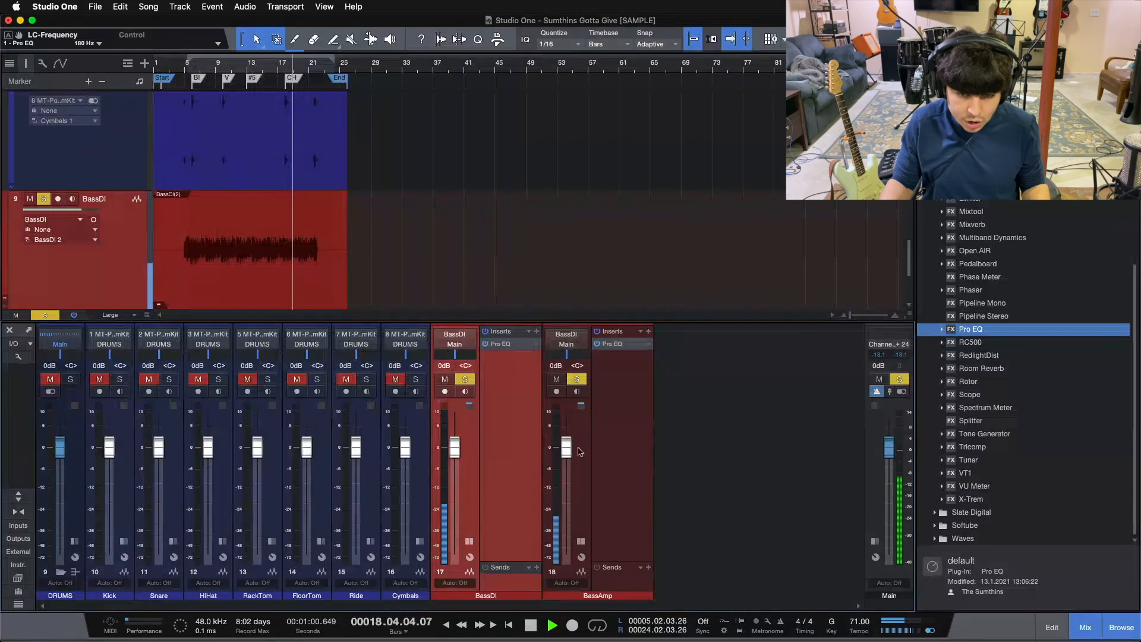
click(581, 541)
click(470, 541)
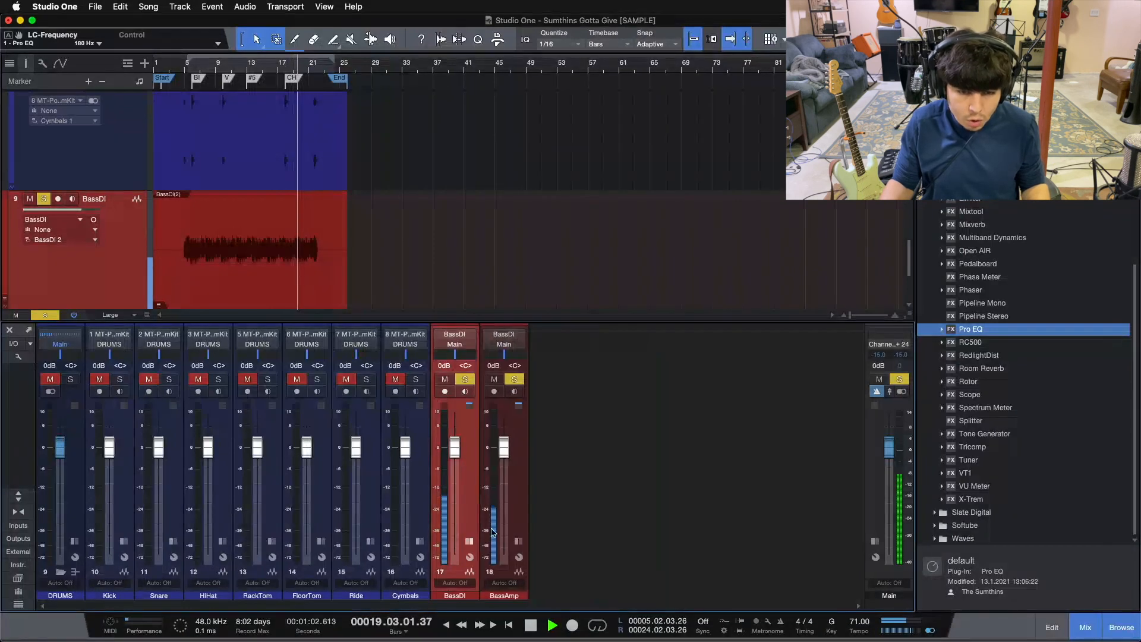
Play both bass tracks from around bar 7 and delete the #5 marker.
click(206, 77)
key(Delete)
Stop playback and create a bus named BASS for the BassDI and BassAmp channels.
click(475, 484)
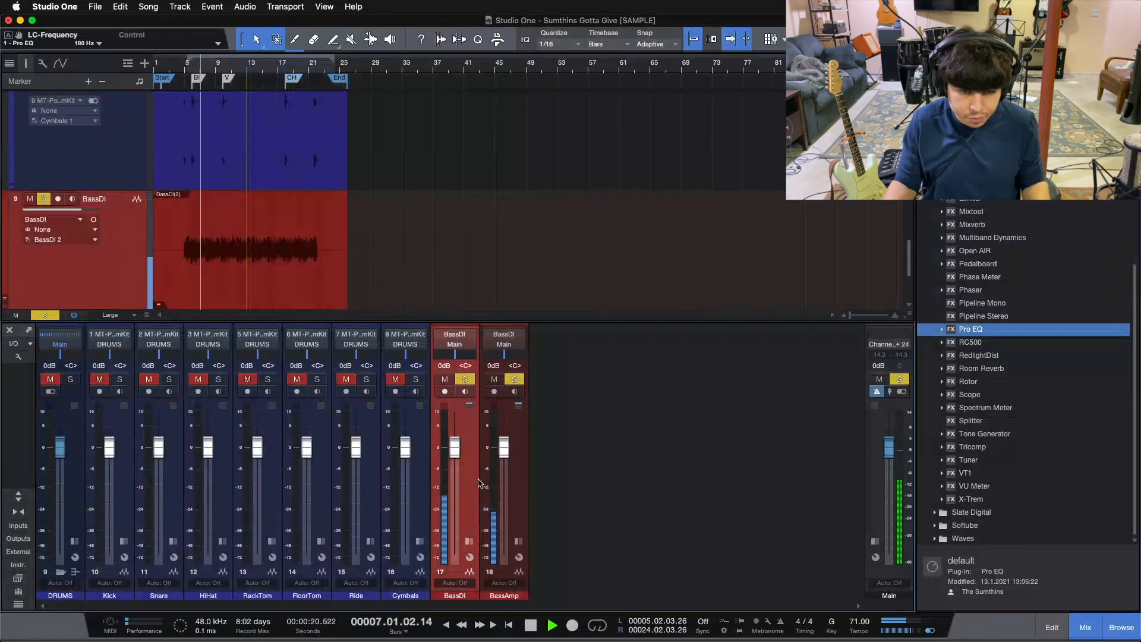
click(518, 484)
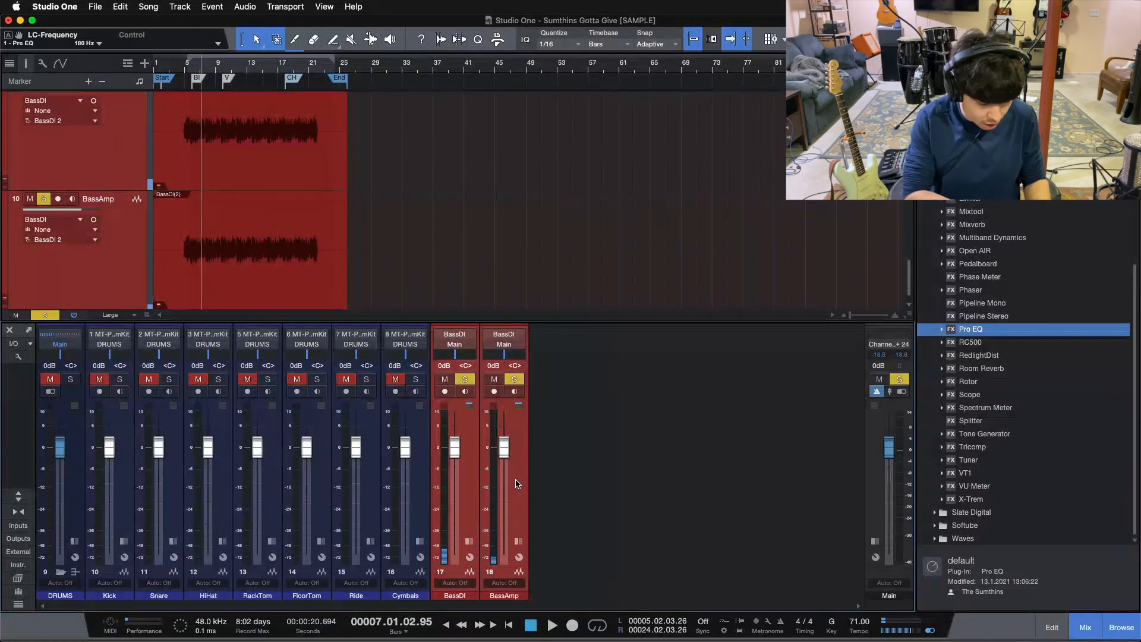
key(shift+b)
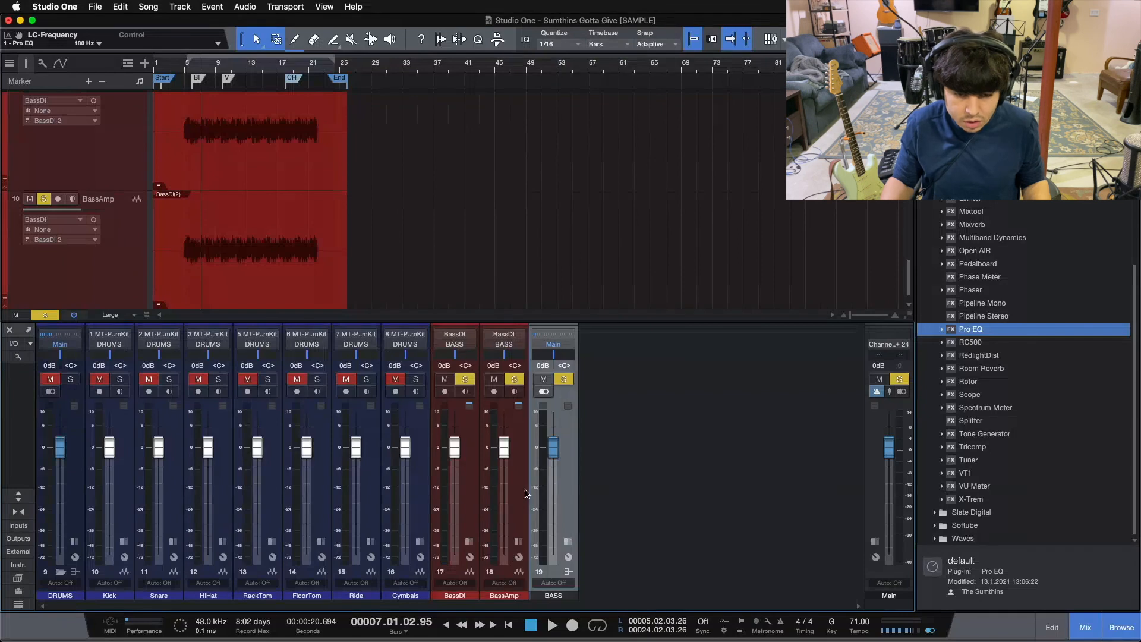
Move the BASS bus ahead of the BassDI channel and colour it red to match the bass channels.
drag(435, 480, 435, 480)
shift+click(567, 488)
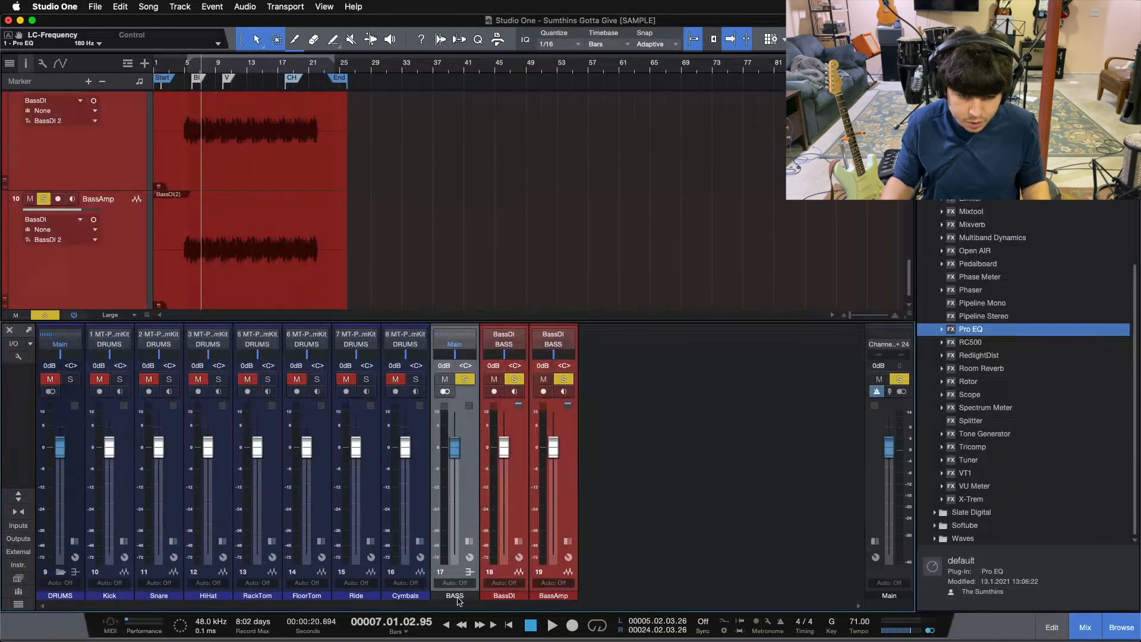
click(458, 600)
click(667, 566)
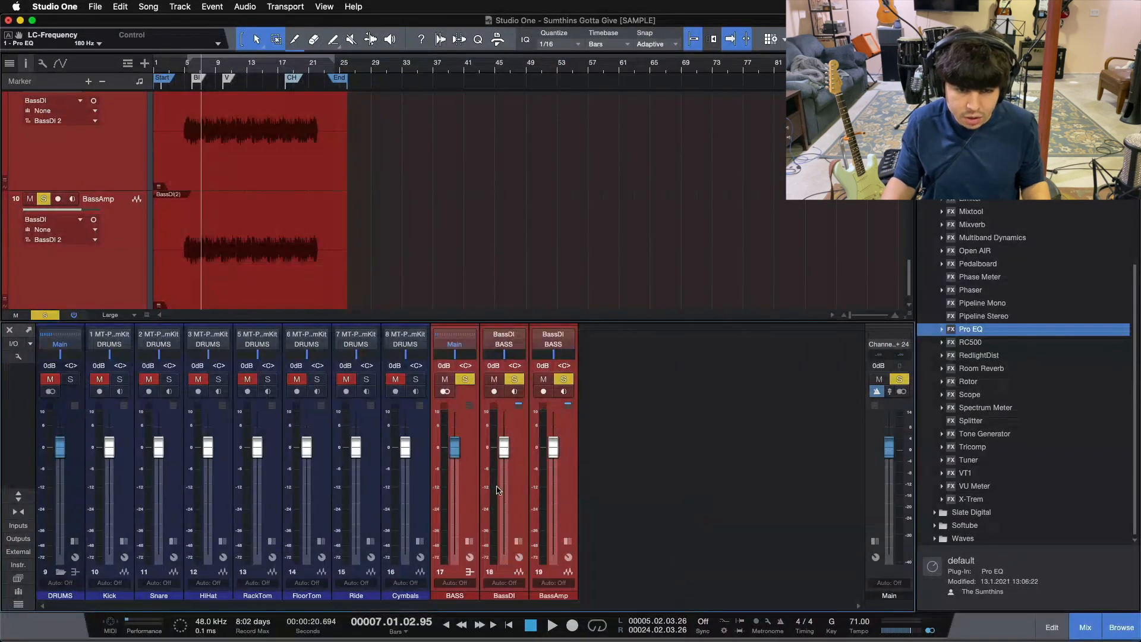
click(491, 510)
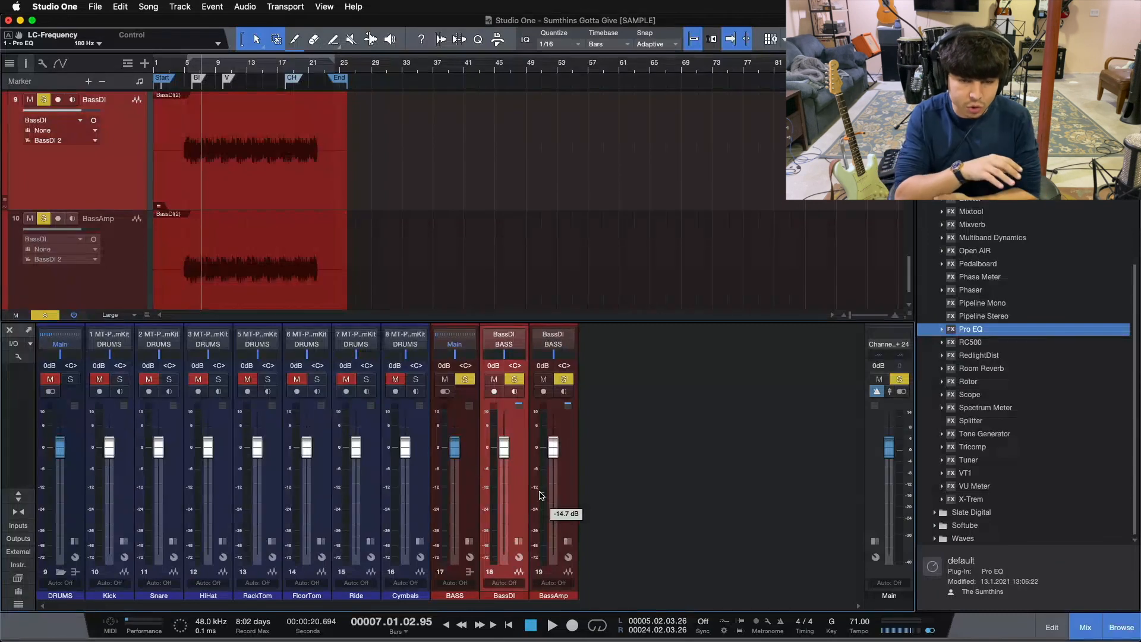